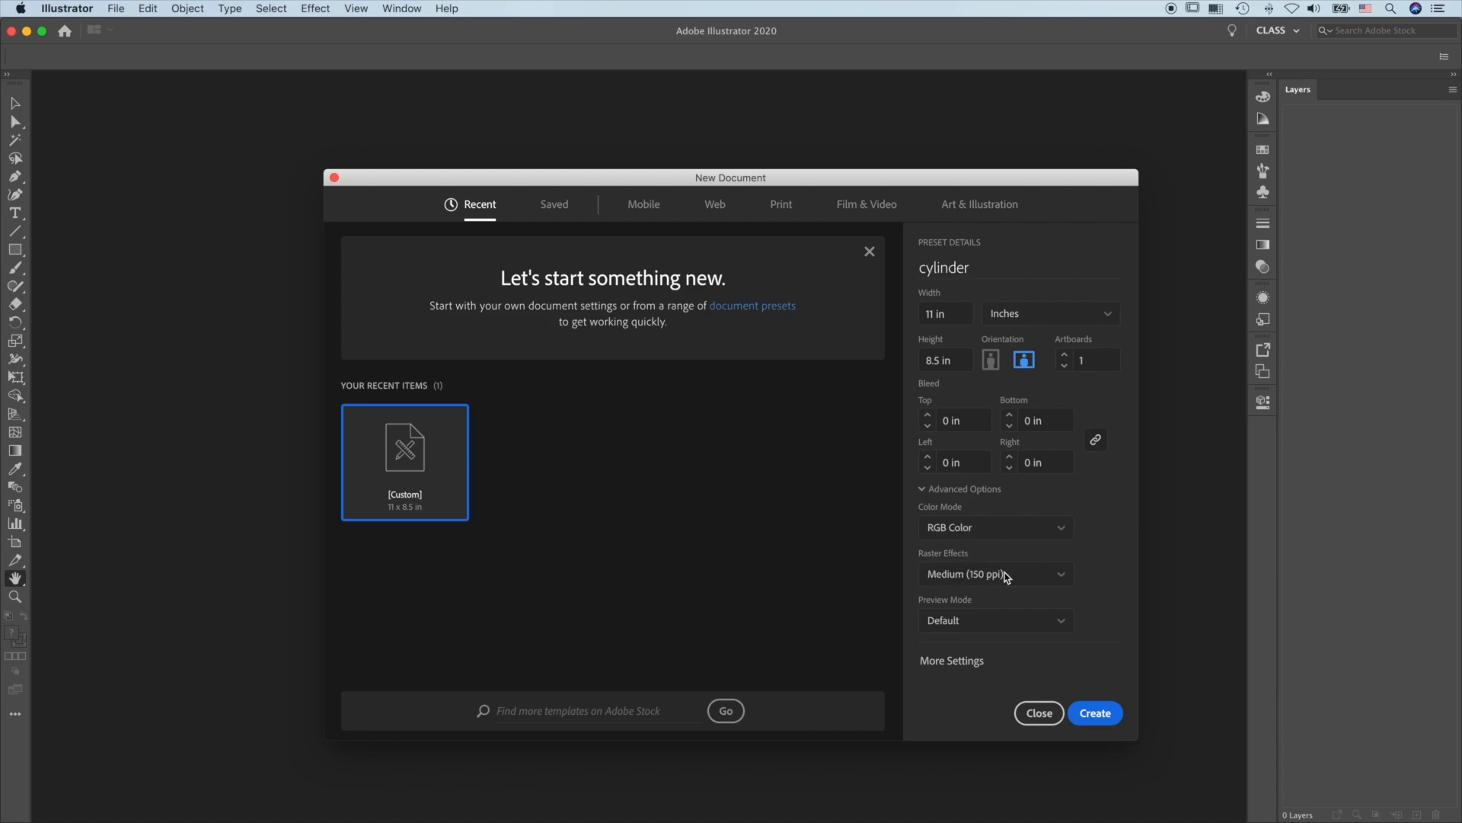
Create the 11 × 8.5 in RGB document named cylinder and place cylinder.jpg from the artboard's upper-left corner.
click(1095, 713)
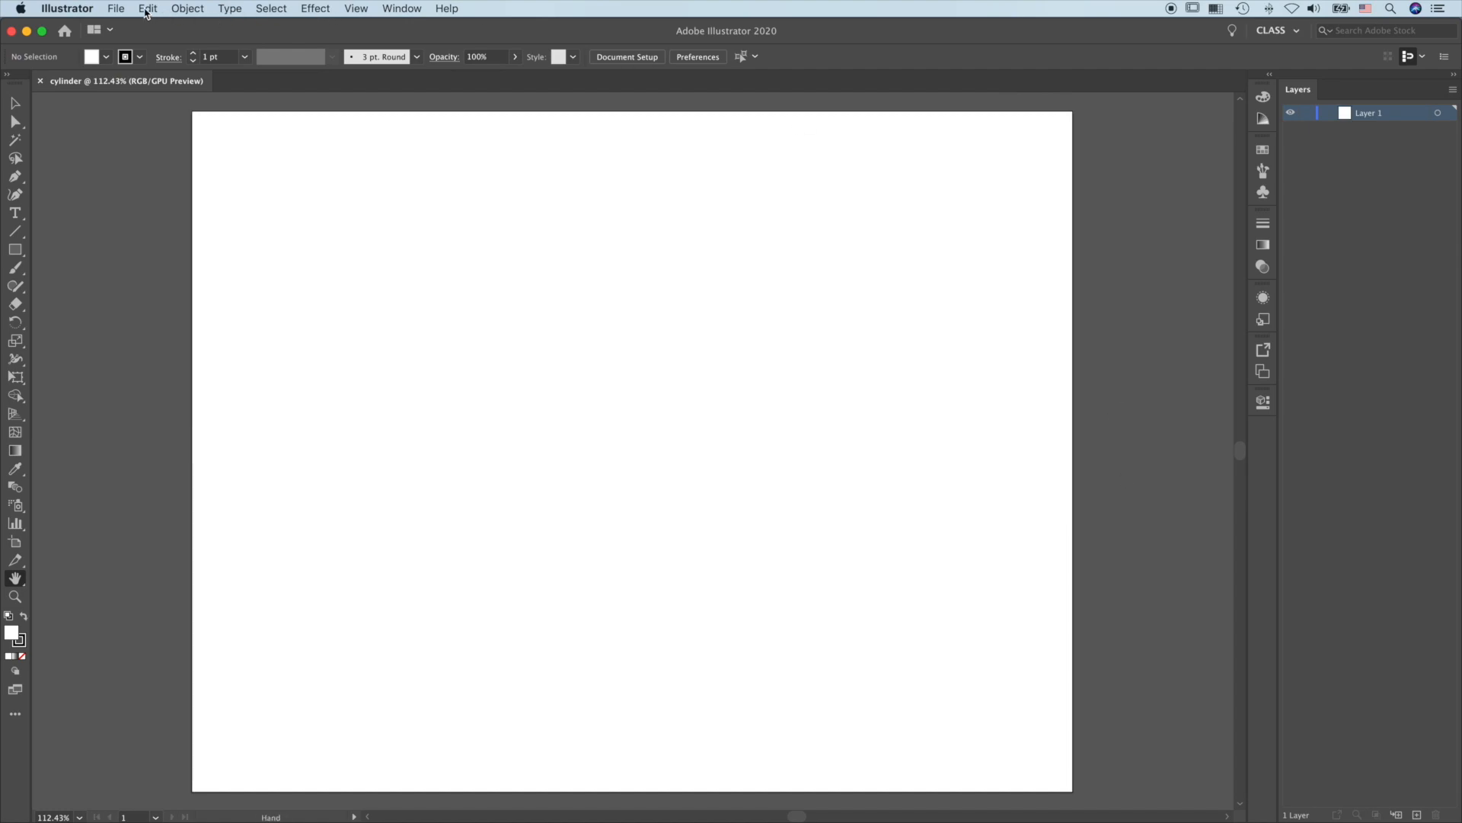
click(114, 9)
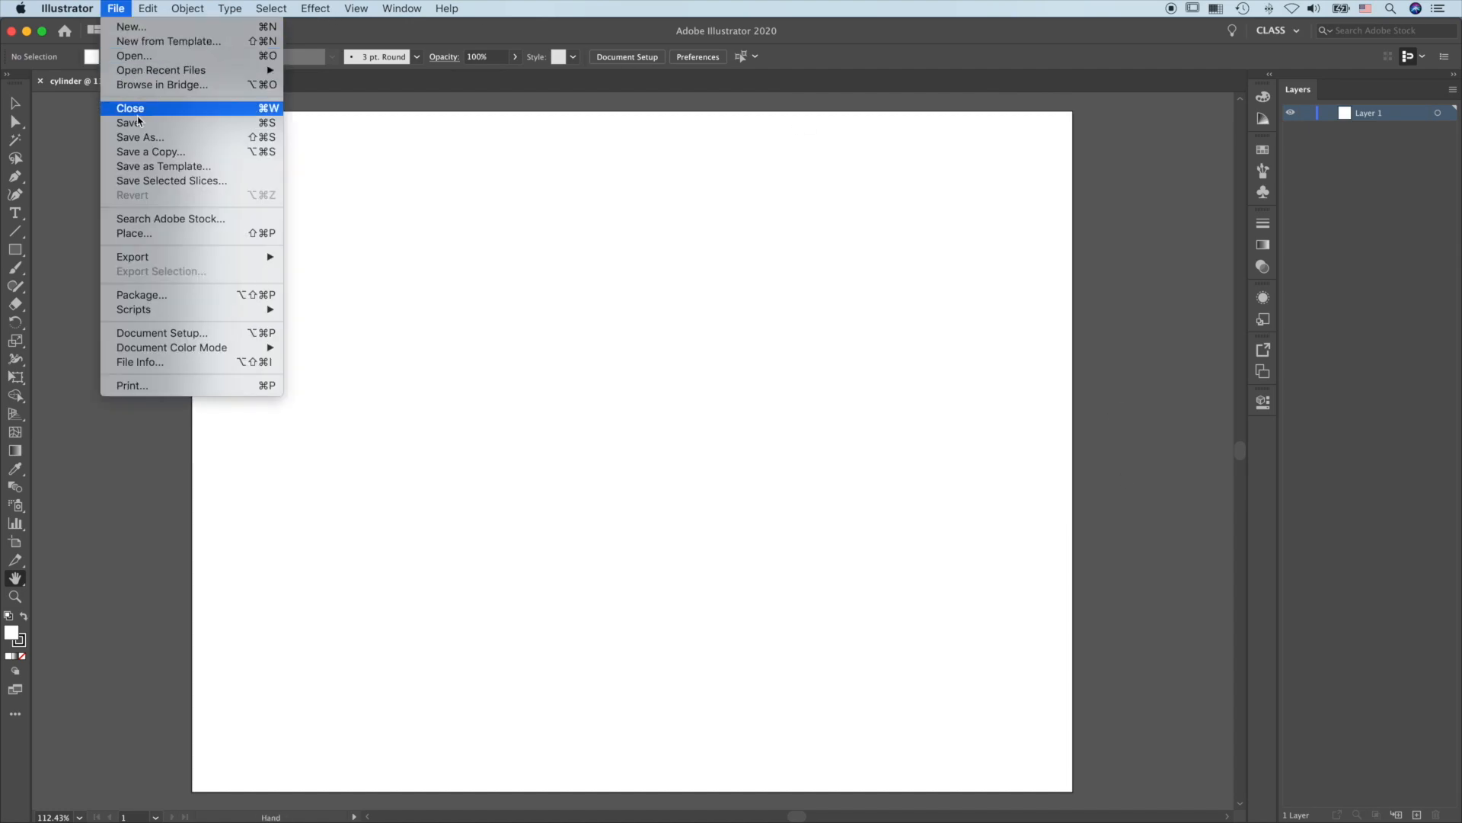
click(142, 237)
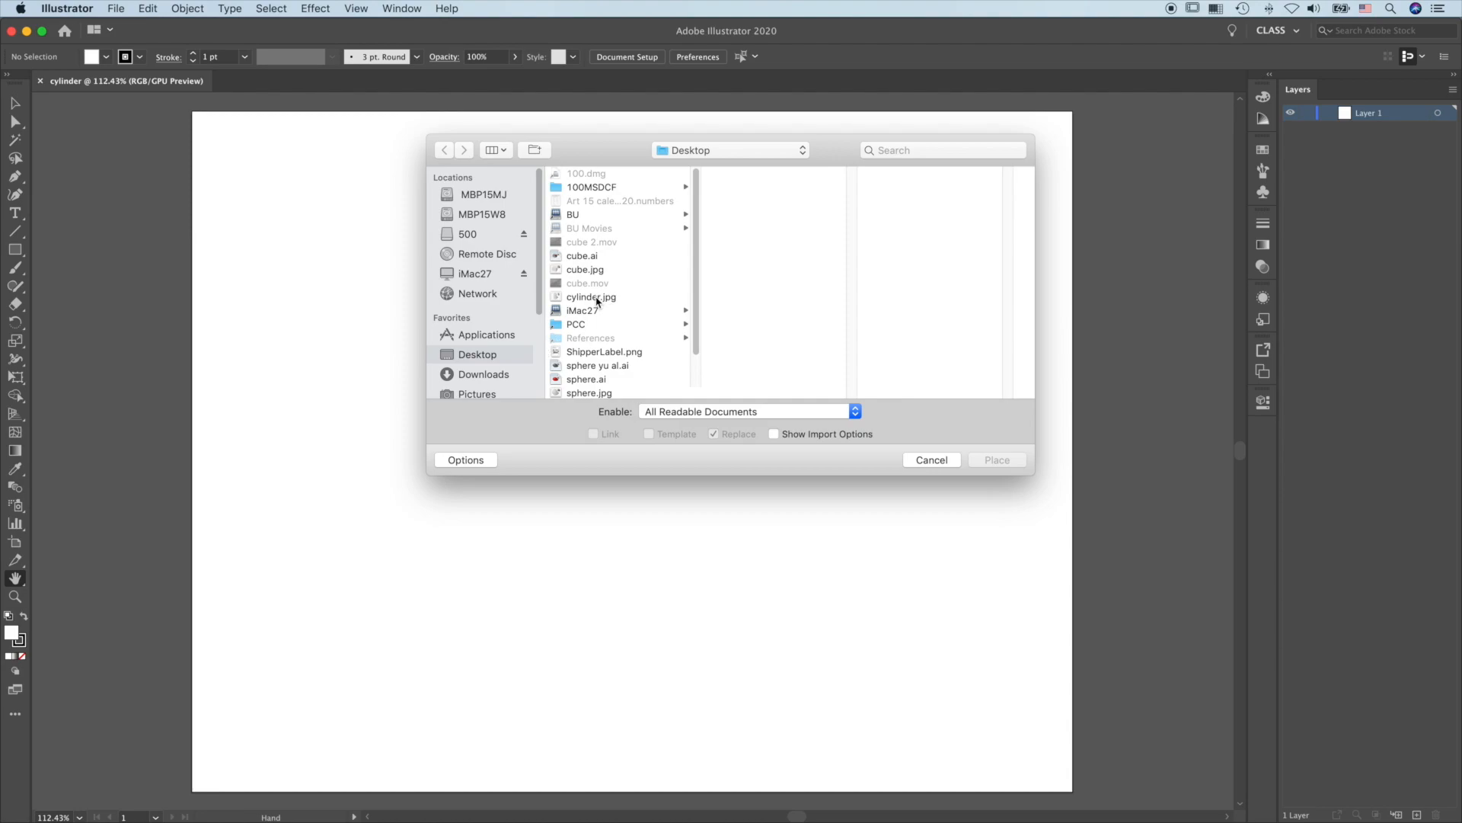
click(596, 298)
click(998, 460)
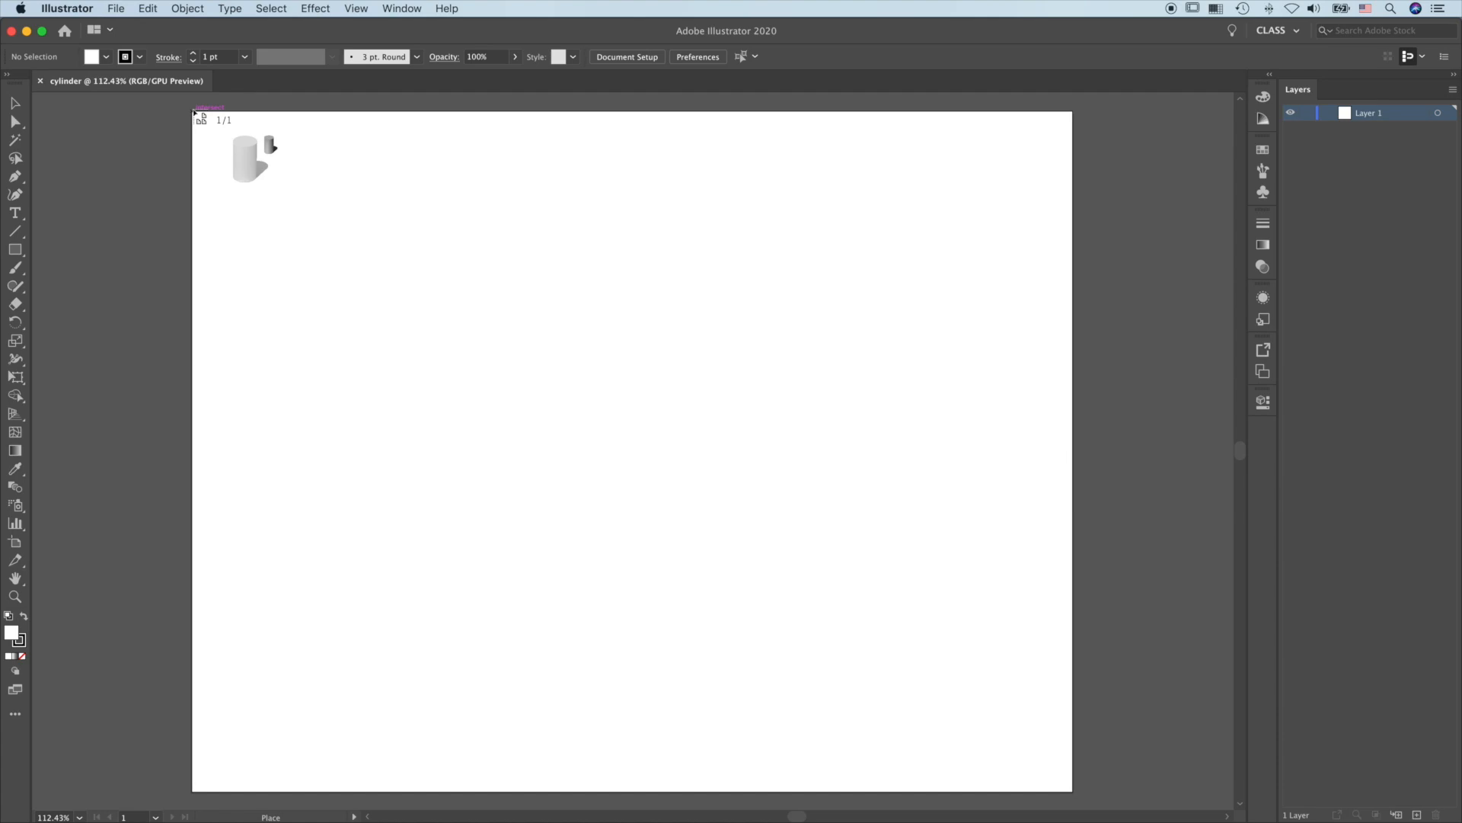
click(194, 112)
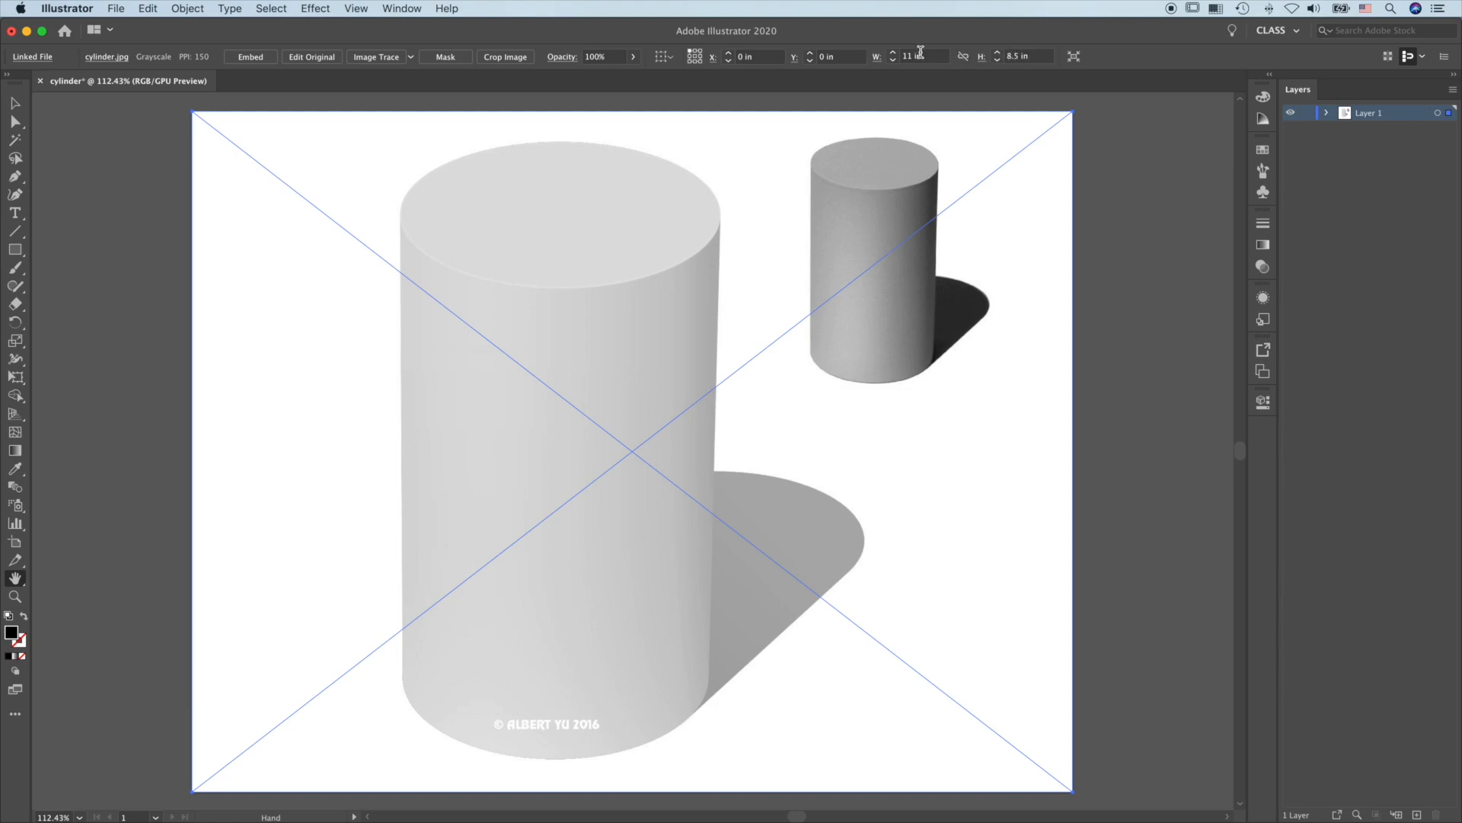
Rename the layer holding the placed image to photo and lock it.
click(1370, 114)
double_click(1369, 114)
text(photo)
key(Return)
click(1307, 114)
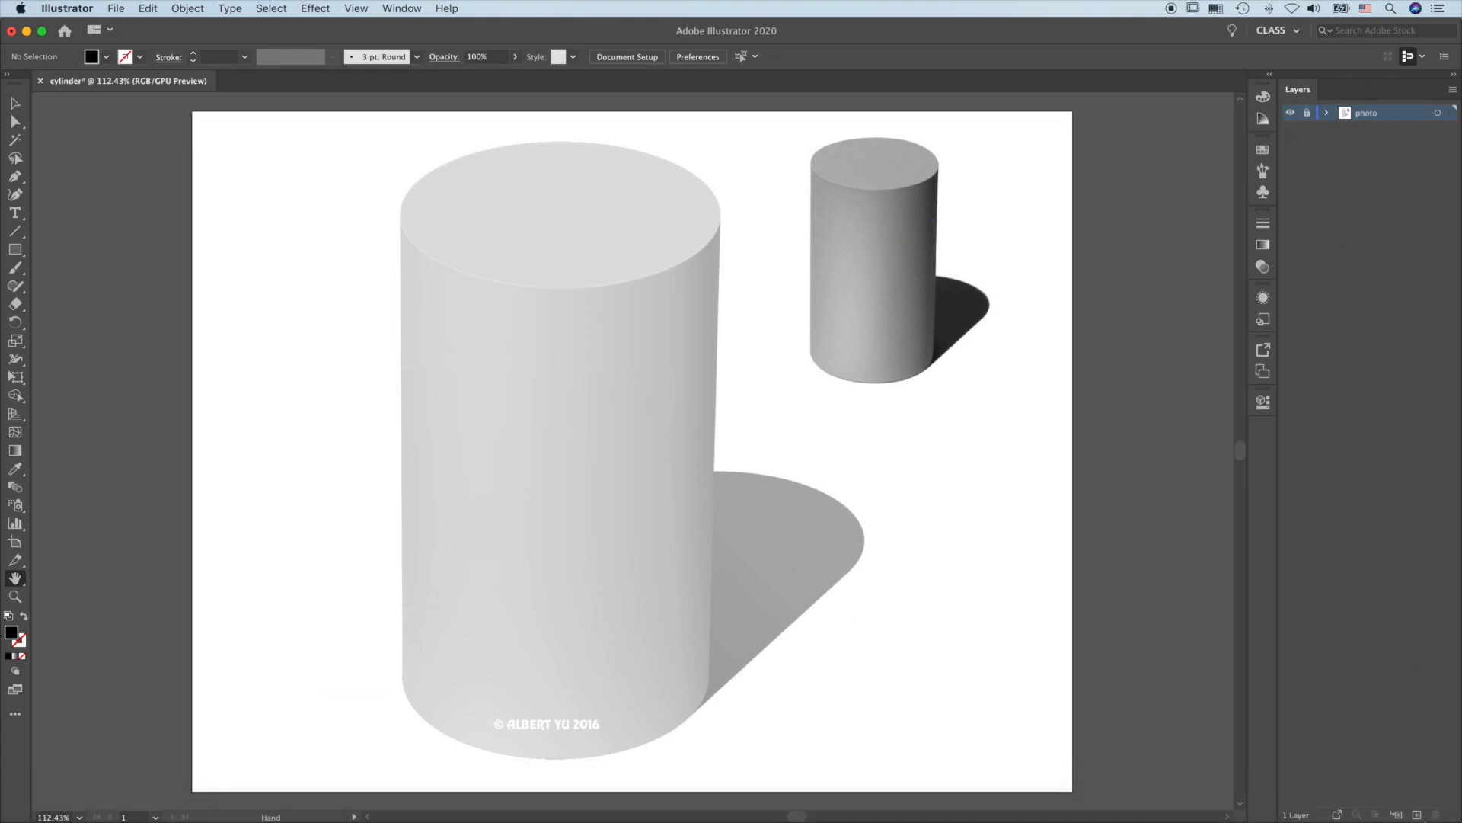
Add a new layer above the photo layer and name it cylinder.
click(1417, 814)
double_click(1371, 114)
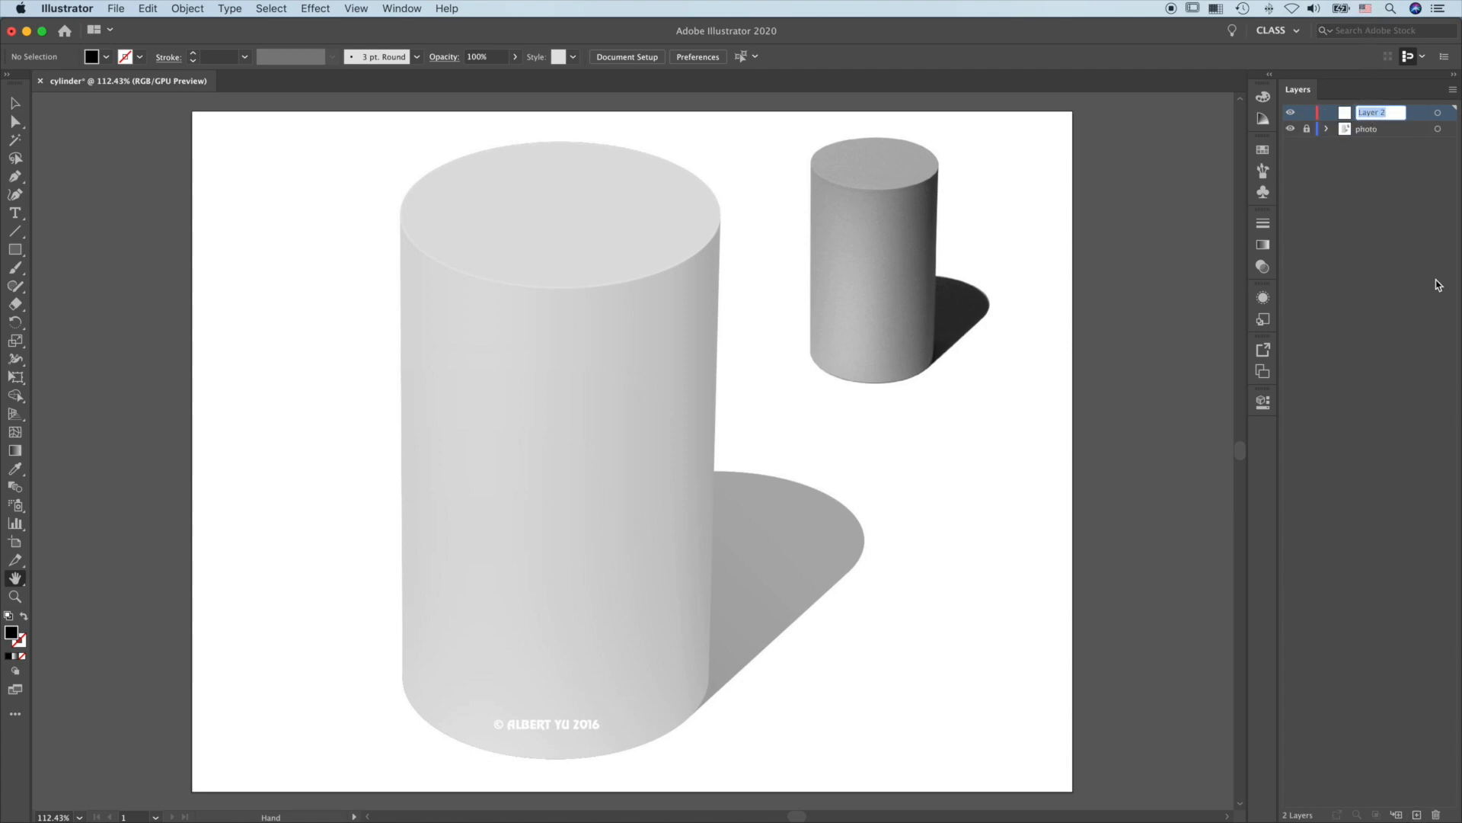
text(cylinder)
key(Return)
Trace the large cylinder's outer silhouette with the Pen tool as a closed path of four smooth anchor points.
key(p)
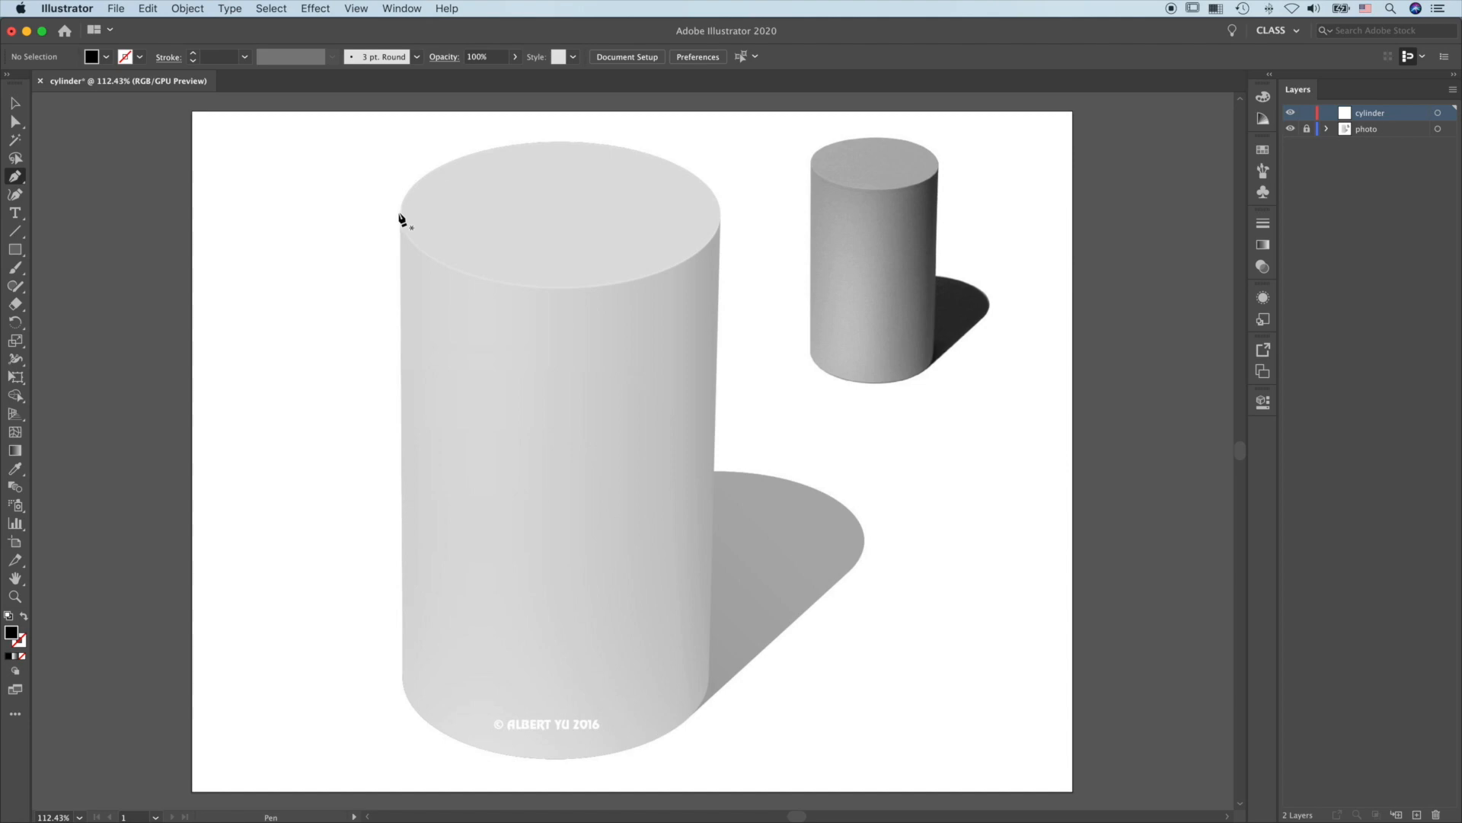
drag(397, 211, 397, 124)
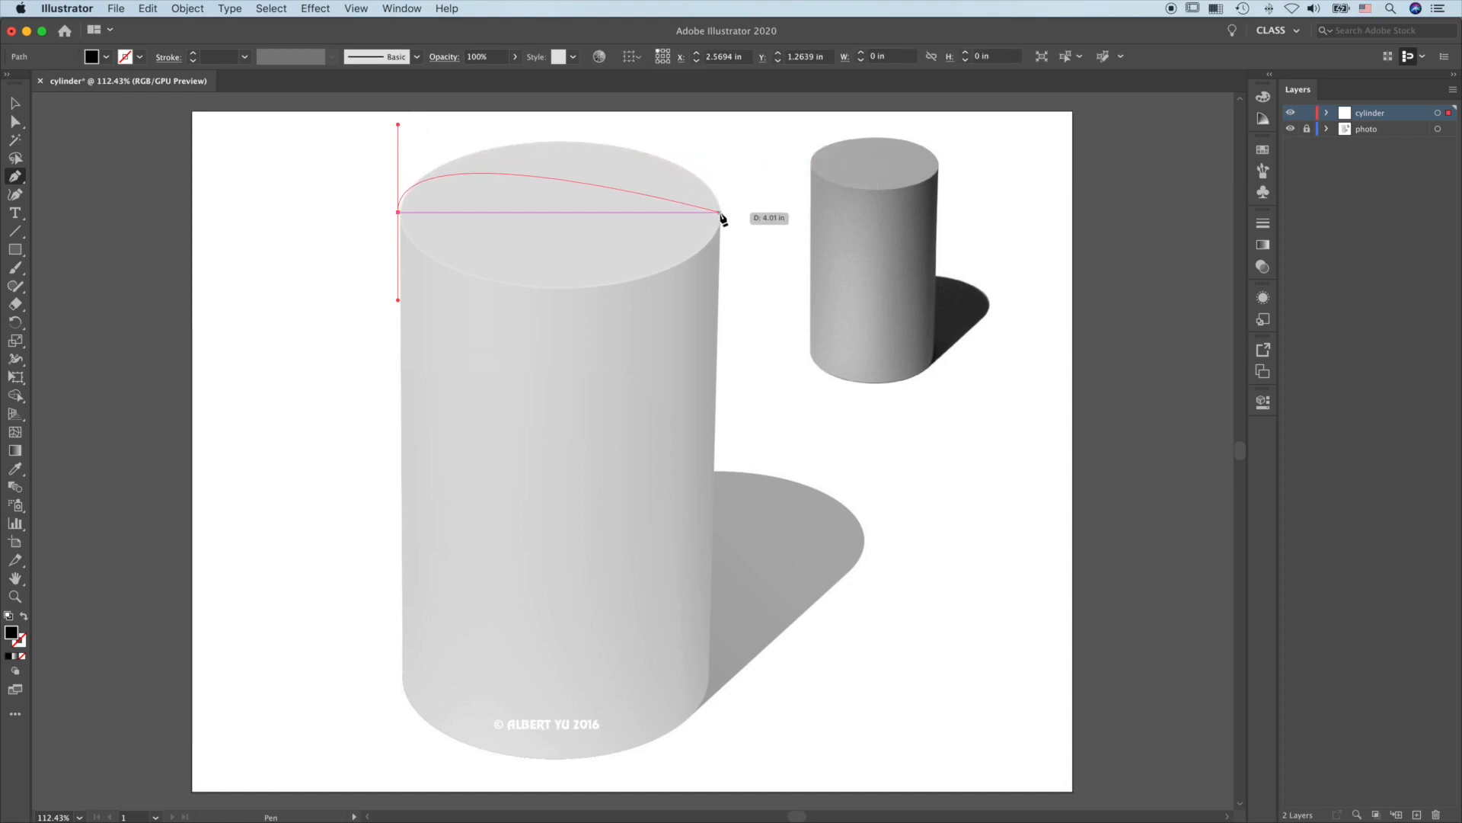
drag(721, 213, 717, 299)
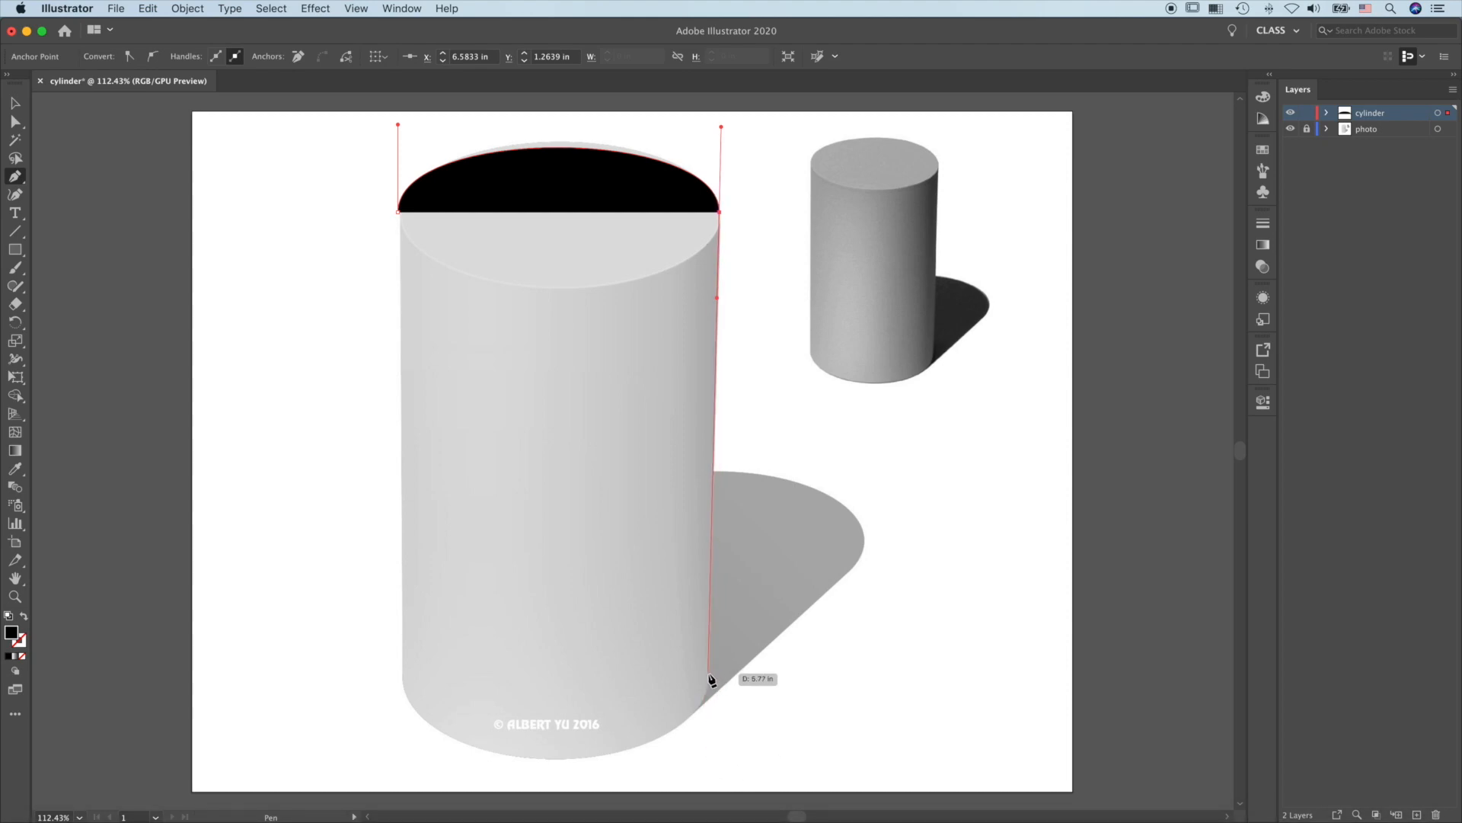
drag(709, 679, 708, 743)
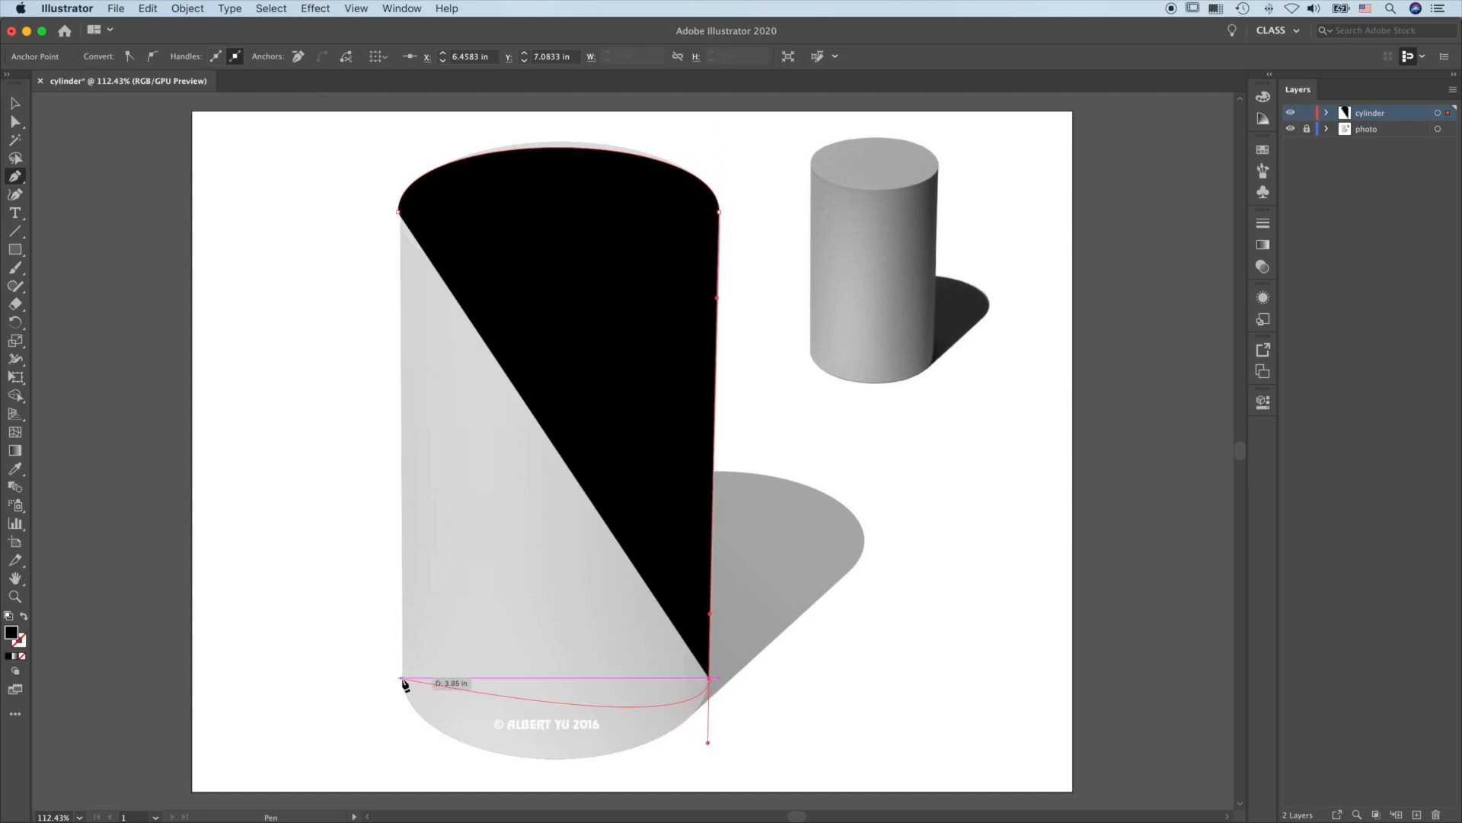
drag(402, 678, 402, 568)
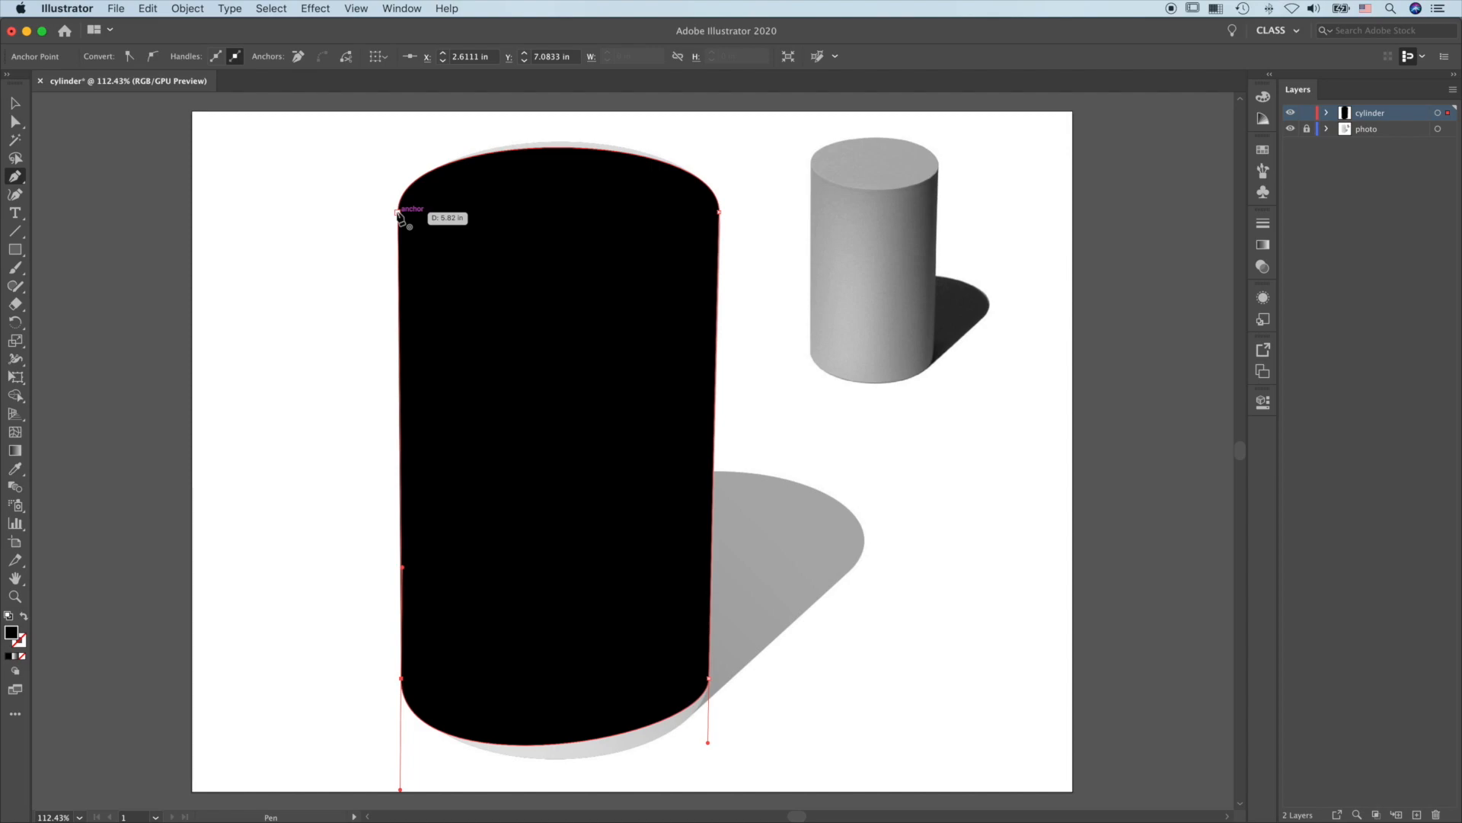
drag(397, 211, 399, 143)
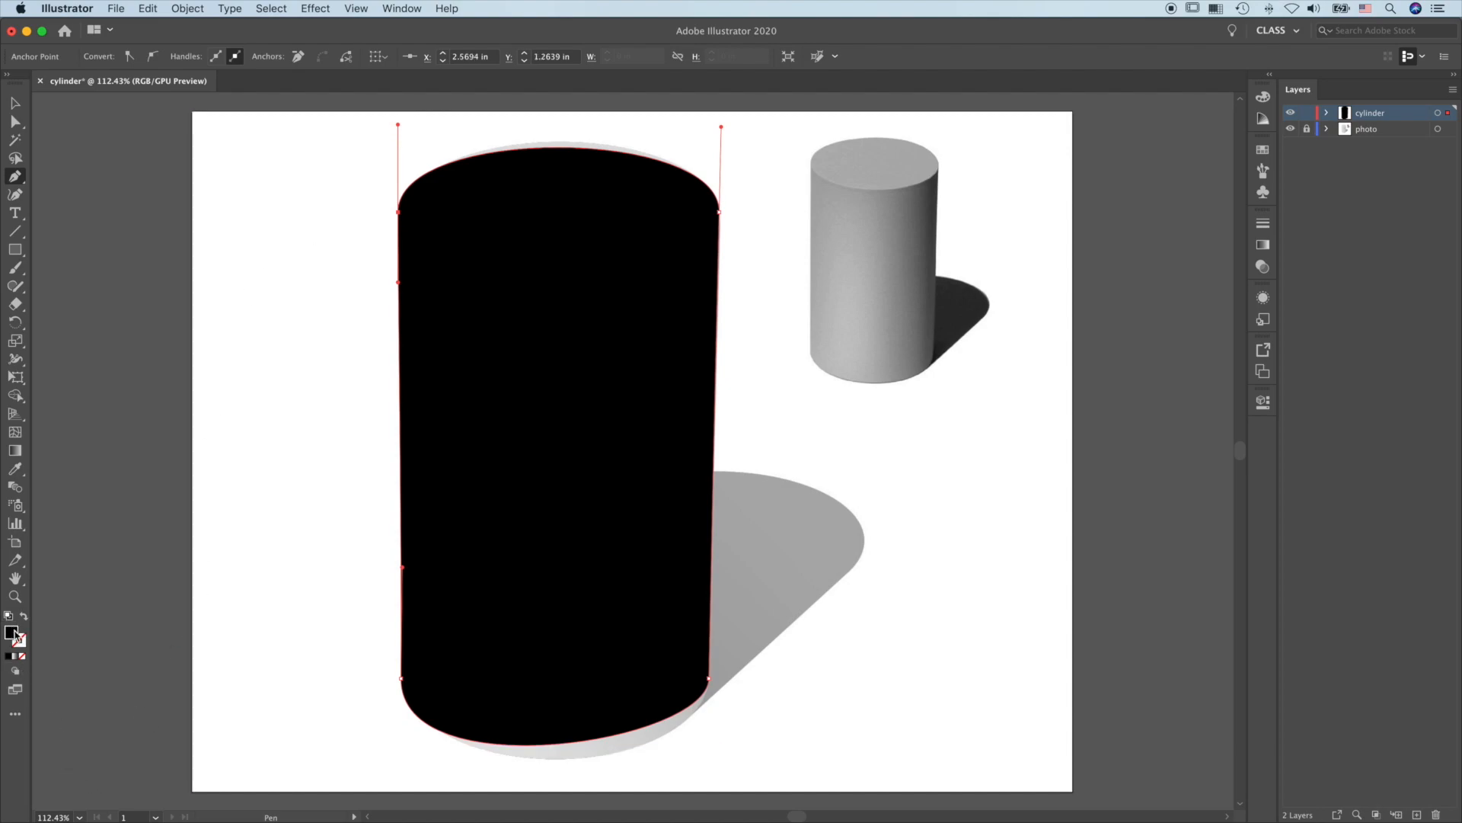
Swap the outline's fill and stroke to leave it unfilled with a black stroke, and set the stroke weight to 0.5 pt.
click(25, 619)
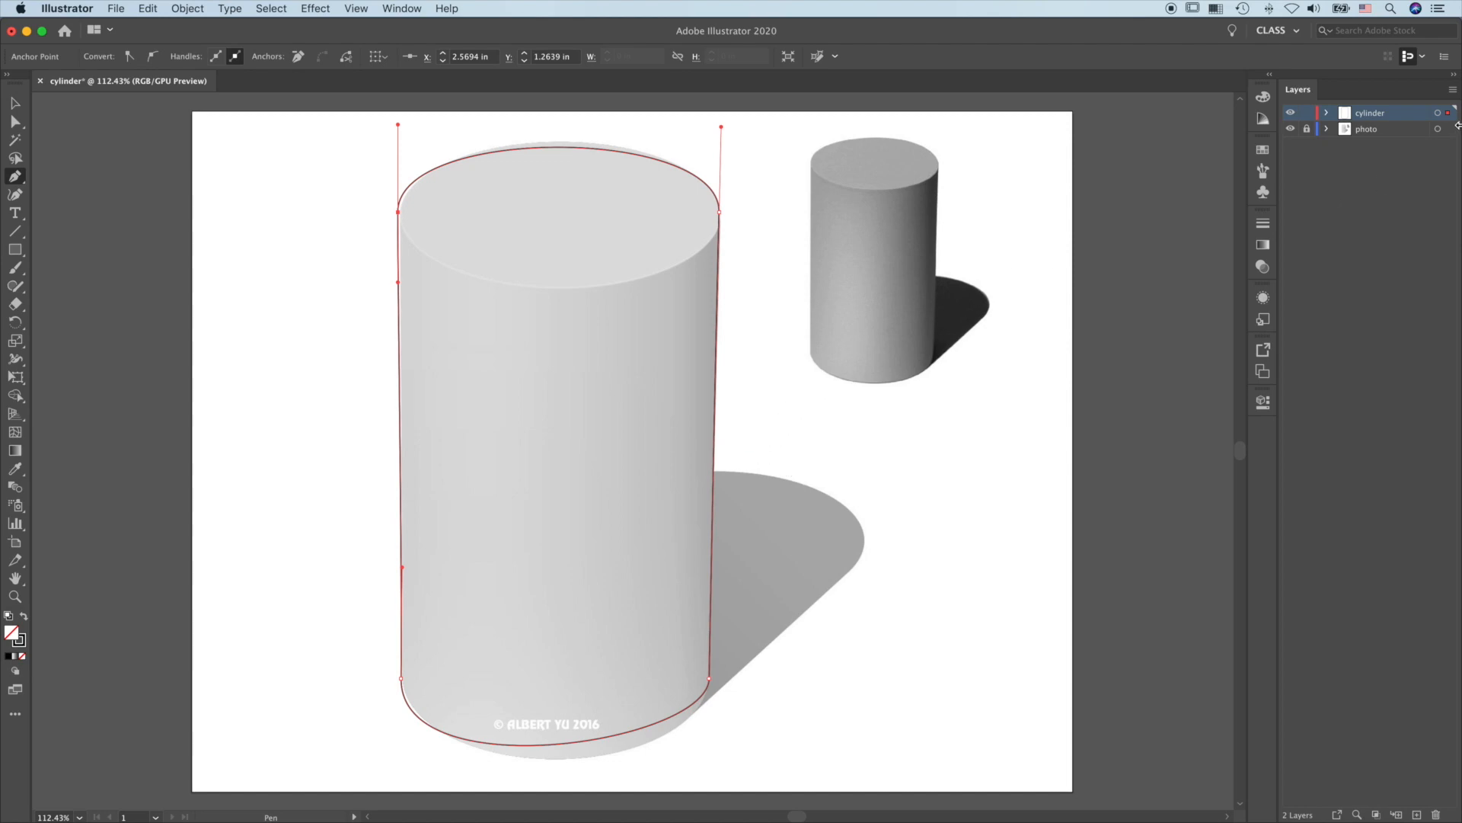
click(16, 105)
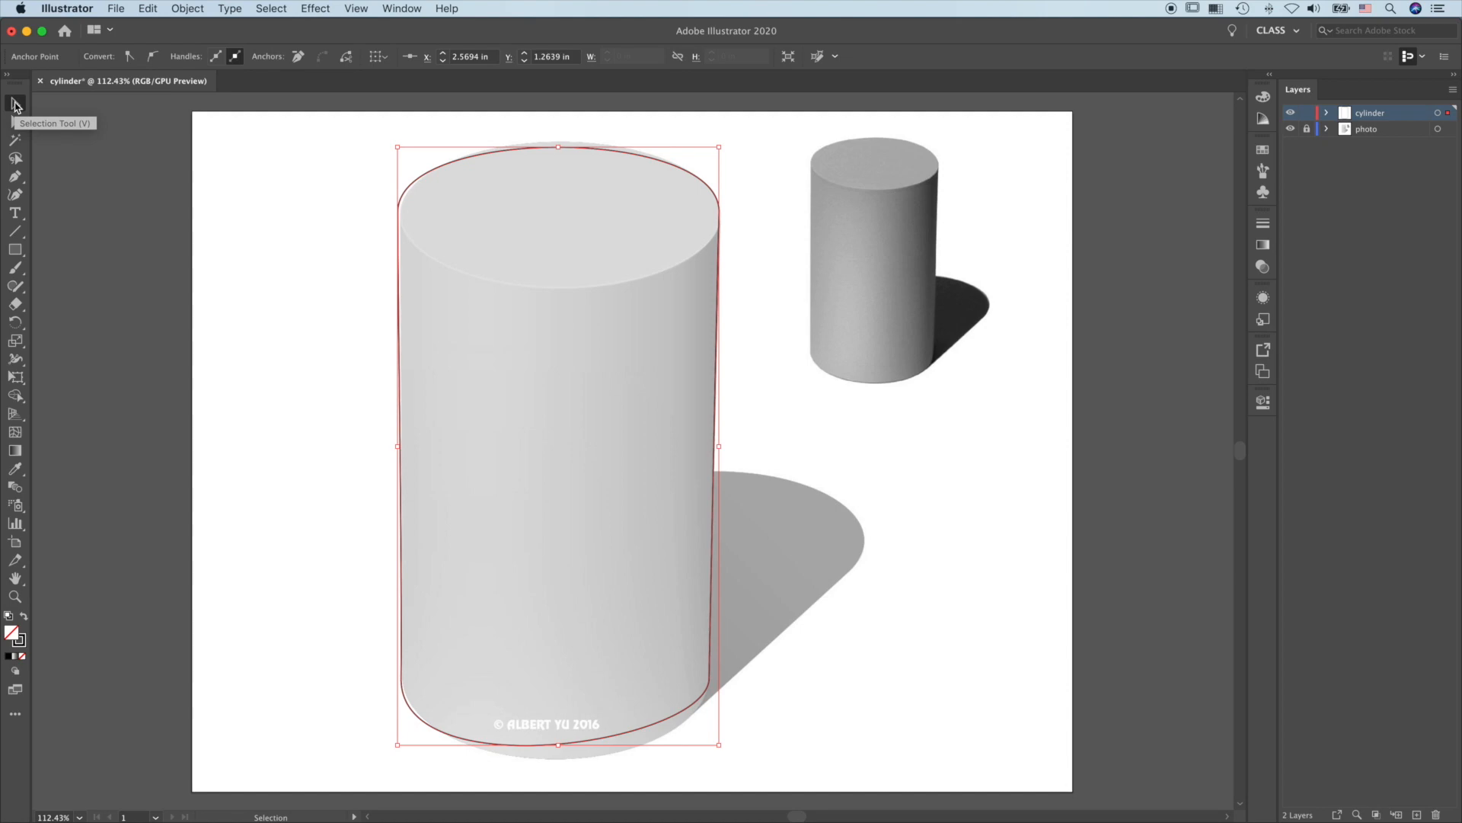
click(1440, 112)
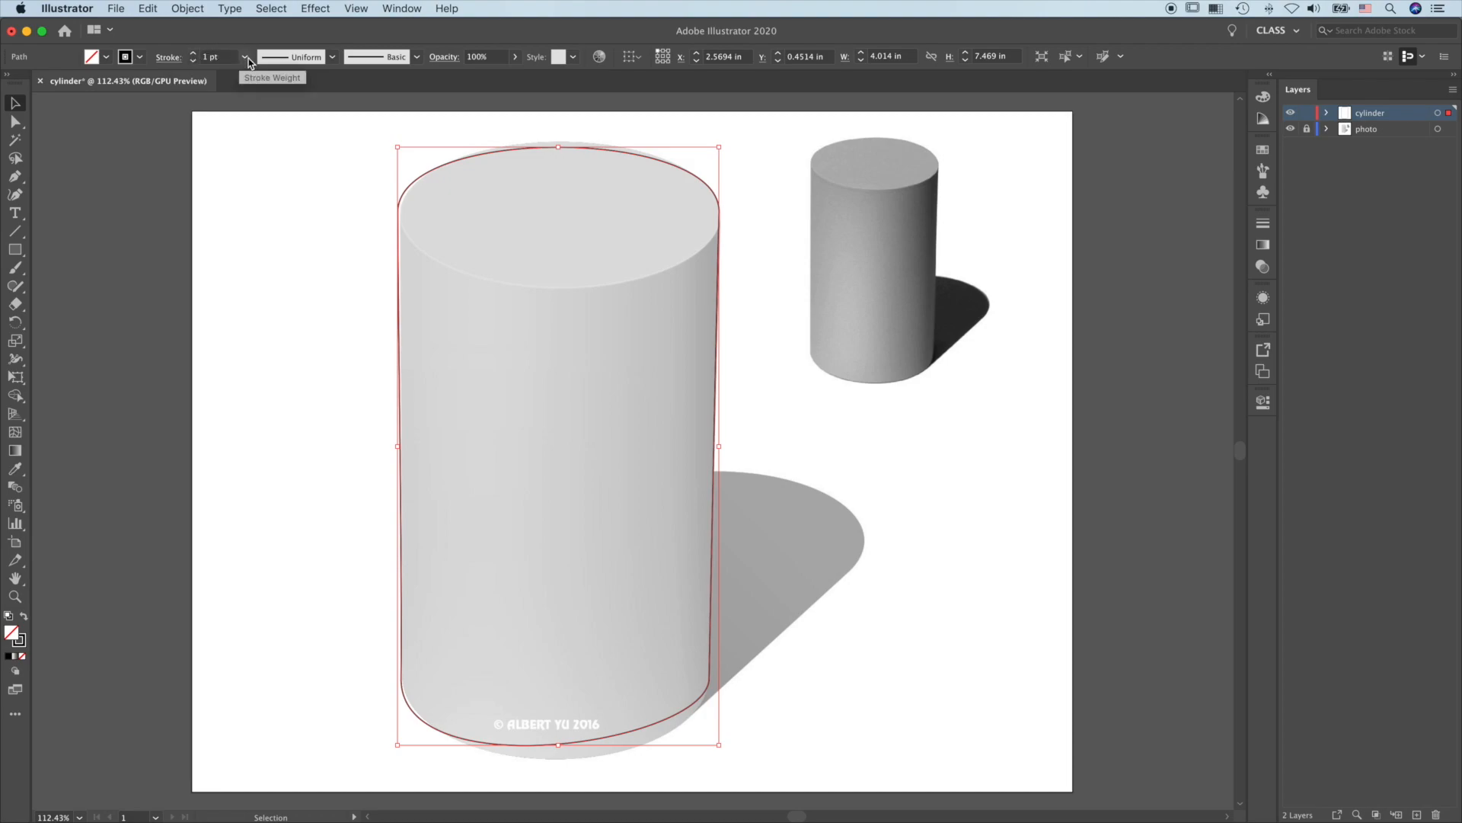
click(245, 58)
click(263, 88)
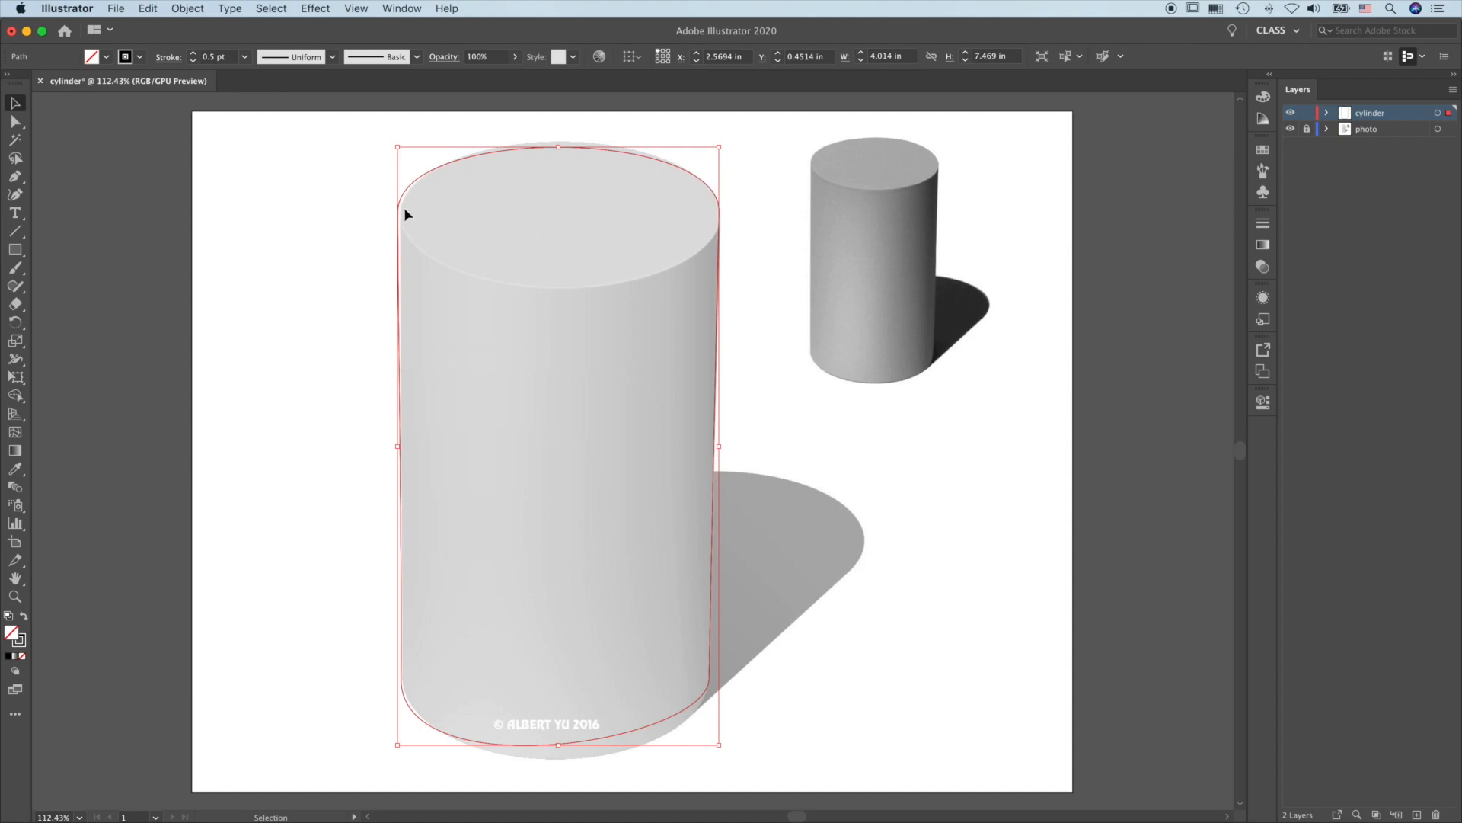
Move the outline's upper-left anchor point inward onto the cylinder's left edge, working at 300% zoom.
key(a)
key(v)
key(super+equal)
key(super+equal)
key(super+equal)
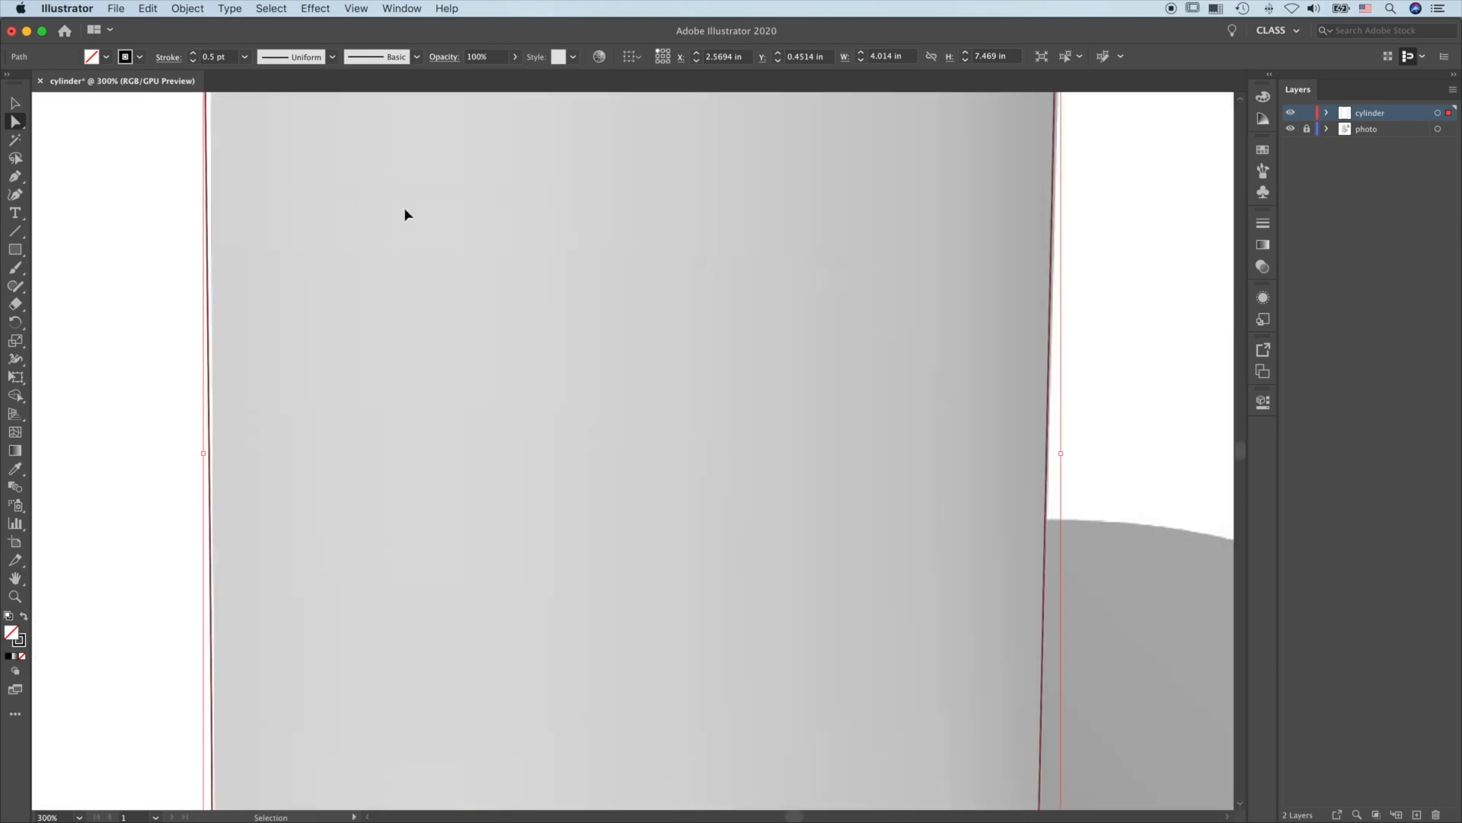
drag(271, 147, 440, 676)
drag(467, 490, 418, 512)
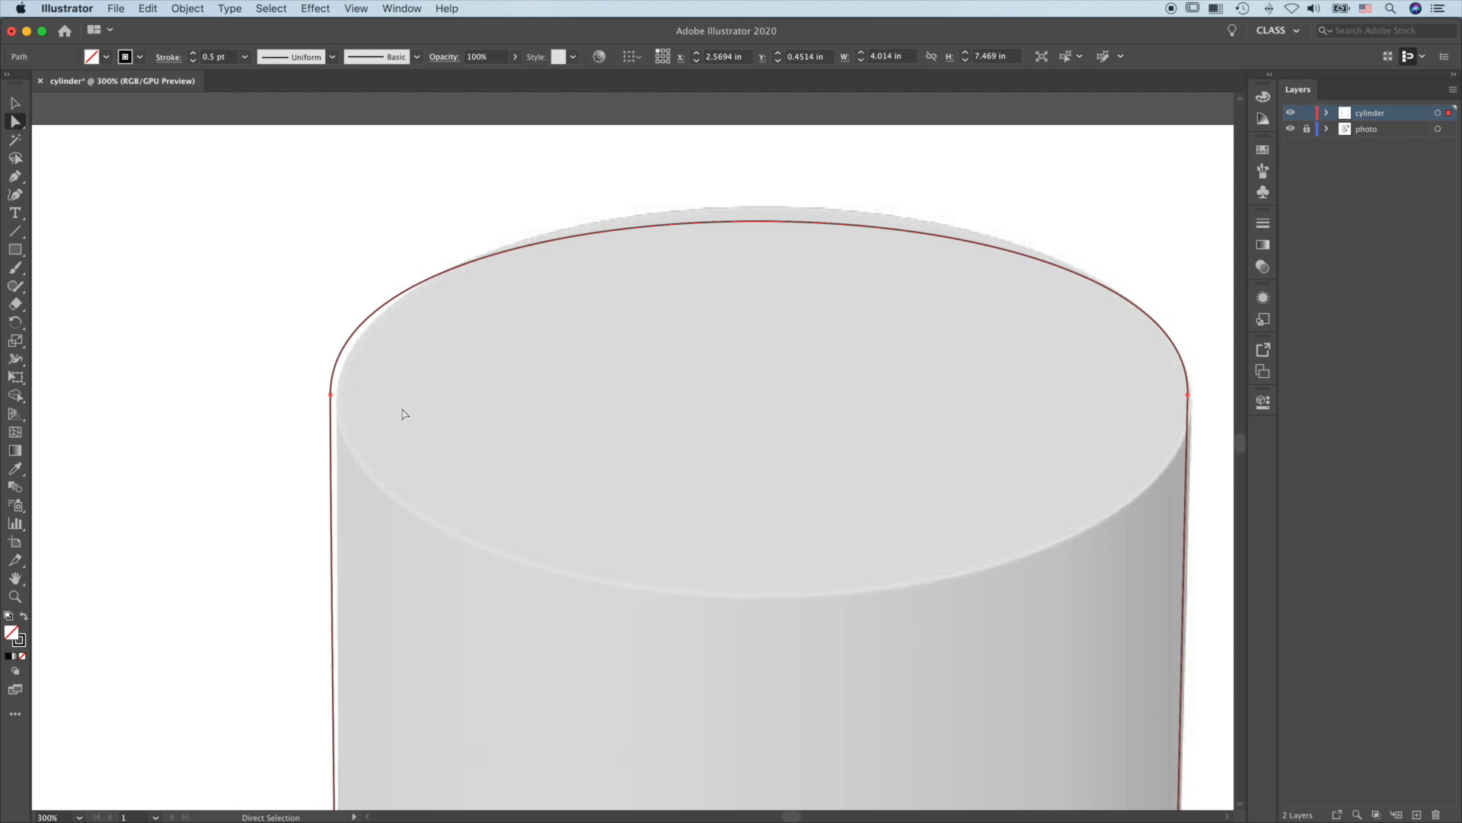
click(331, 395)
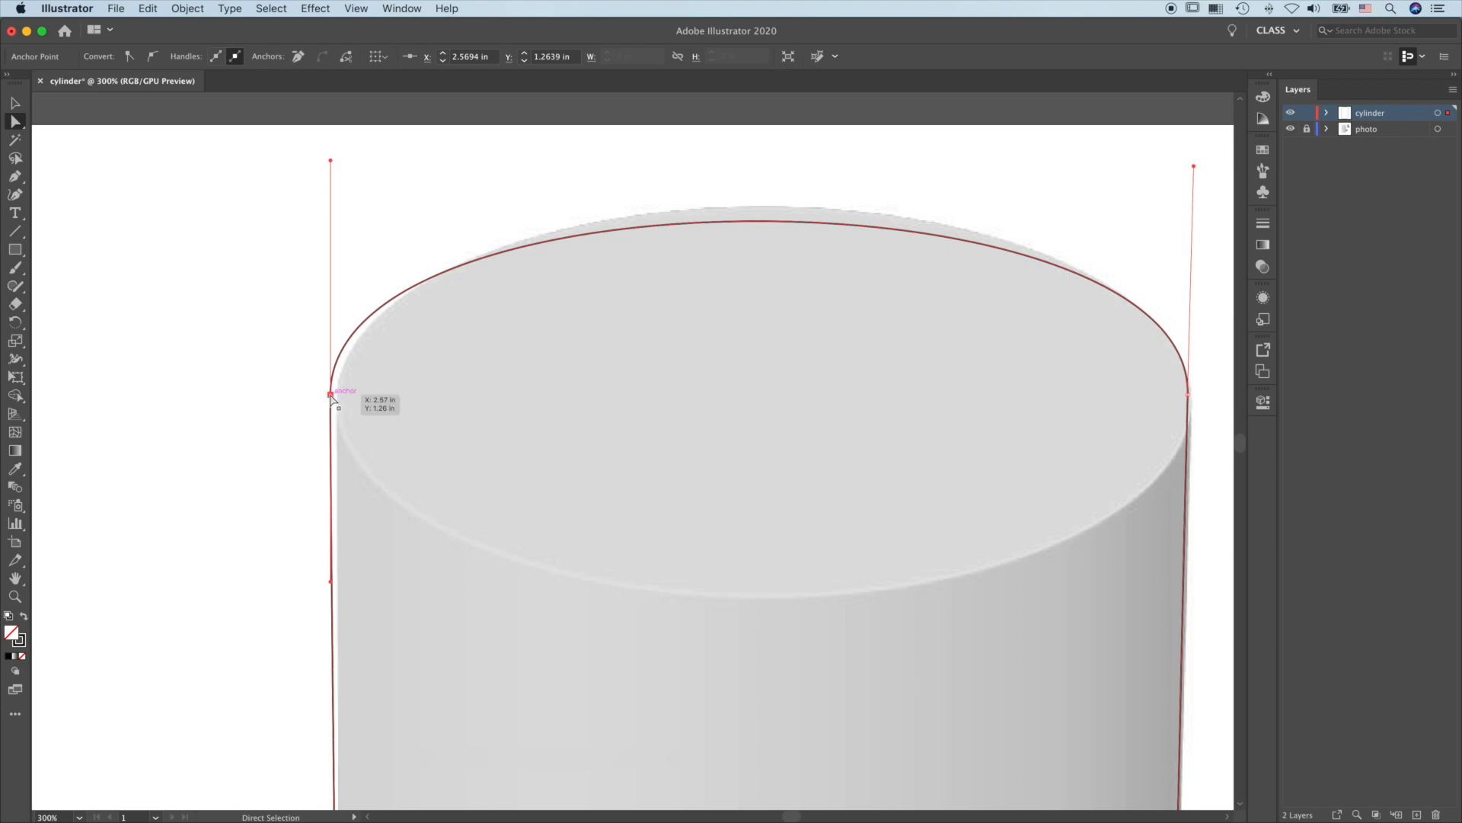
drag(331, 396, 338, 395)
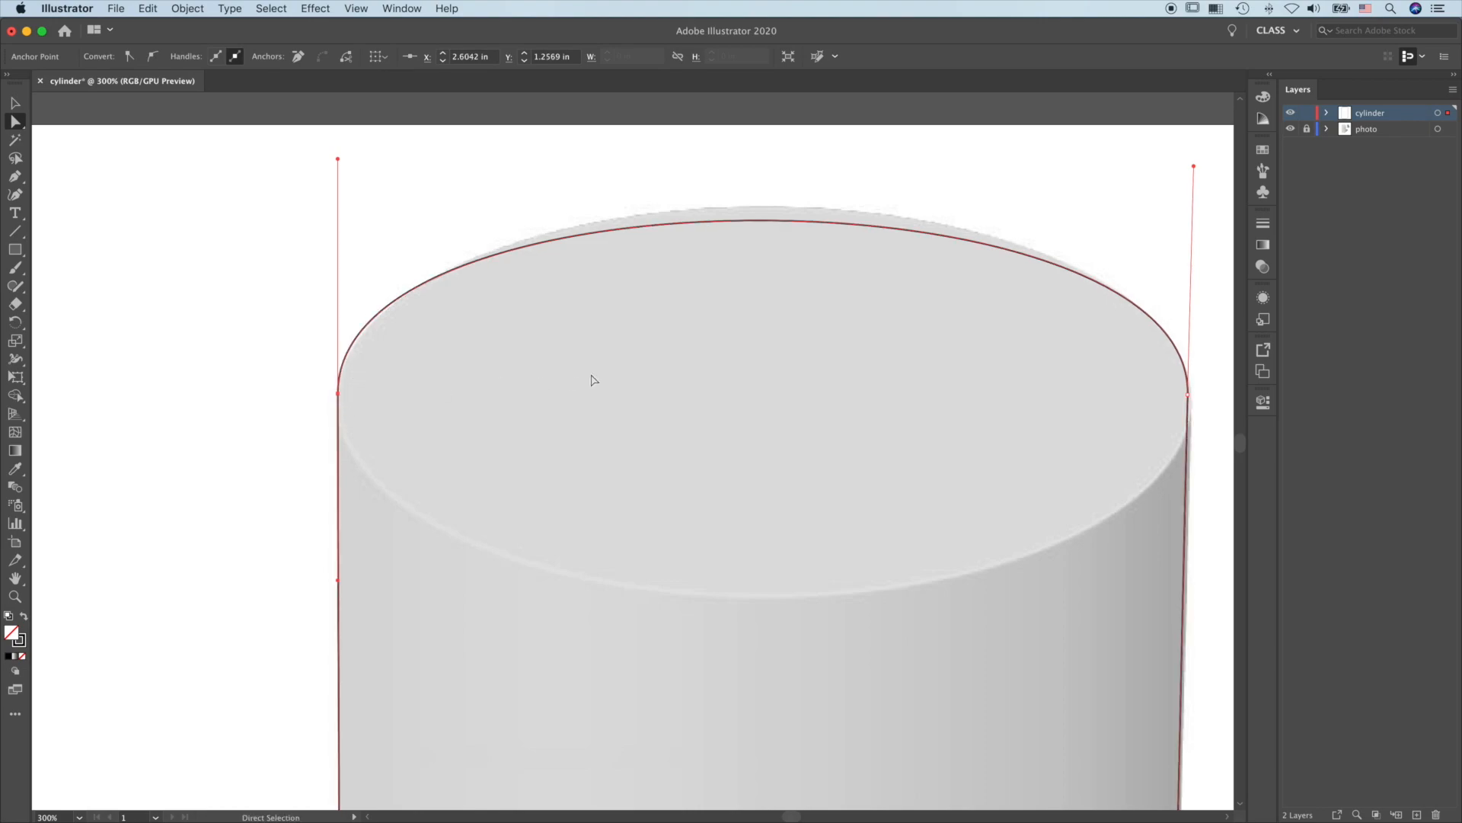
Turn off Snap to Pixel and move the outline's upper-right anchor point outward onto the cylinder's right edge.
click(355, 8)
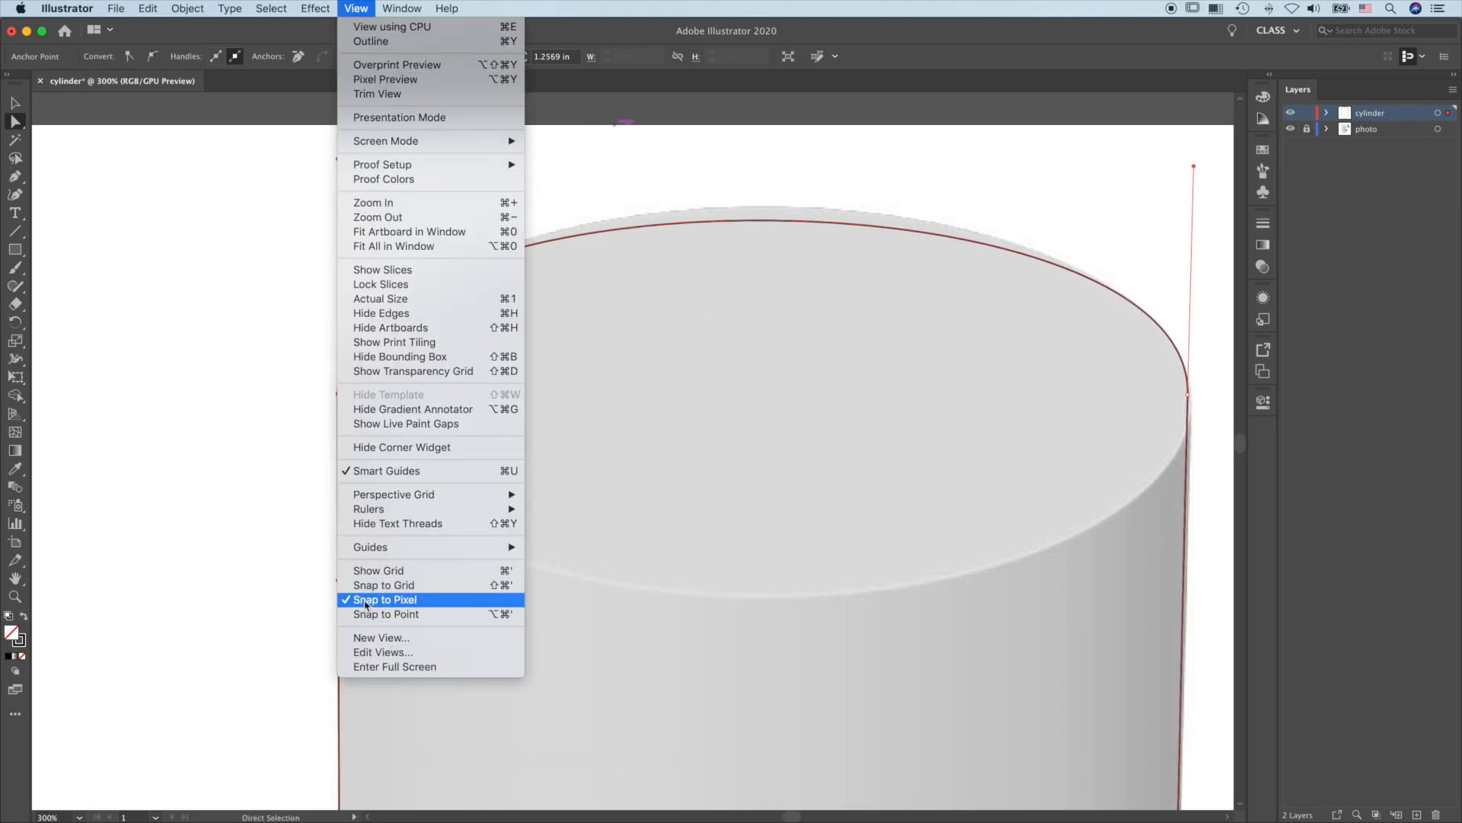
click(368, 604)
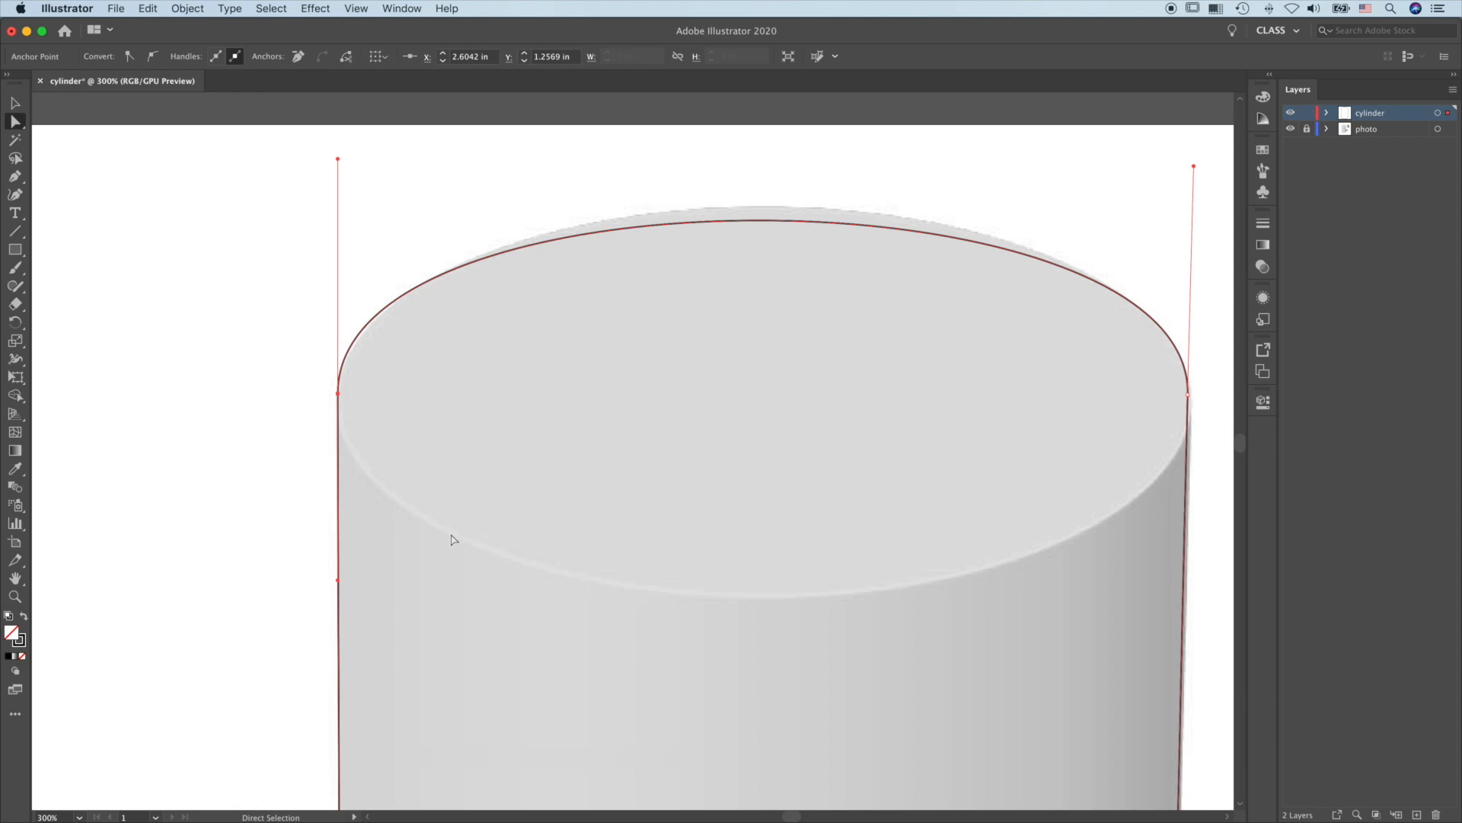
click(338, 393)
click(1188, 396)
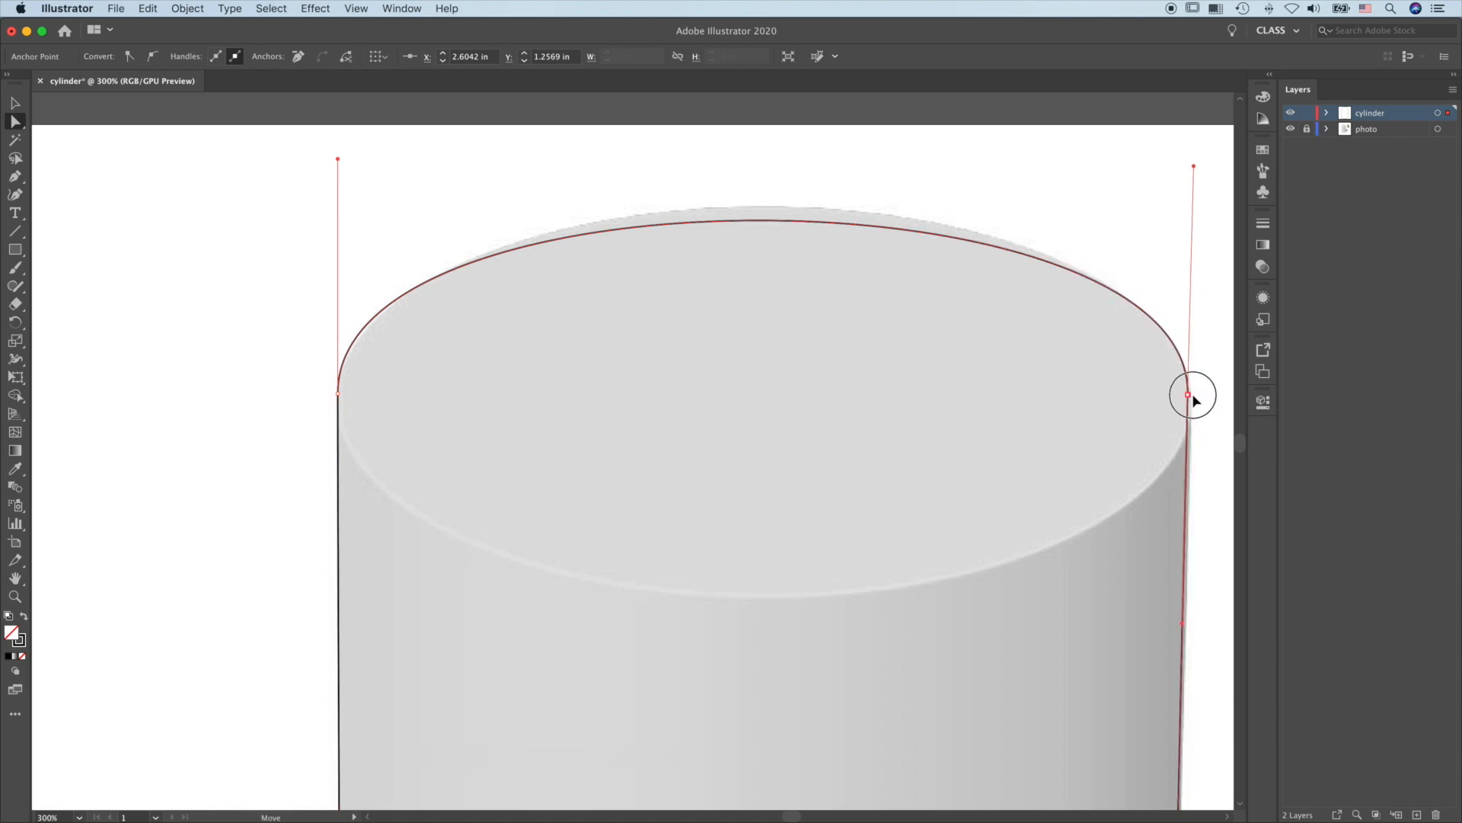
drag(1193, 396, 1195, 395)
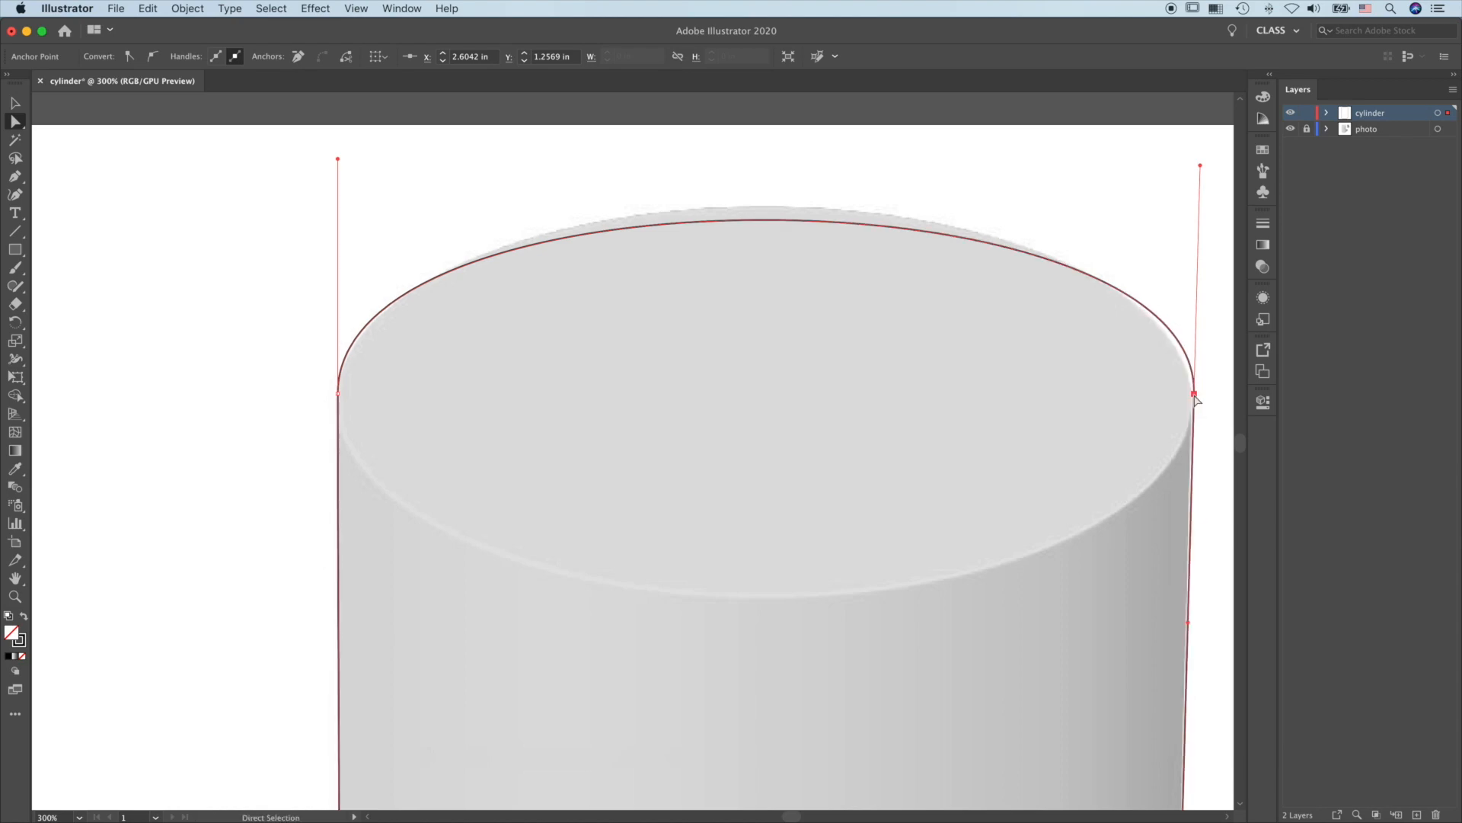
Raise the outline's top curve to the cylinder's rim, lower the upper-left anchor slightly, and lengthen its upper handle.
click(763, 220)
drag(762, 220, 762, 208)
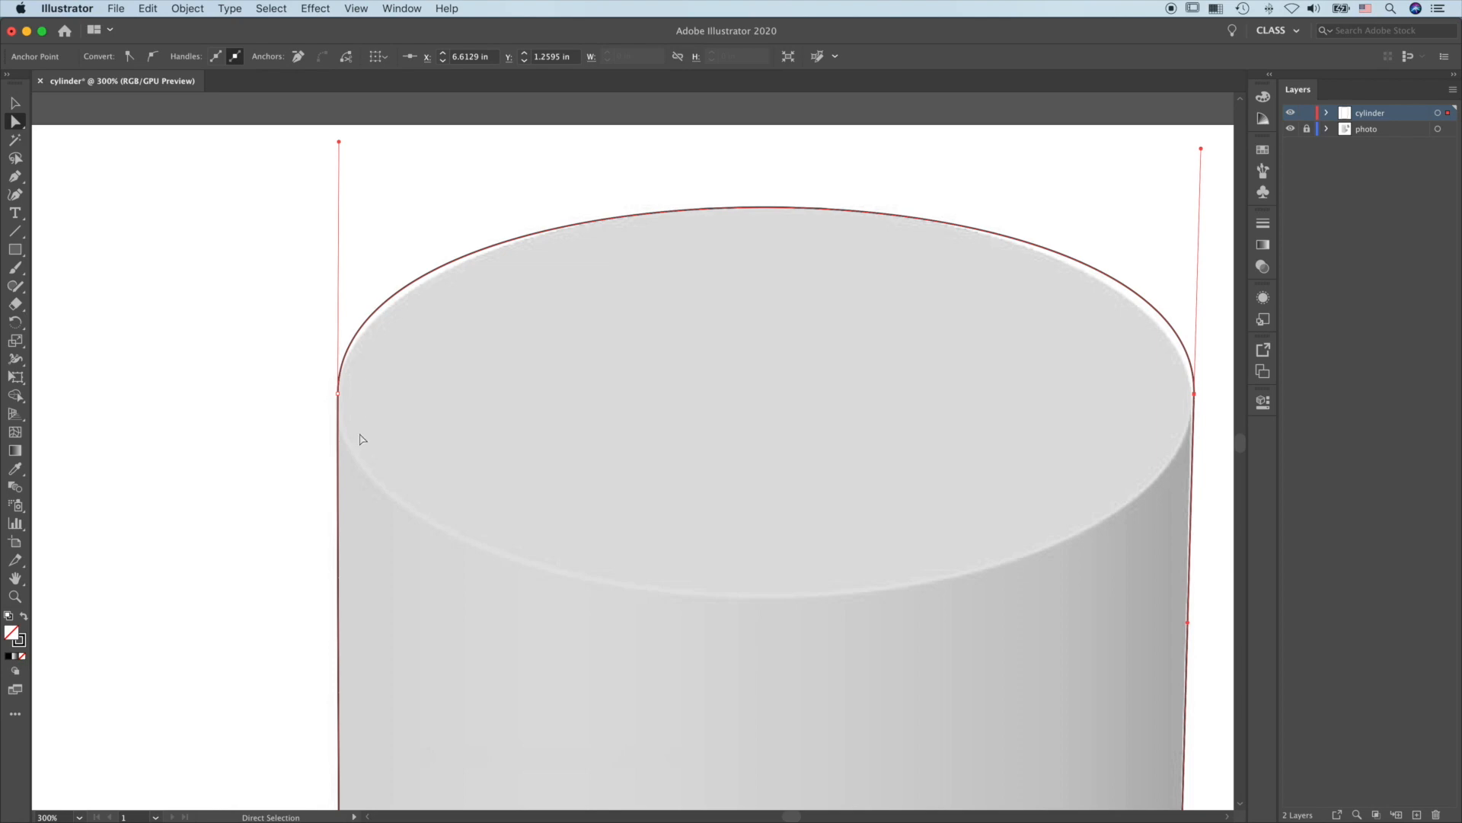
drag(339, 394, 339, 408)
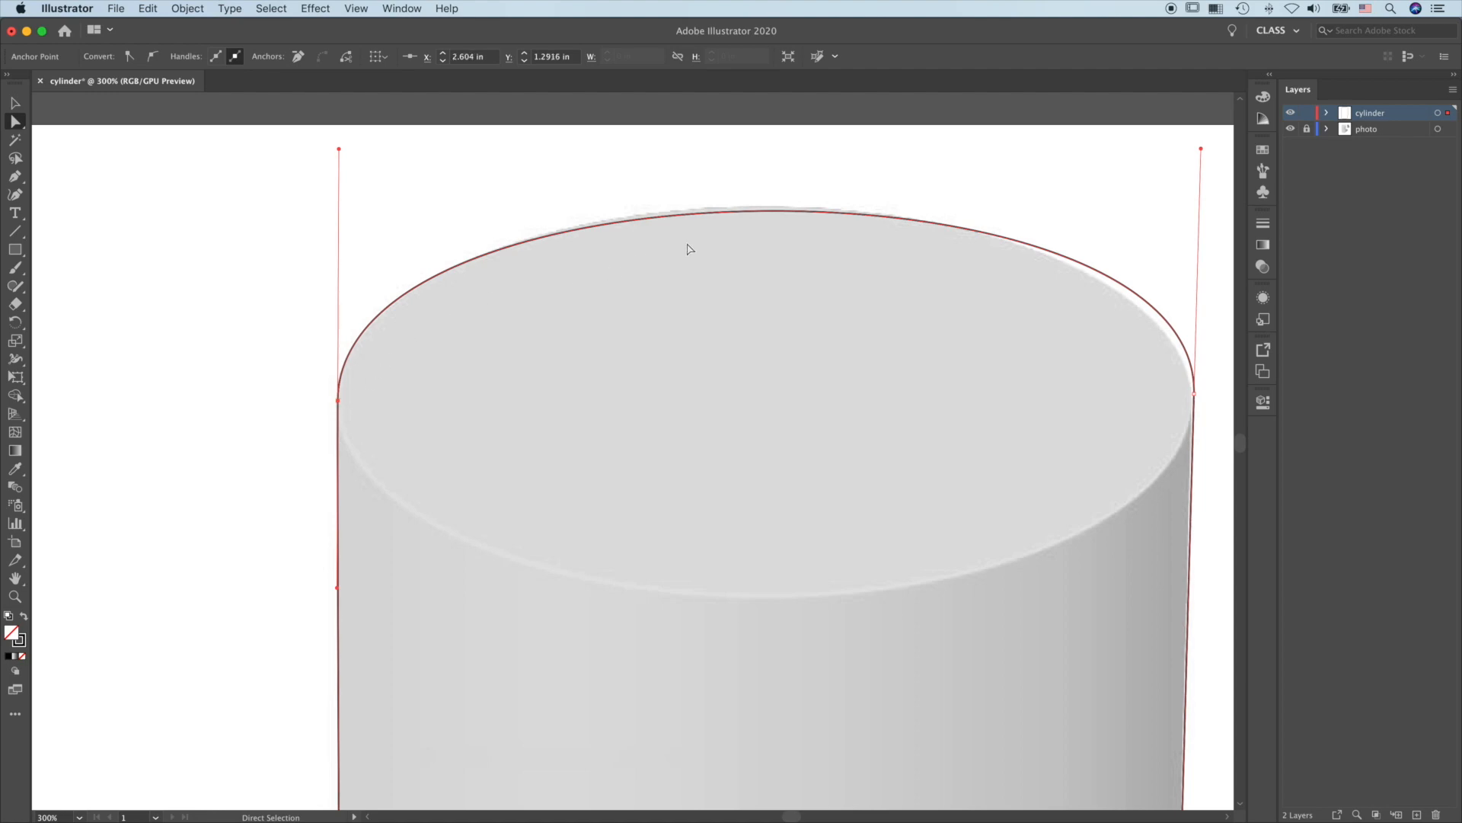
drag(339, 149, 339, 142)
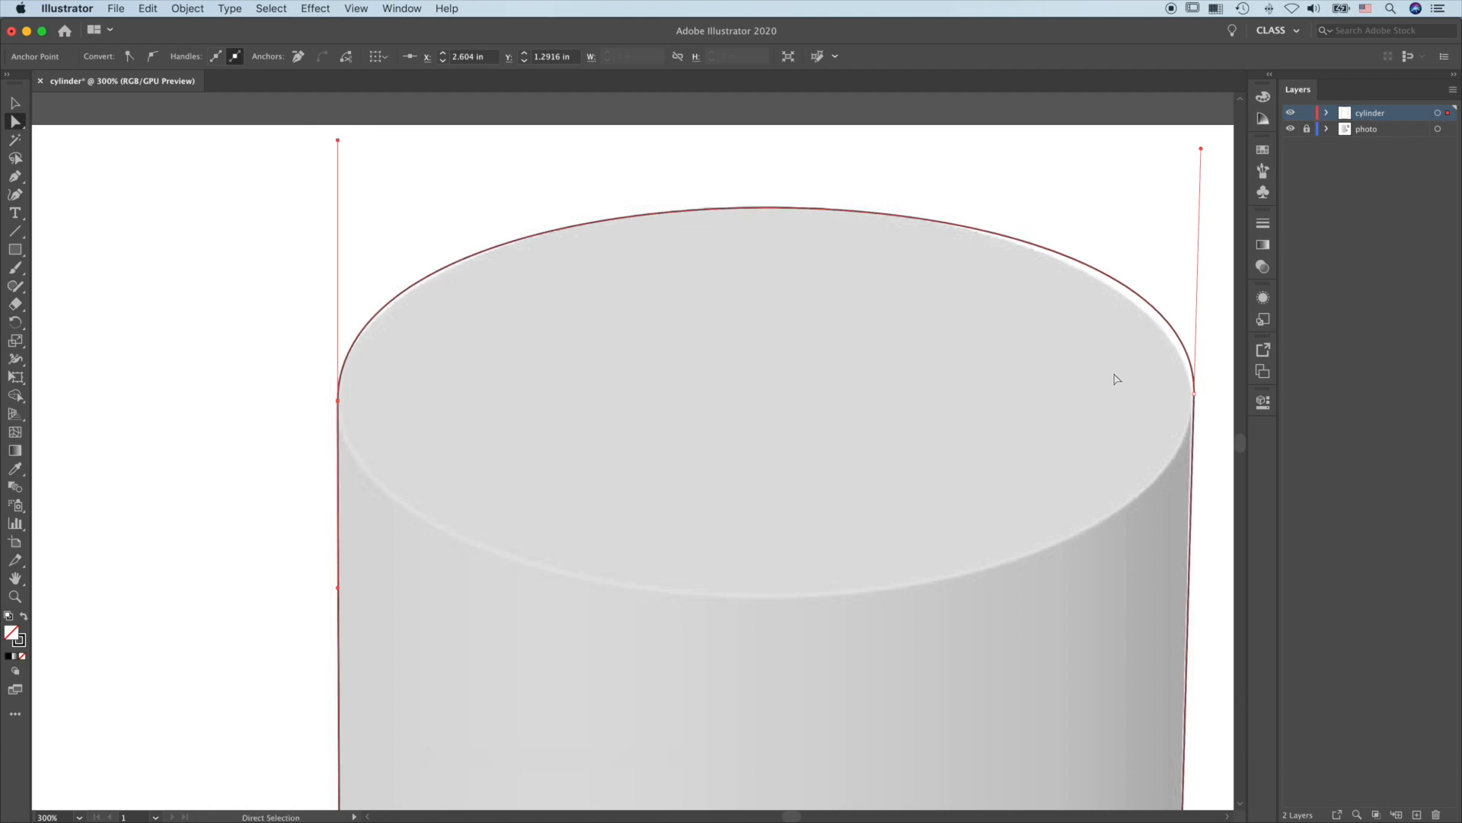
Lower the upper-right anchor slightly and reshape the top curve with both upper handles to follow the cylinder's rim.
drag(1195, 394, 1196, 401)
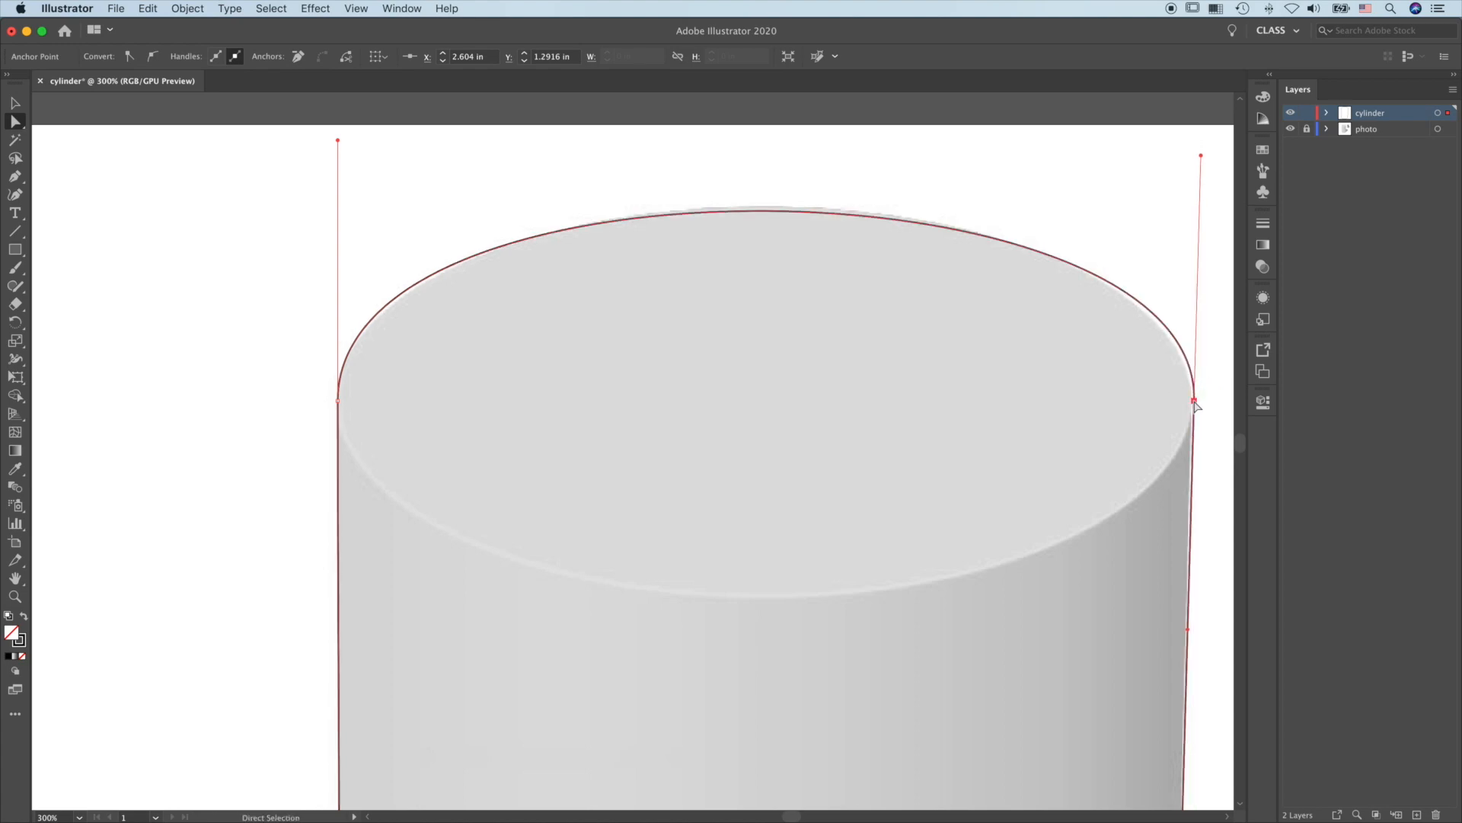
click(1201, 156)
drag(726, 215, 724, 208)
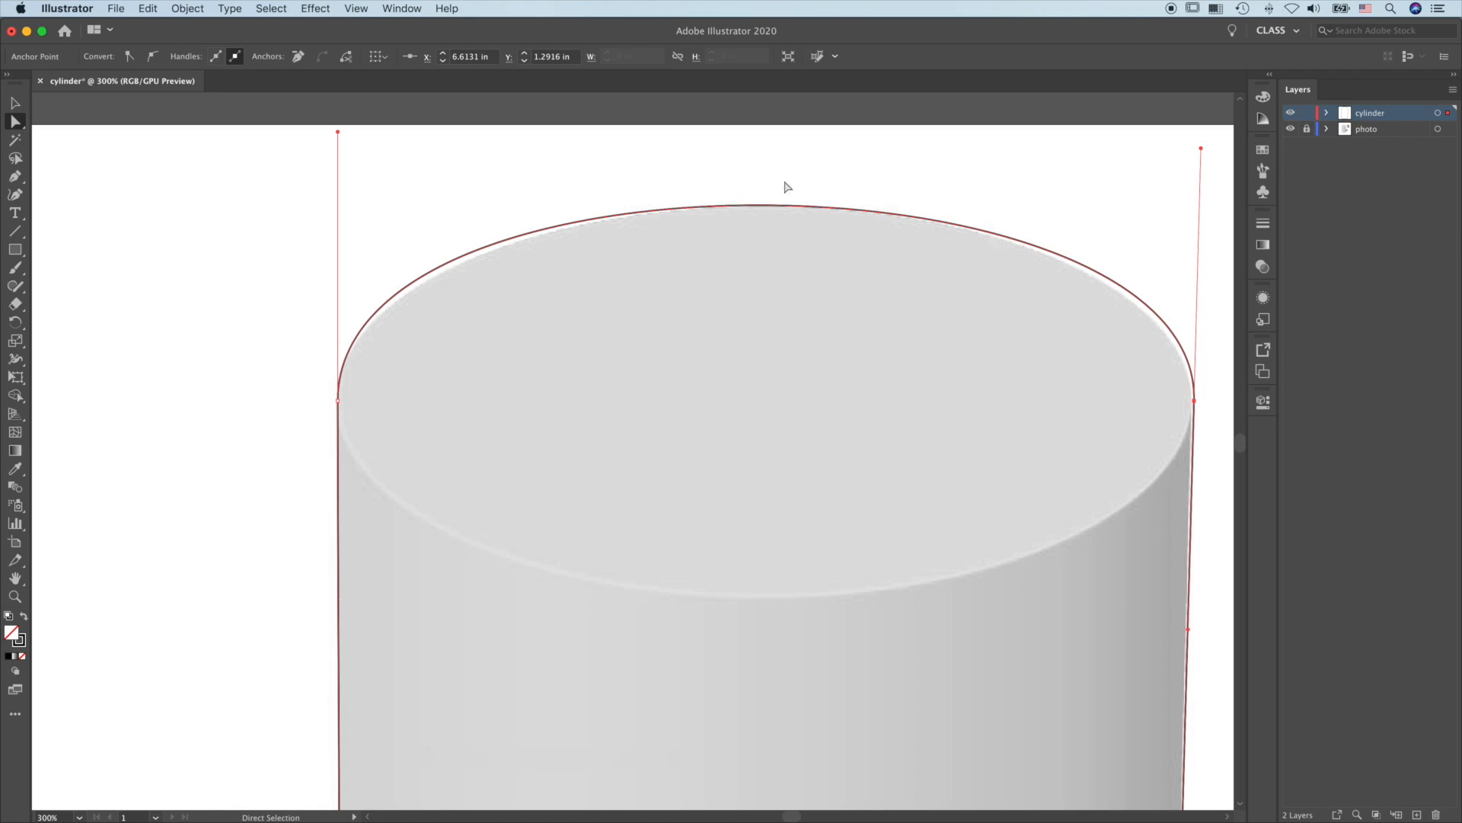
drag(338, 131, 338, 137)
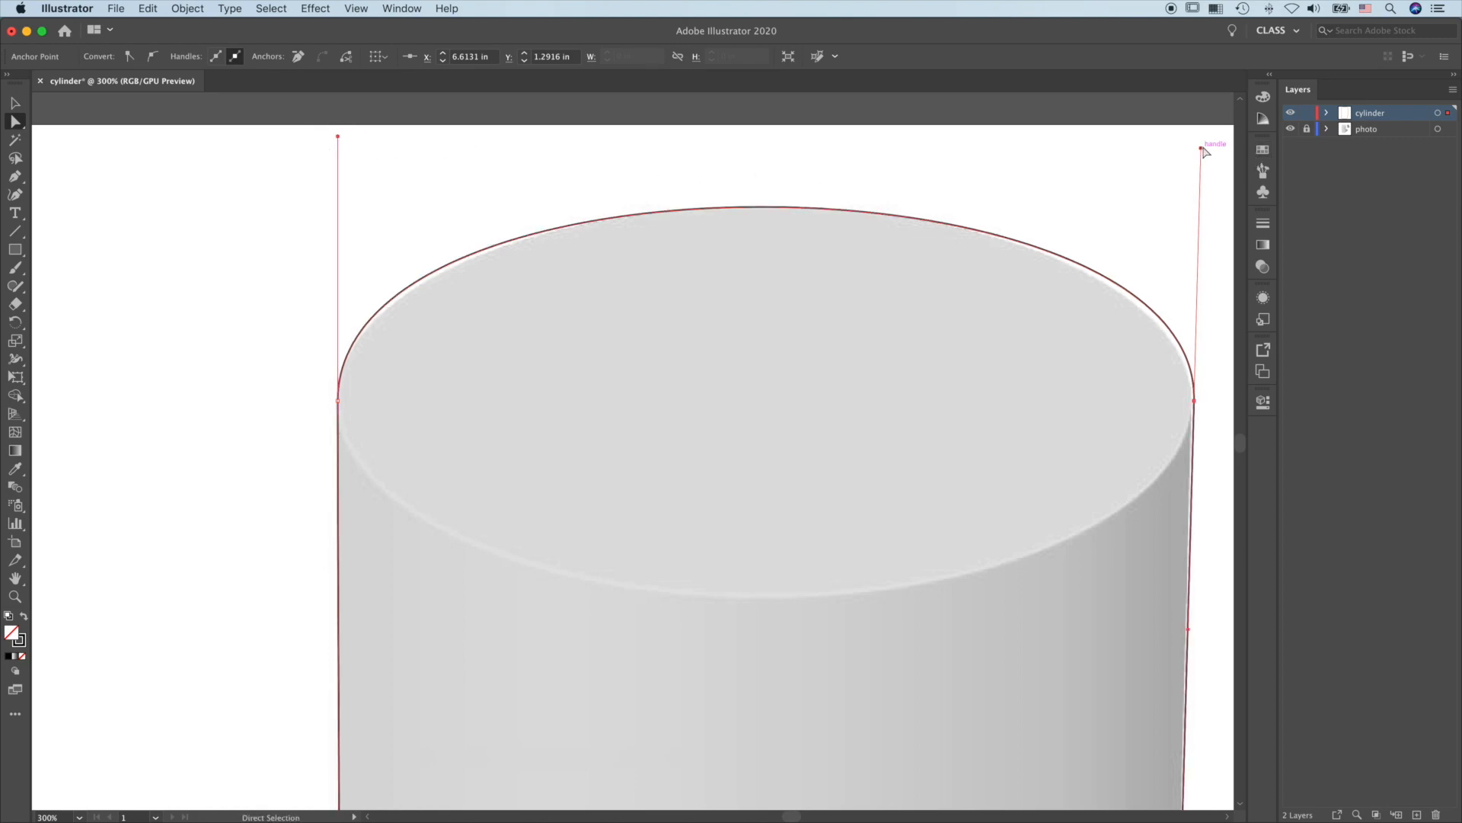
drag(1202, 149, 1204, 153)
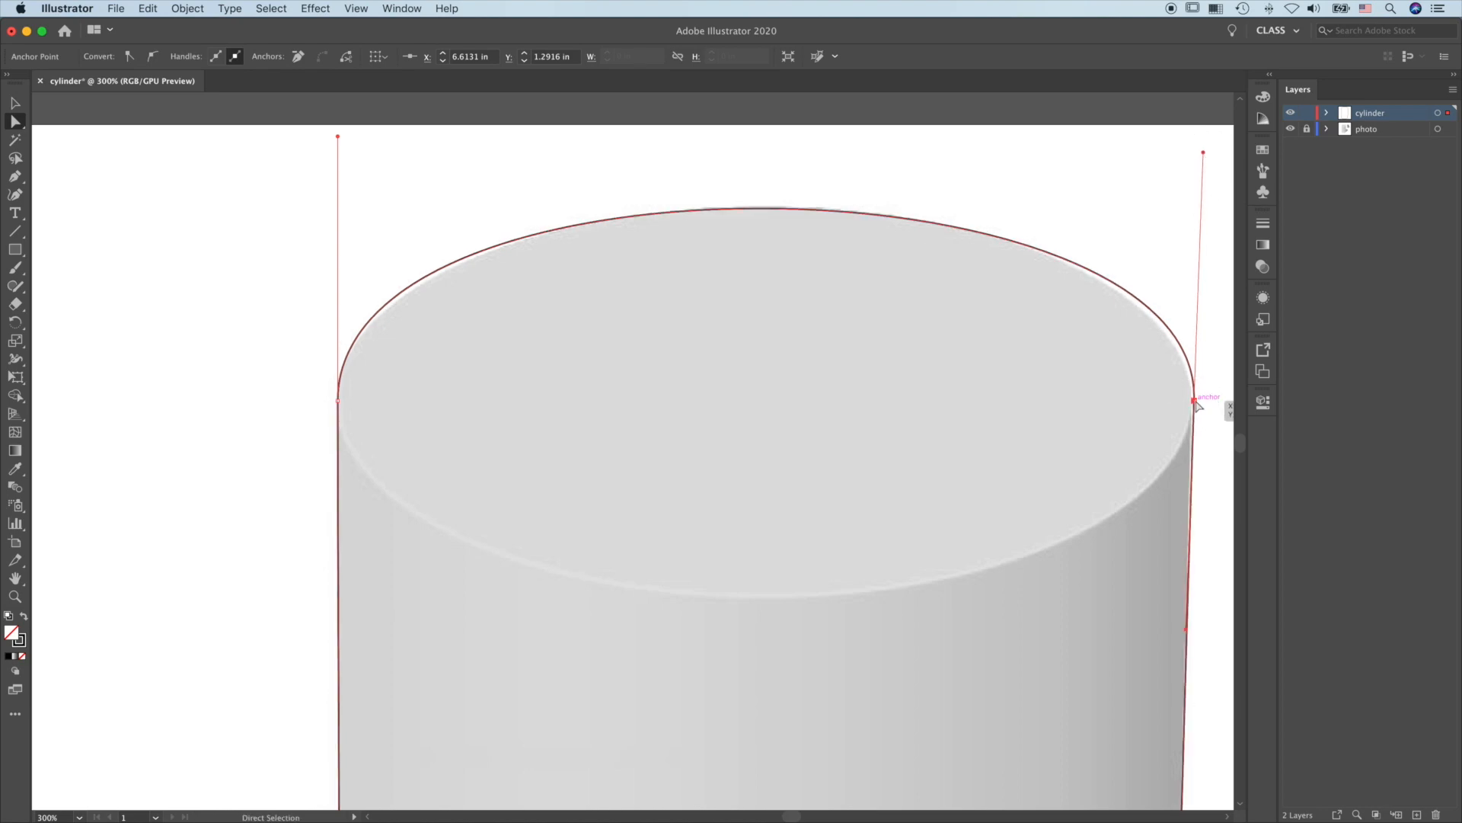
Nudge the upper-right anchor down two increments and extend its upper handle to fit the curve to the rim.
key(Down)
key(Down)
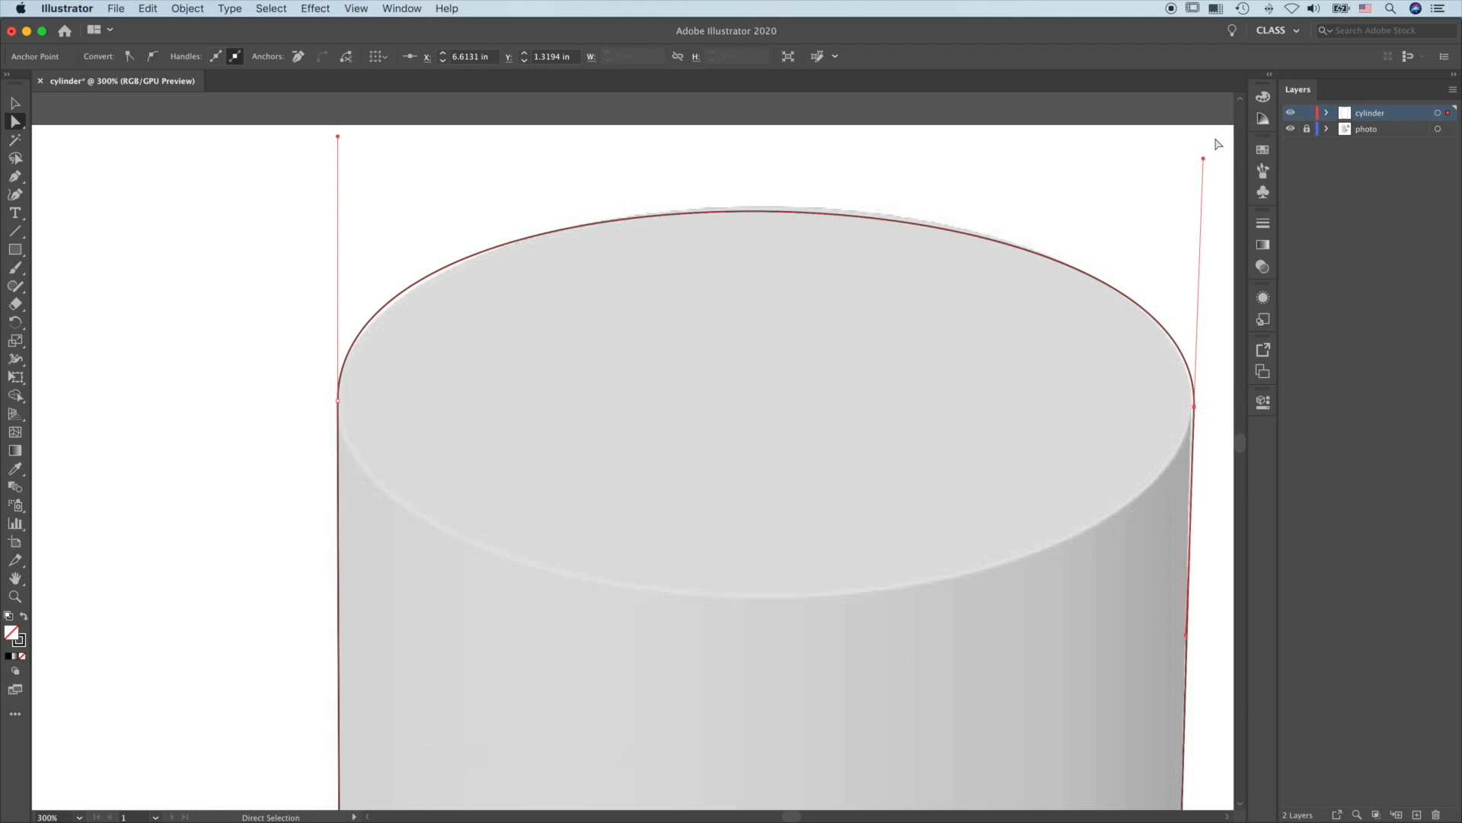
drag(1203, 160, 1204, 155)
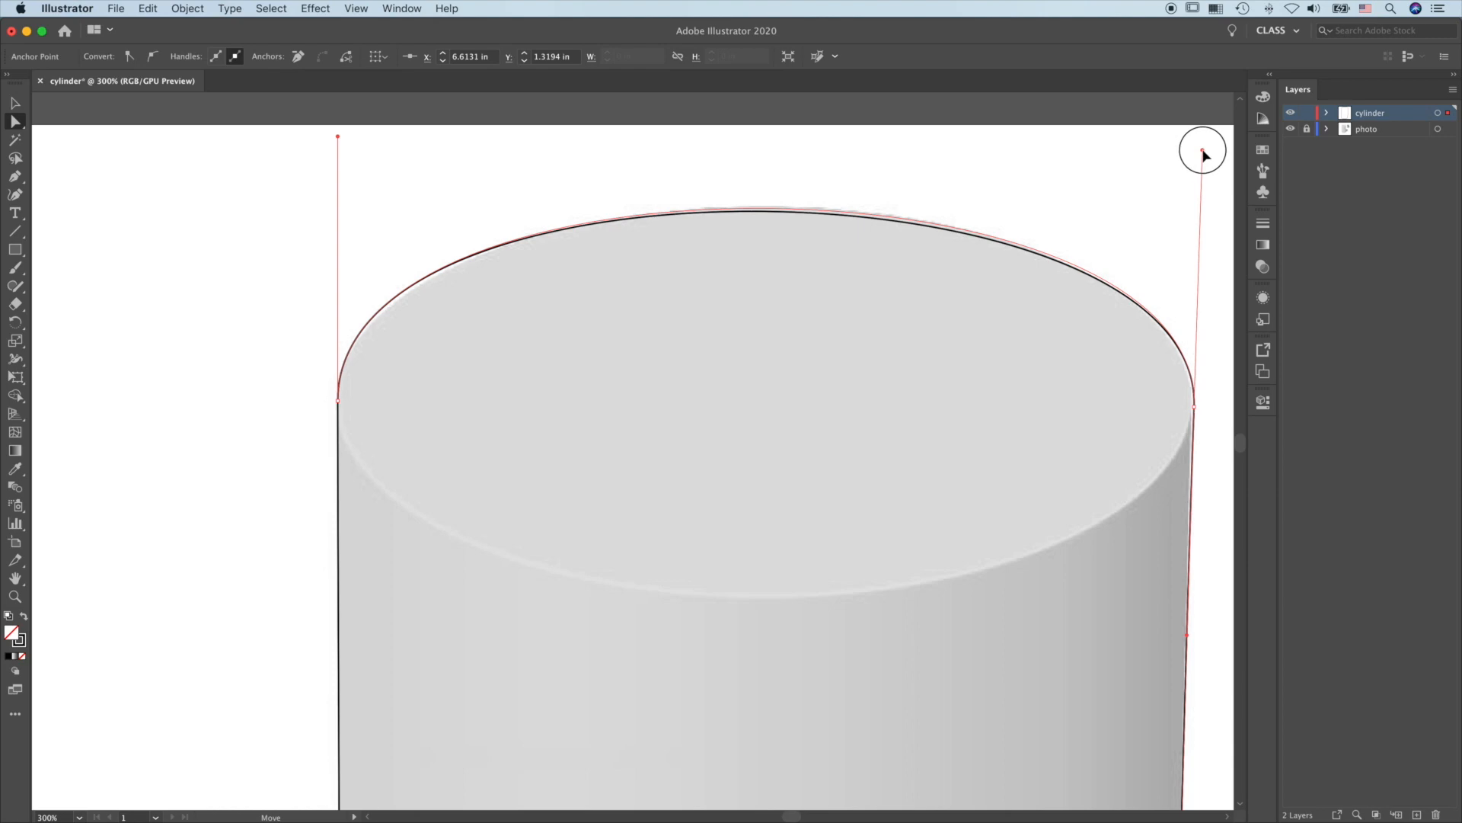
drag(1203, 152, 1203, 152)
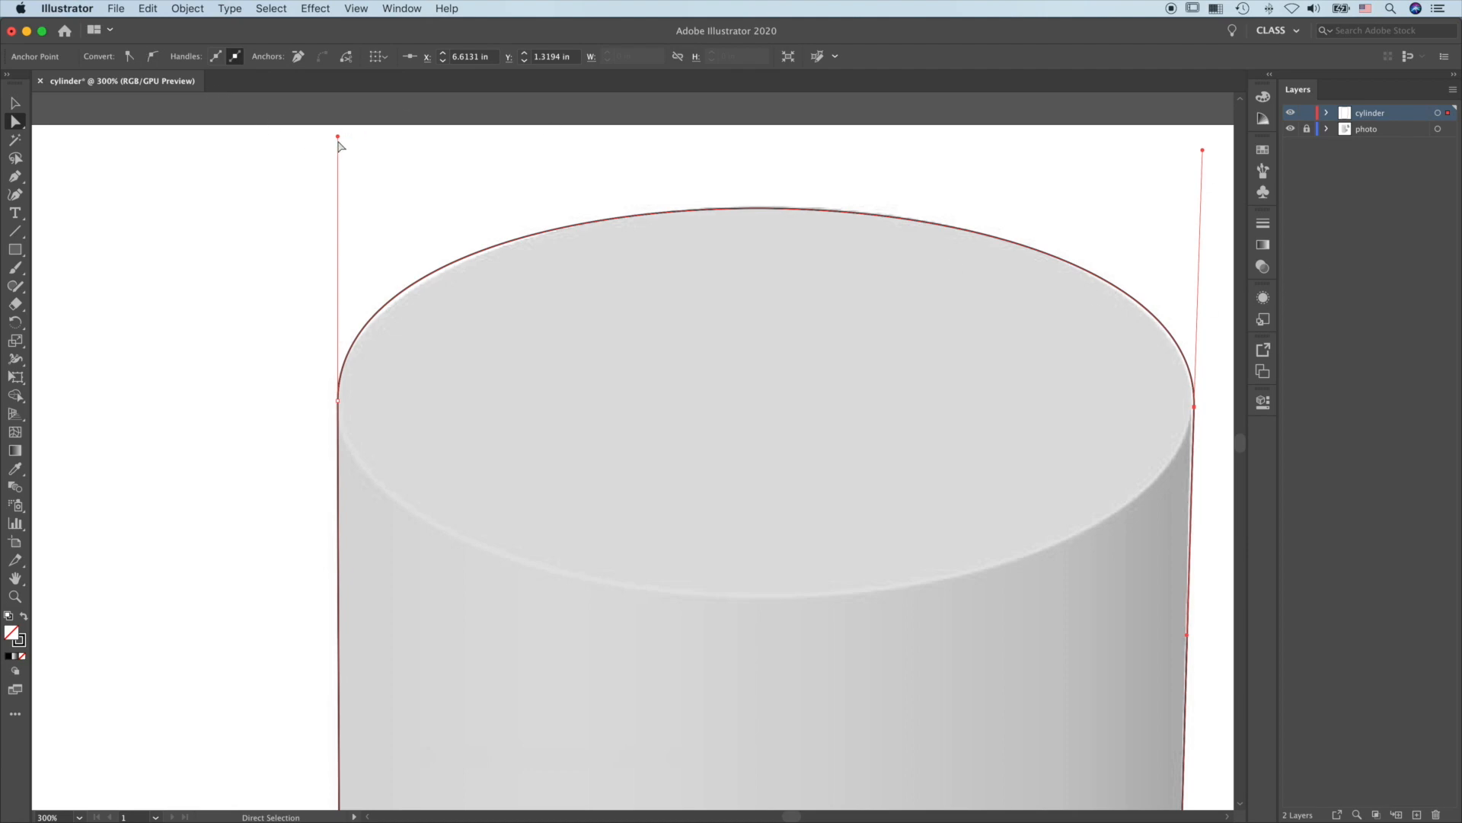
Shorten the outline's upper-left handle slightly, raise the top curve, and lower both upper anchors slightly to fit the cylinder's rim.
drag(337, 136, 338, 140)
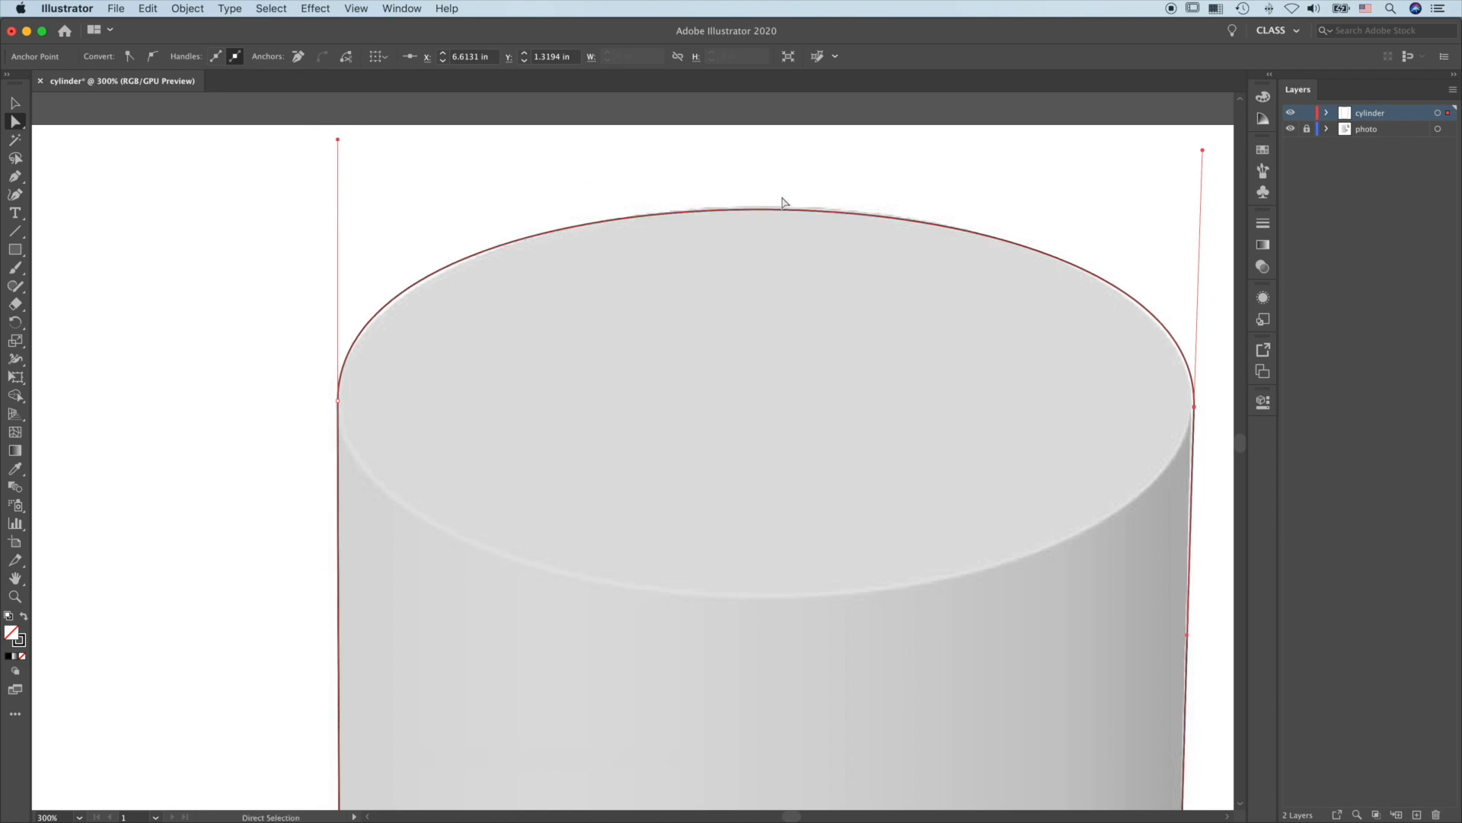
drag(774, 208, 774, 206)
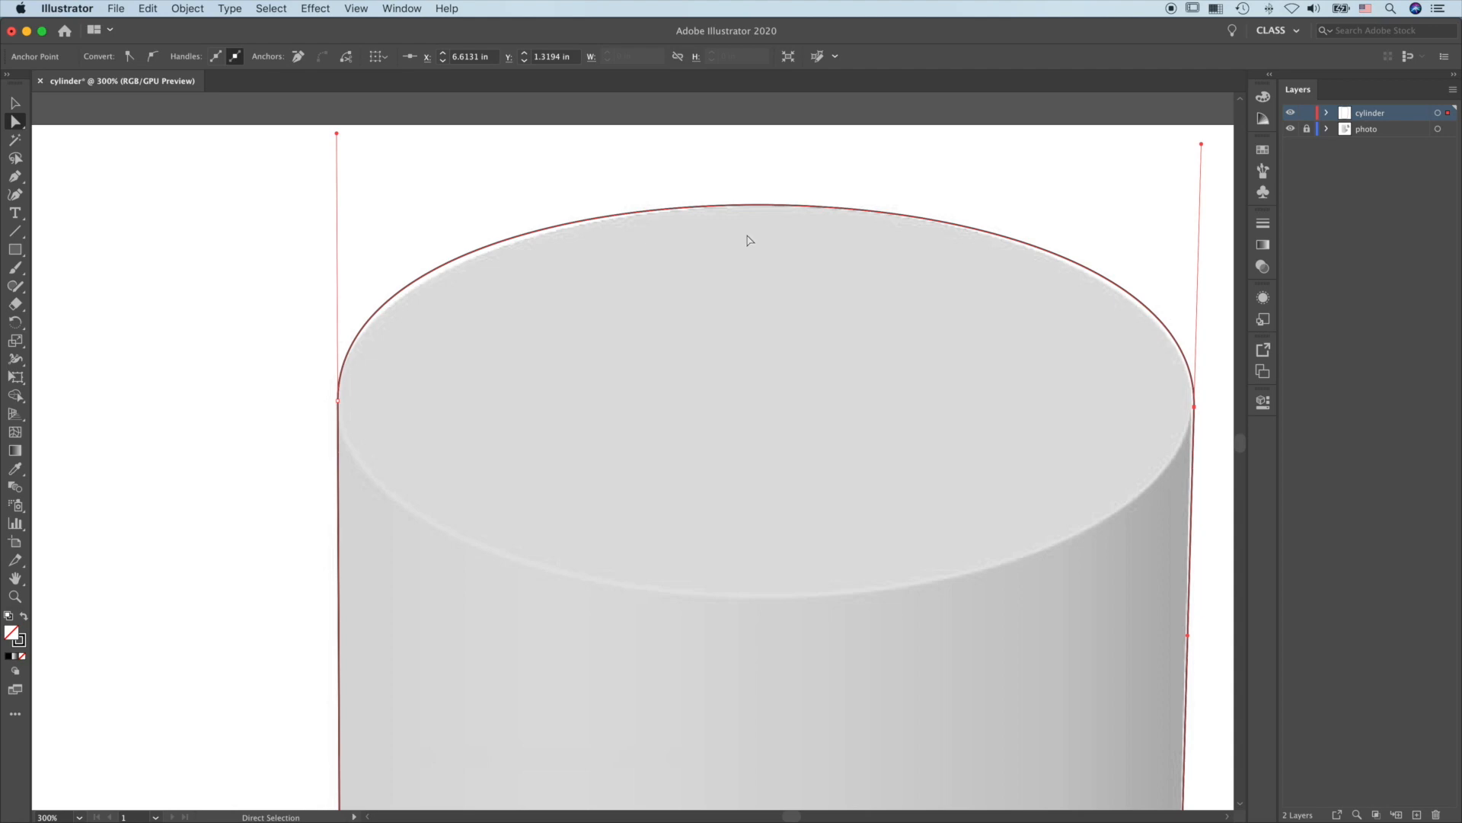
drag(339, 404, 340, 407)
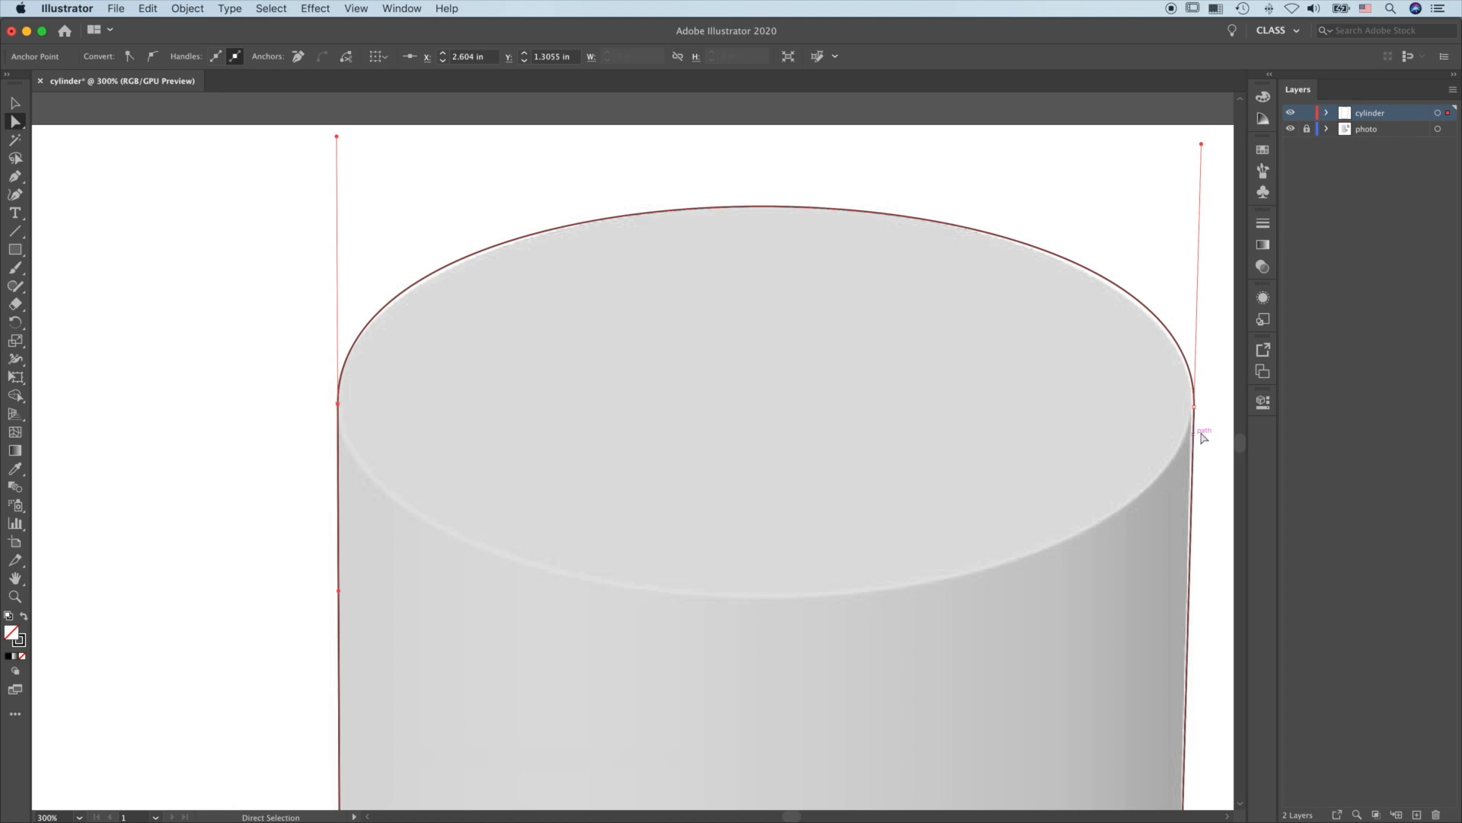
drag(1195, 407, 1195, 411)
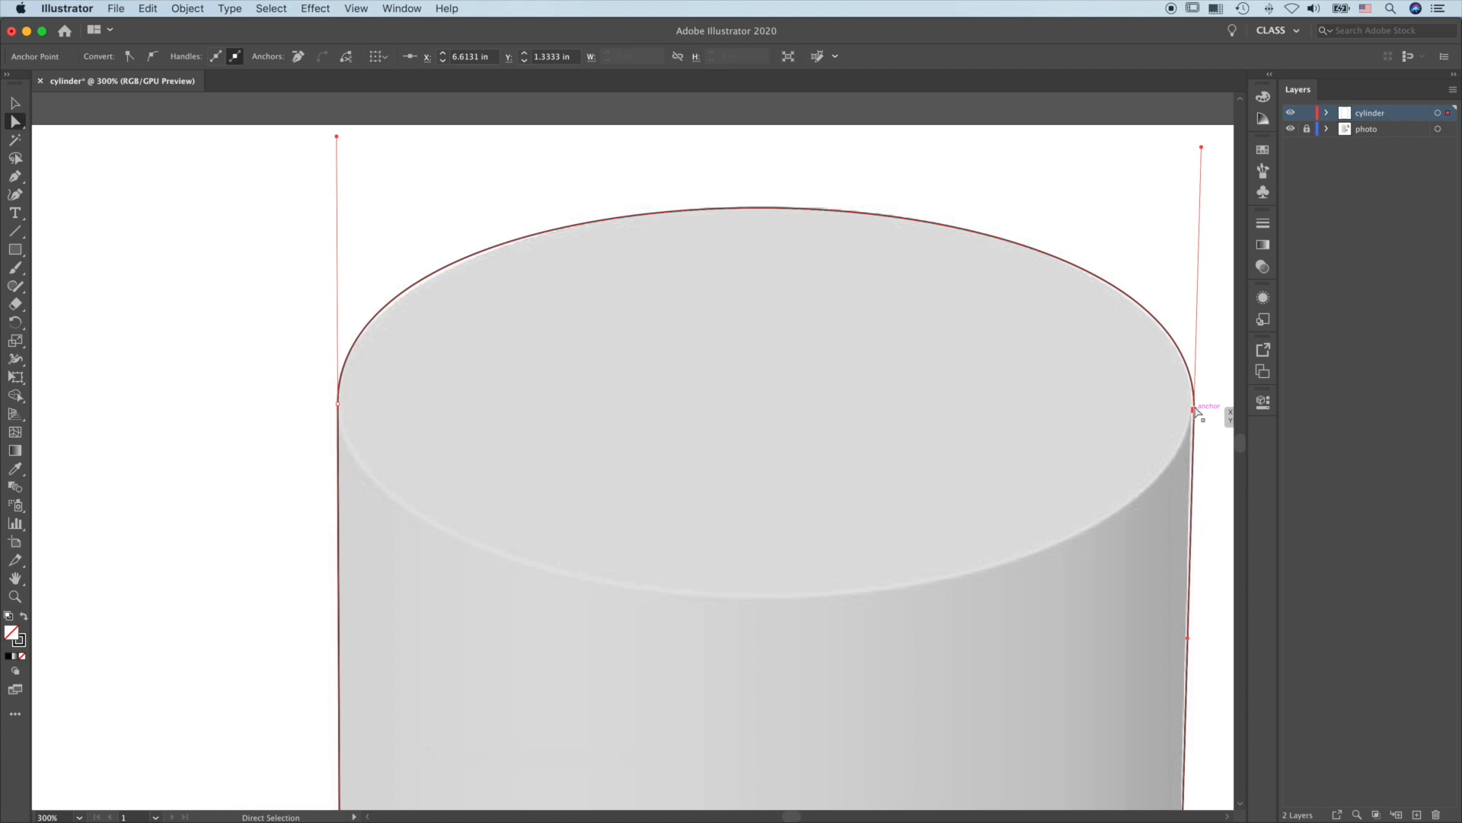
Move the lower-left anchor onto the cylinder's left edge, lengthen the lower-right handle, and shorten the lower-left handle to about equal length.
drag(995, 598, 876, 154)
drag(922, 645, 925, 172)
drag(919, 574, 982, 199)
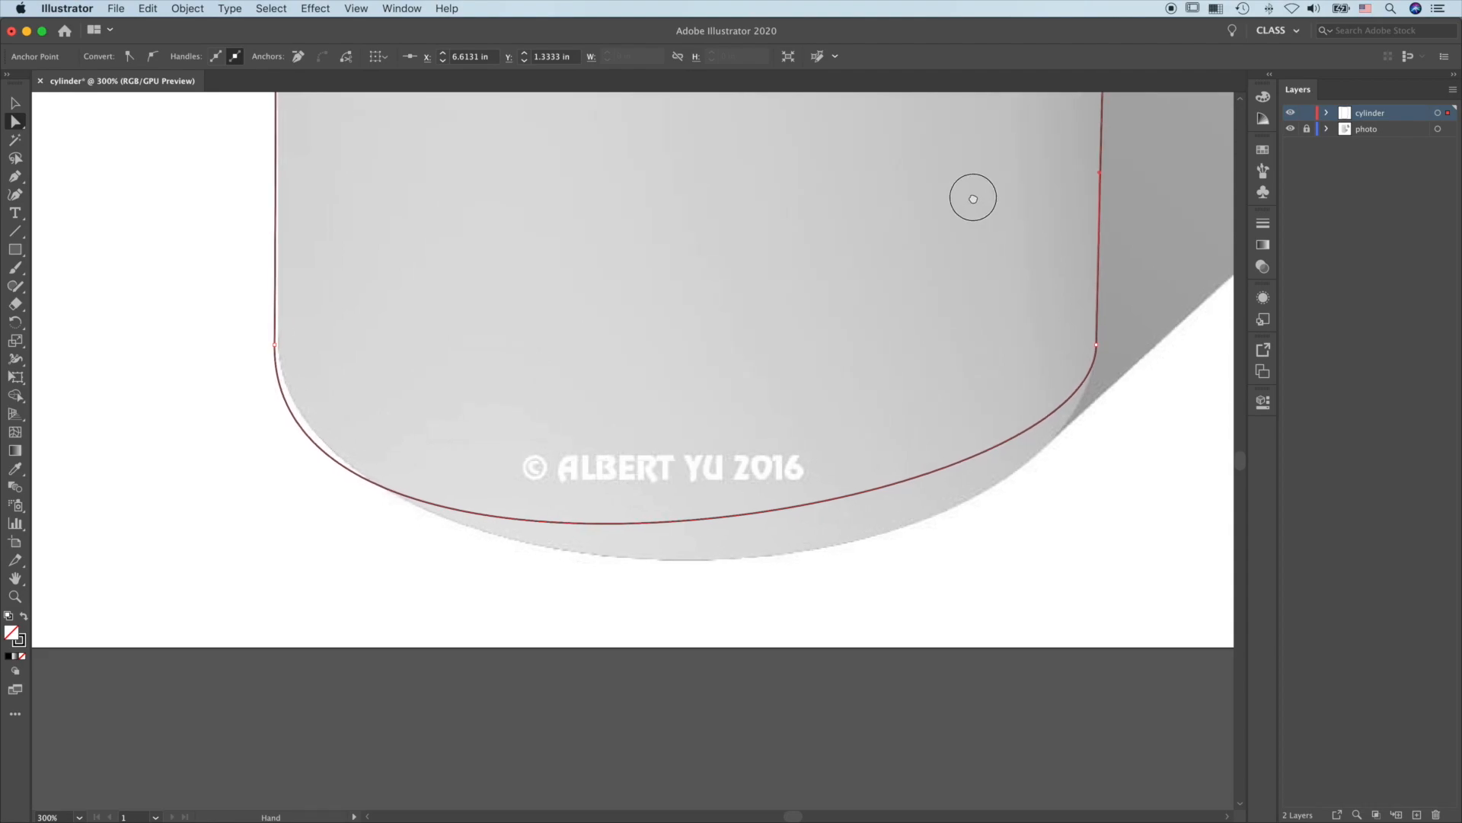
click(275, 345)
drag(275, 347, 276, 347)
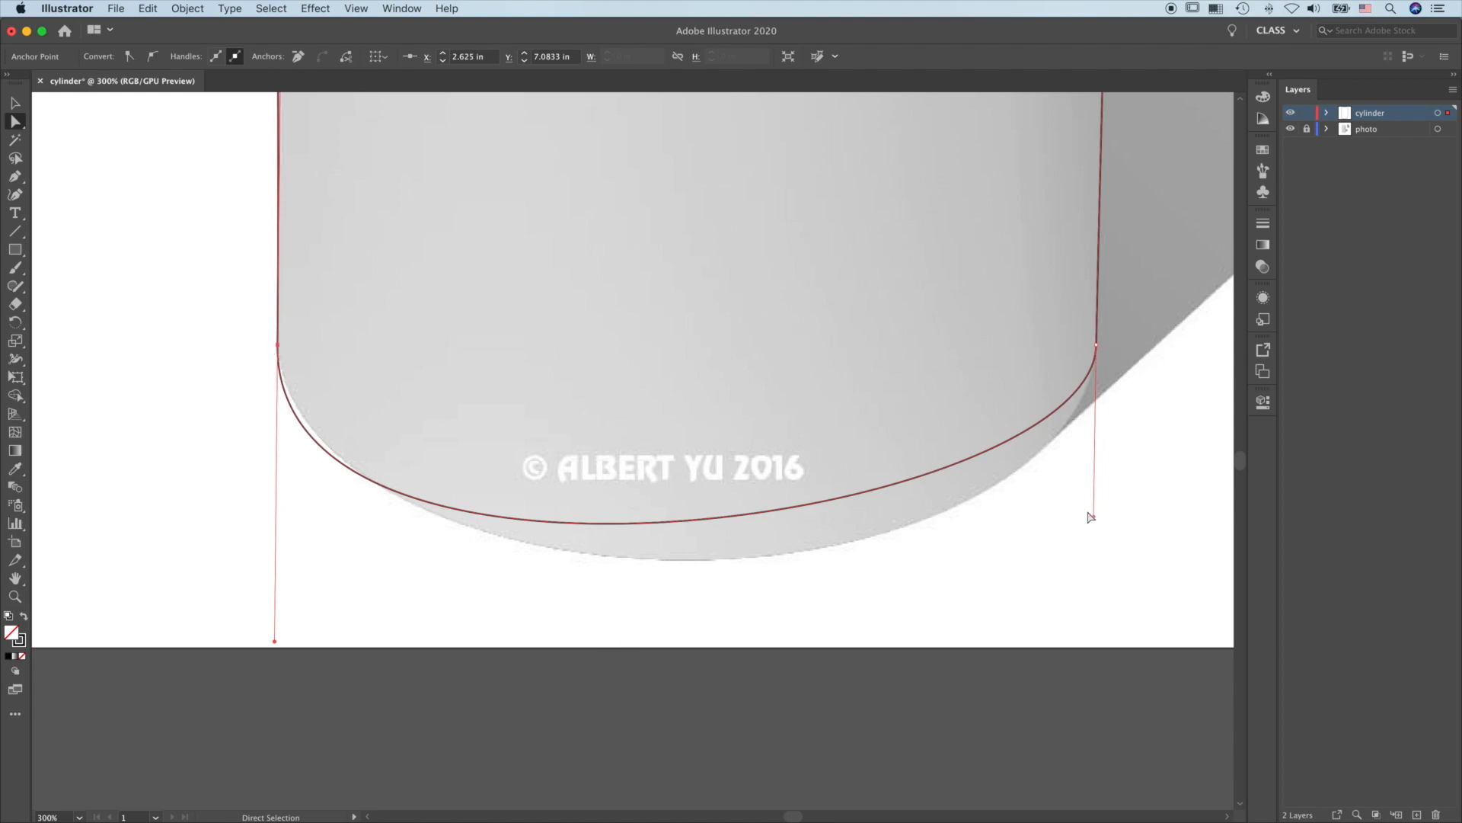
drag(1094, 518, 1093, 613)
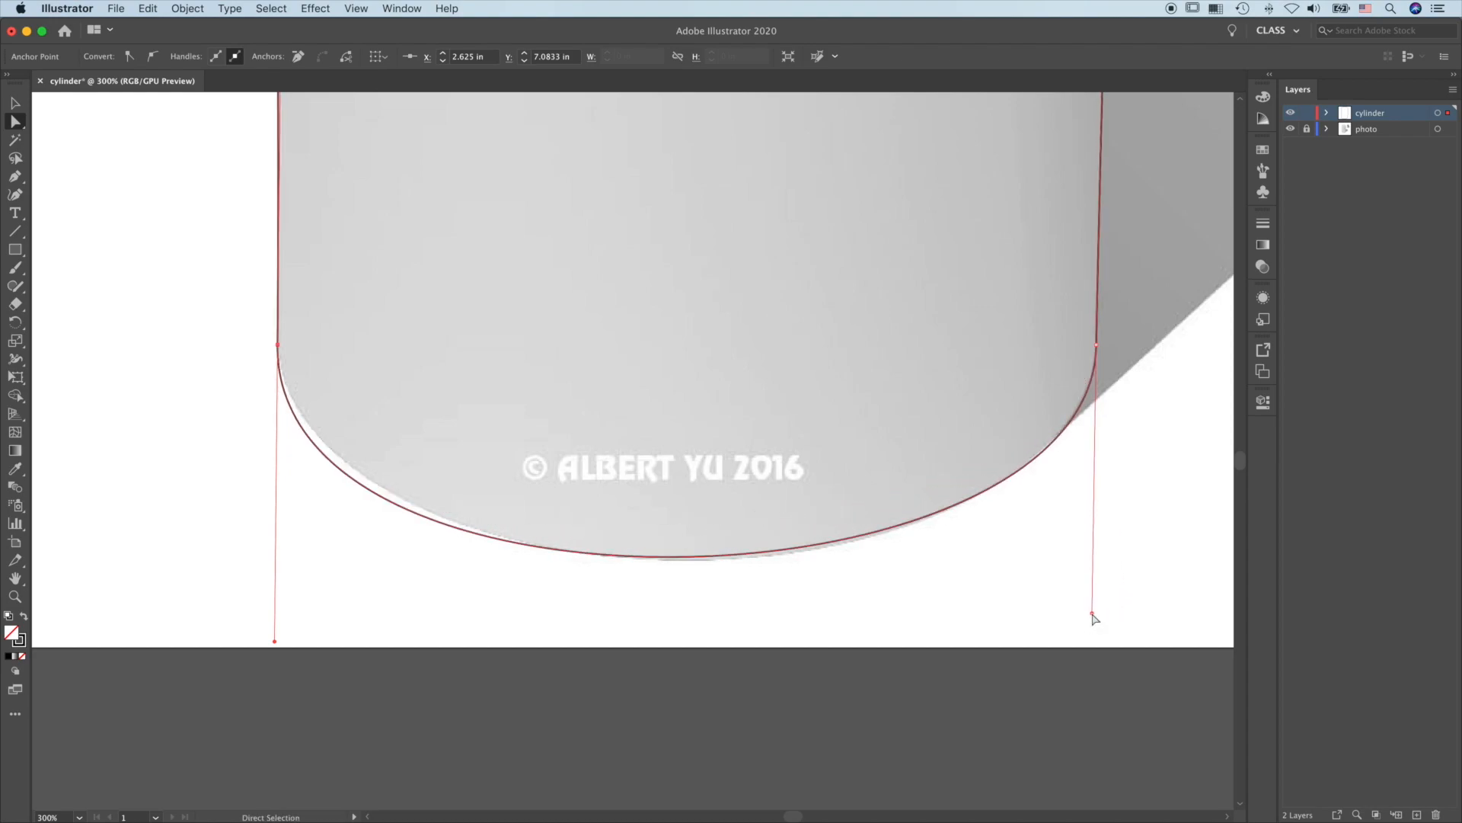
drag(274, 642, 277, 609)
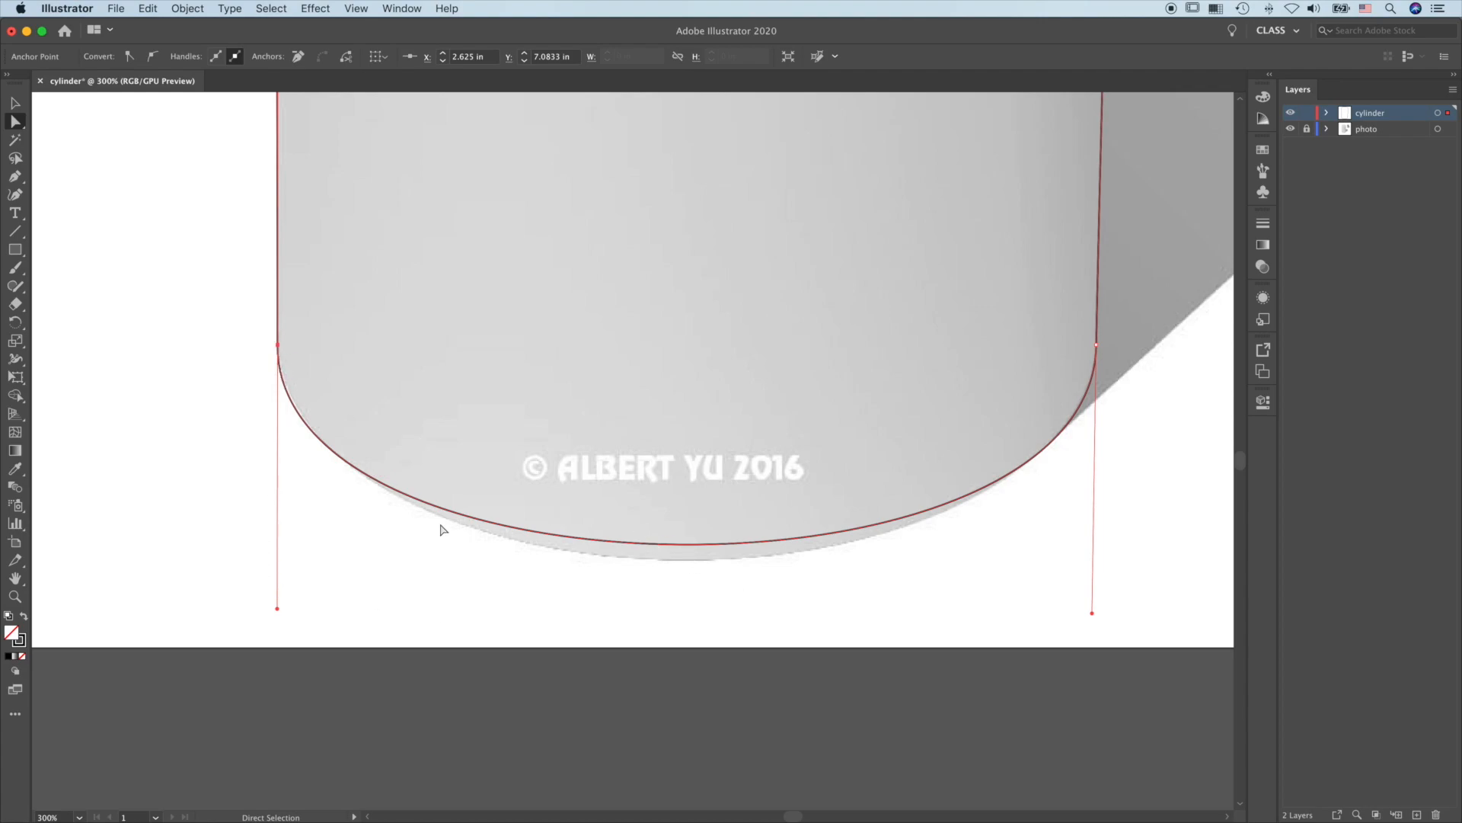
Add an anchor point at the middle of the outline's bottom curve and nudge it down to the cylinder's base, at about Y 8.09 in.
key(plus)
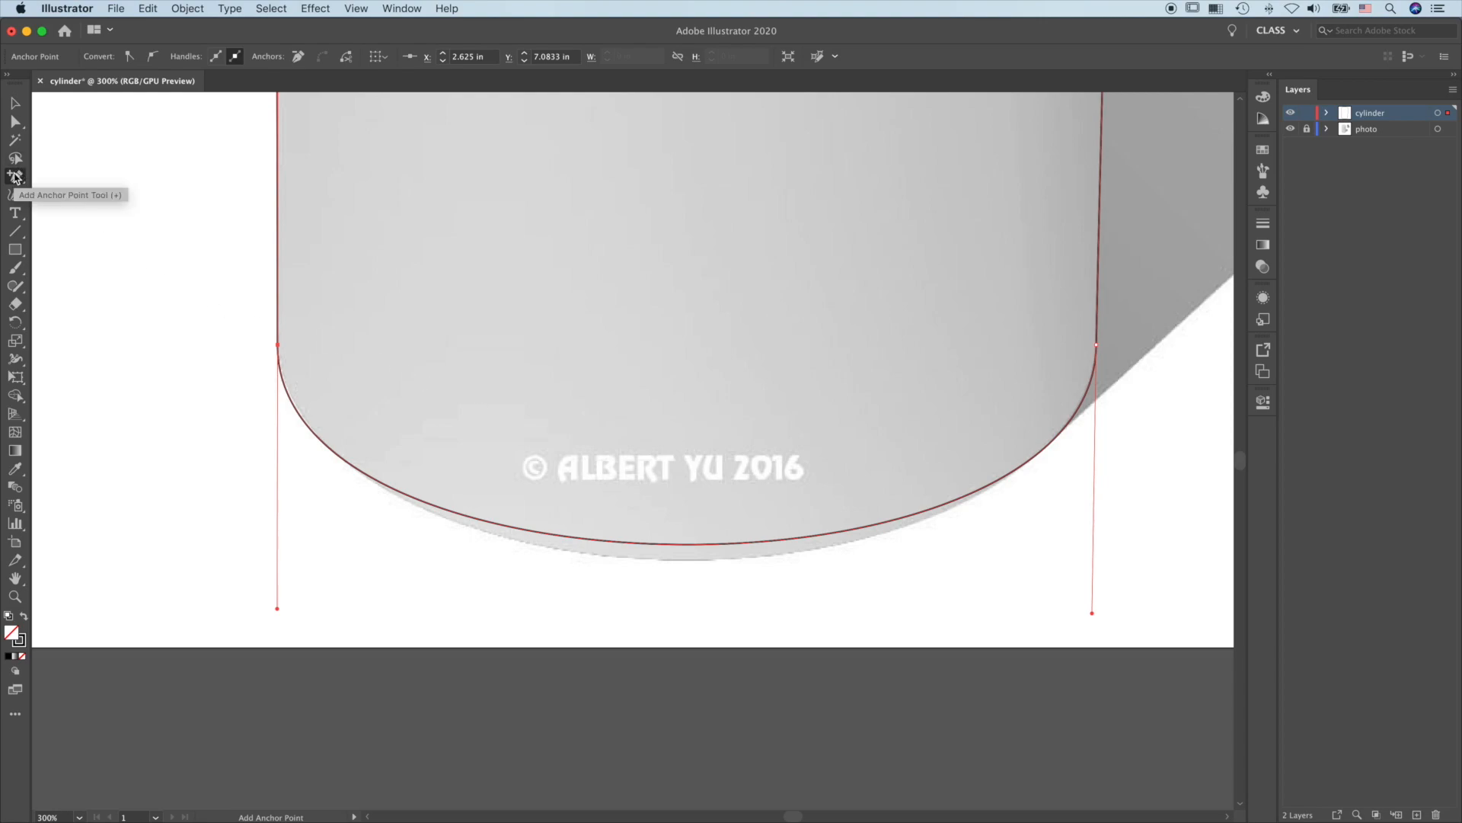
click(702, 544)
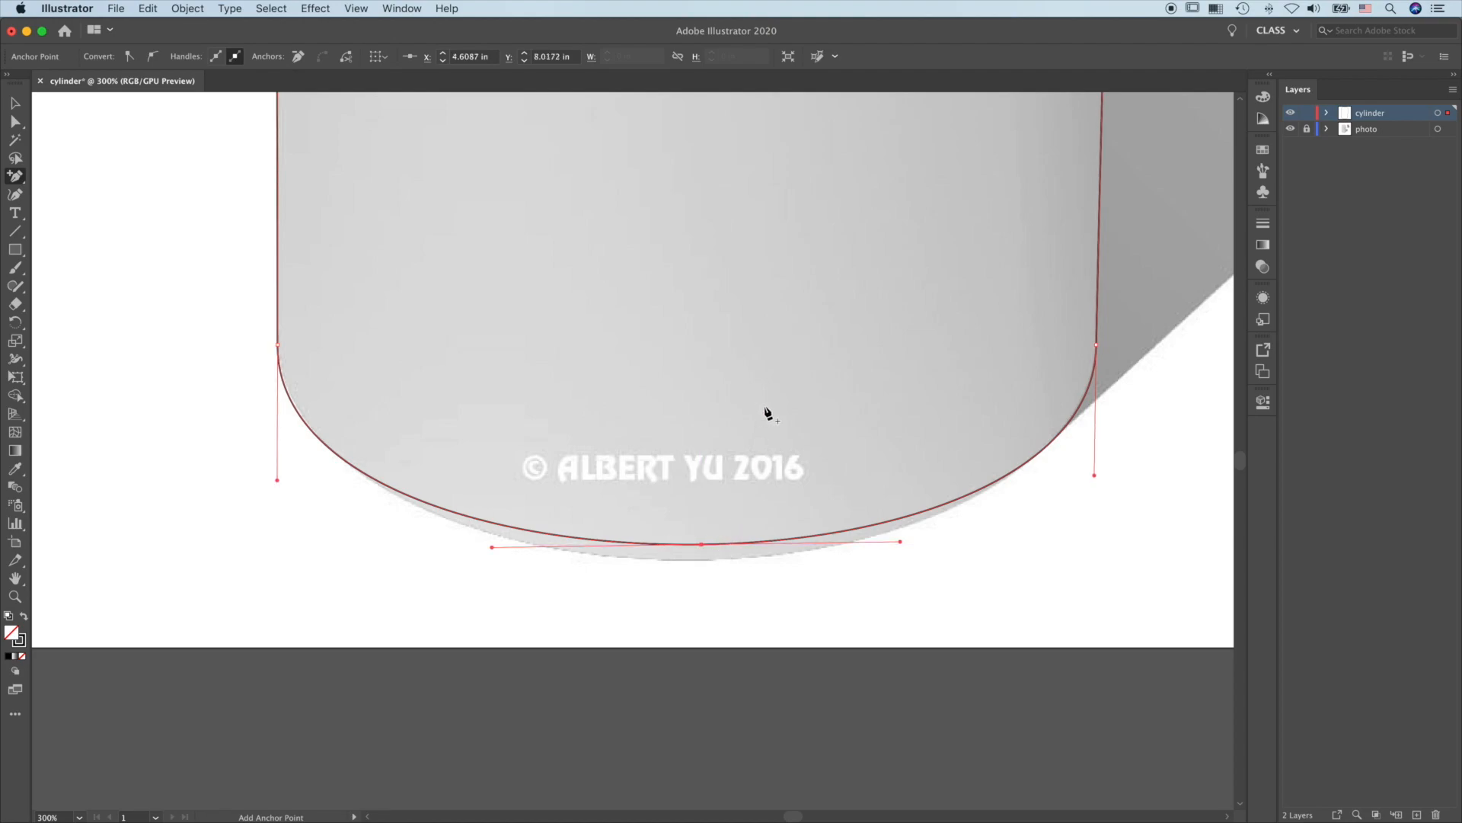
key(Down)
key(Down)
key(Down)
key(Down)
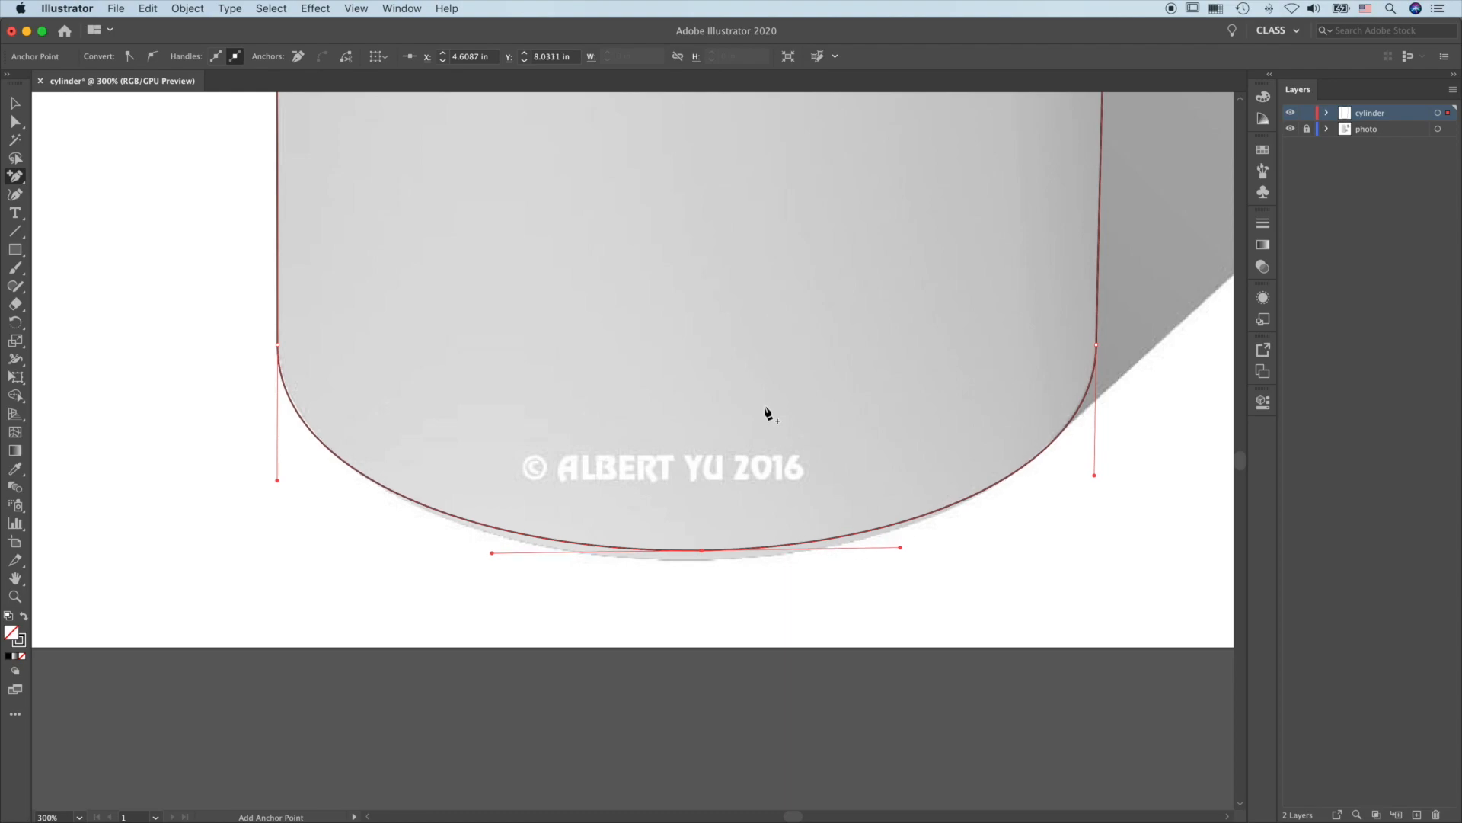
key(Down)
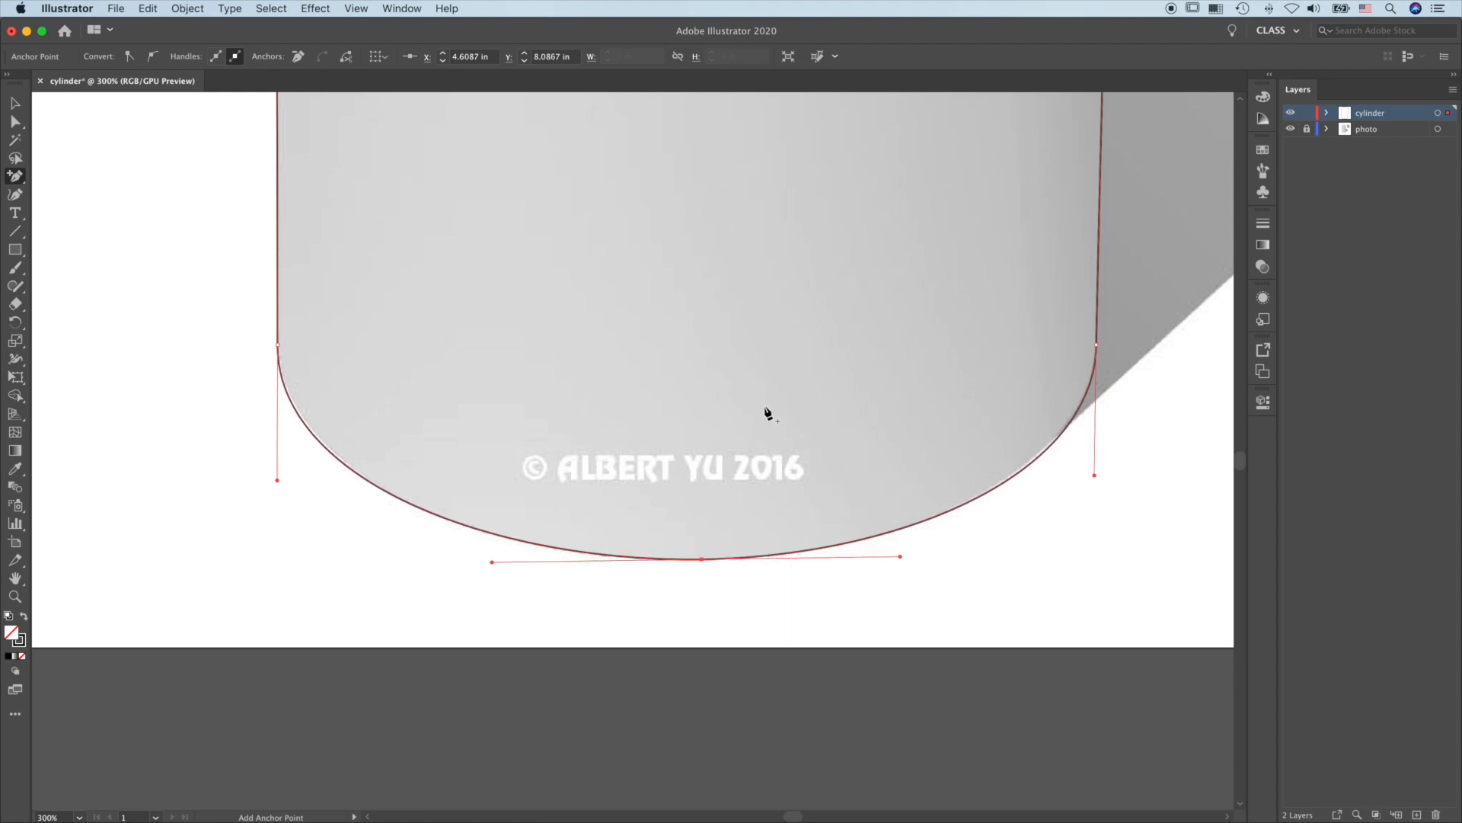
key(Down)
key(super)
key(super+0)
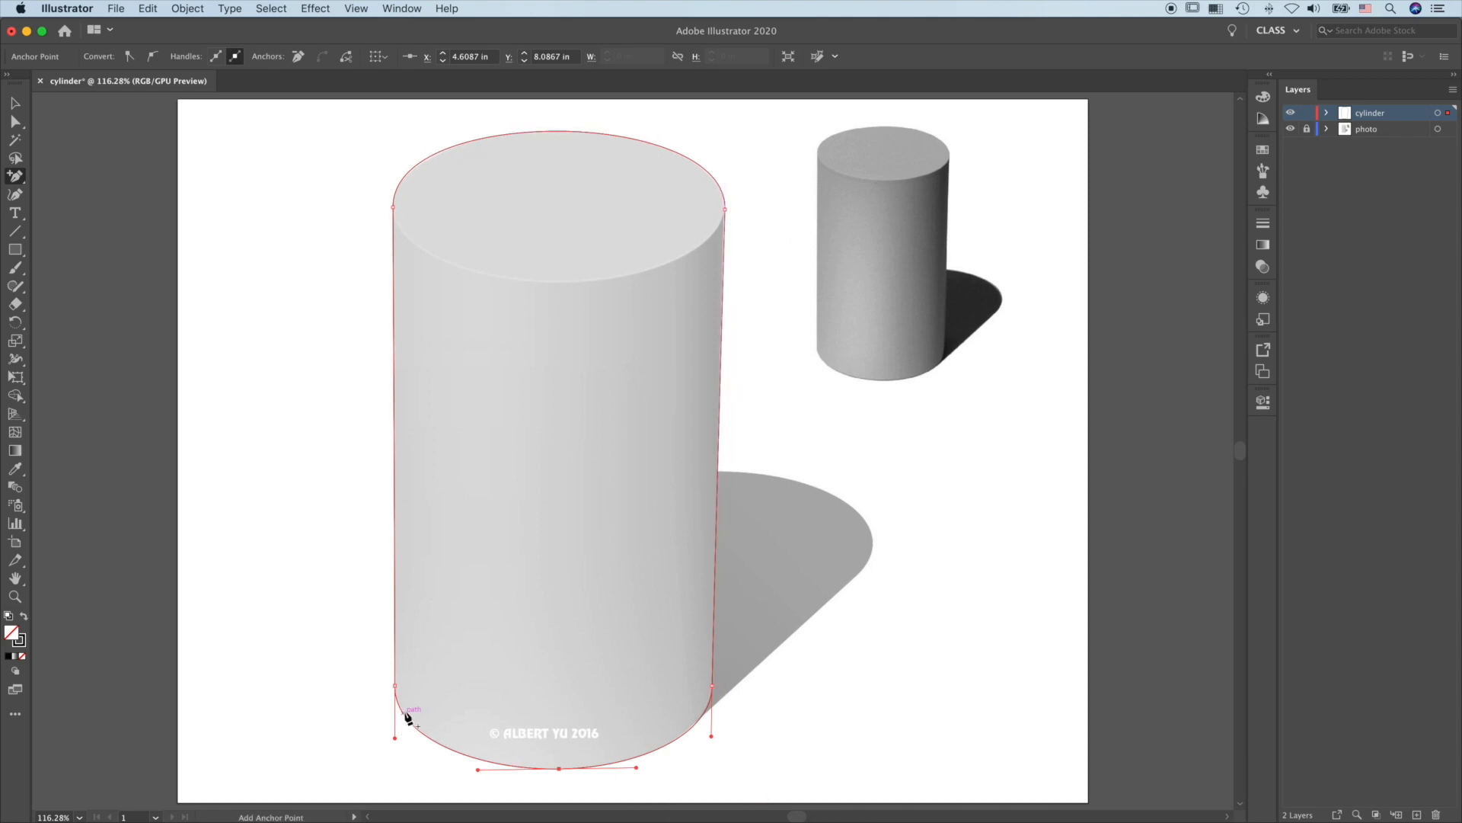
Rename the outline path in the cylinder layer as body and duplicate it.
click(1326, 114)
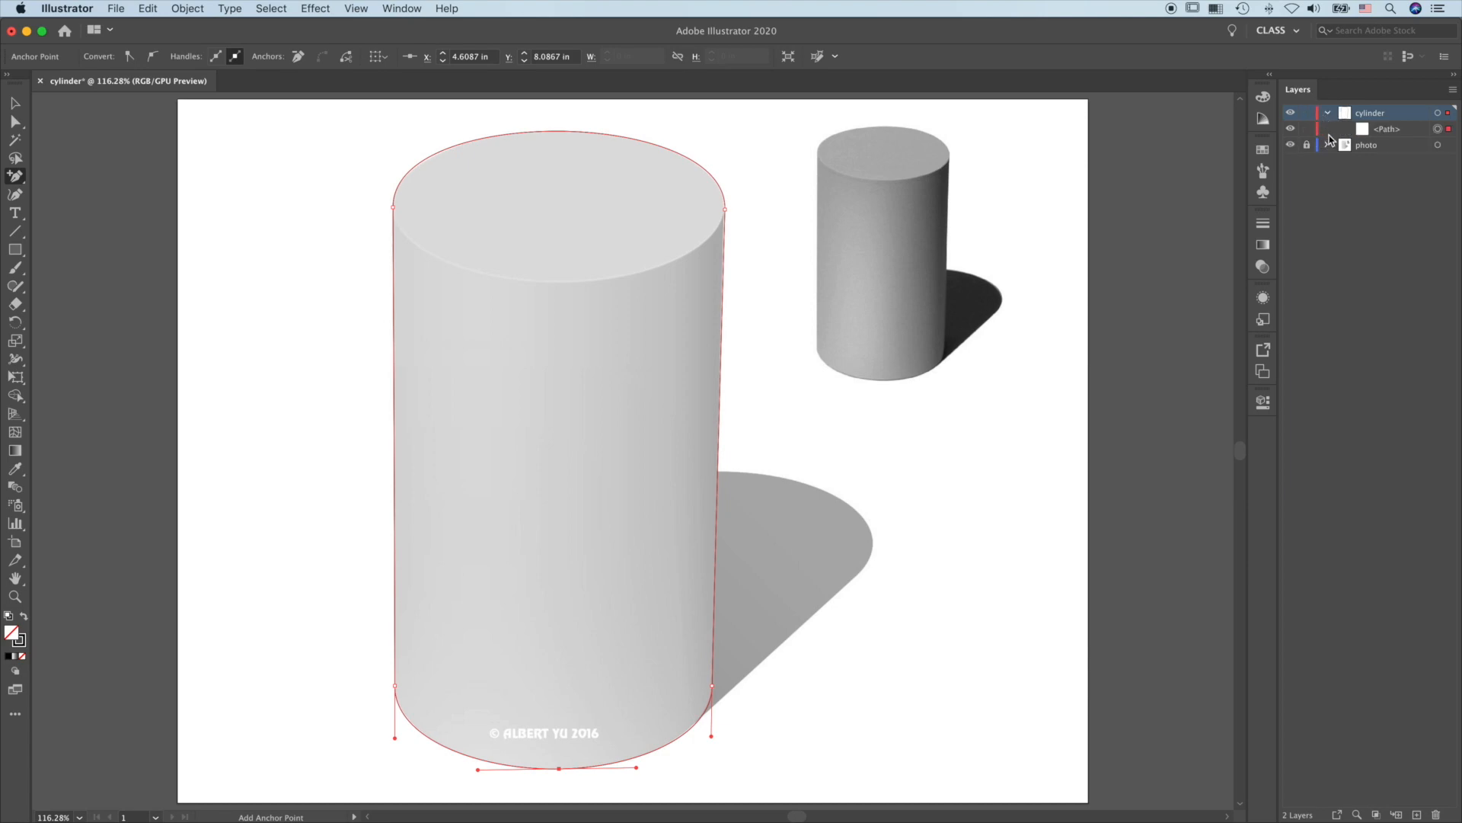
double_click(1389, 128)
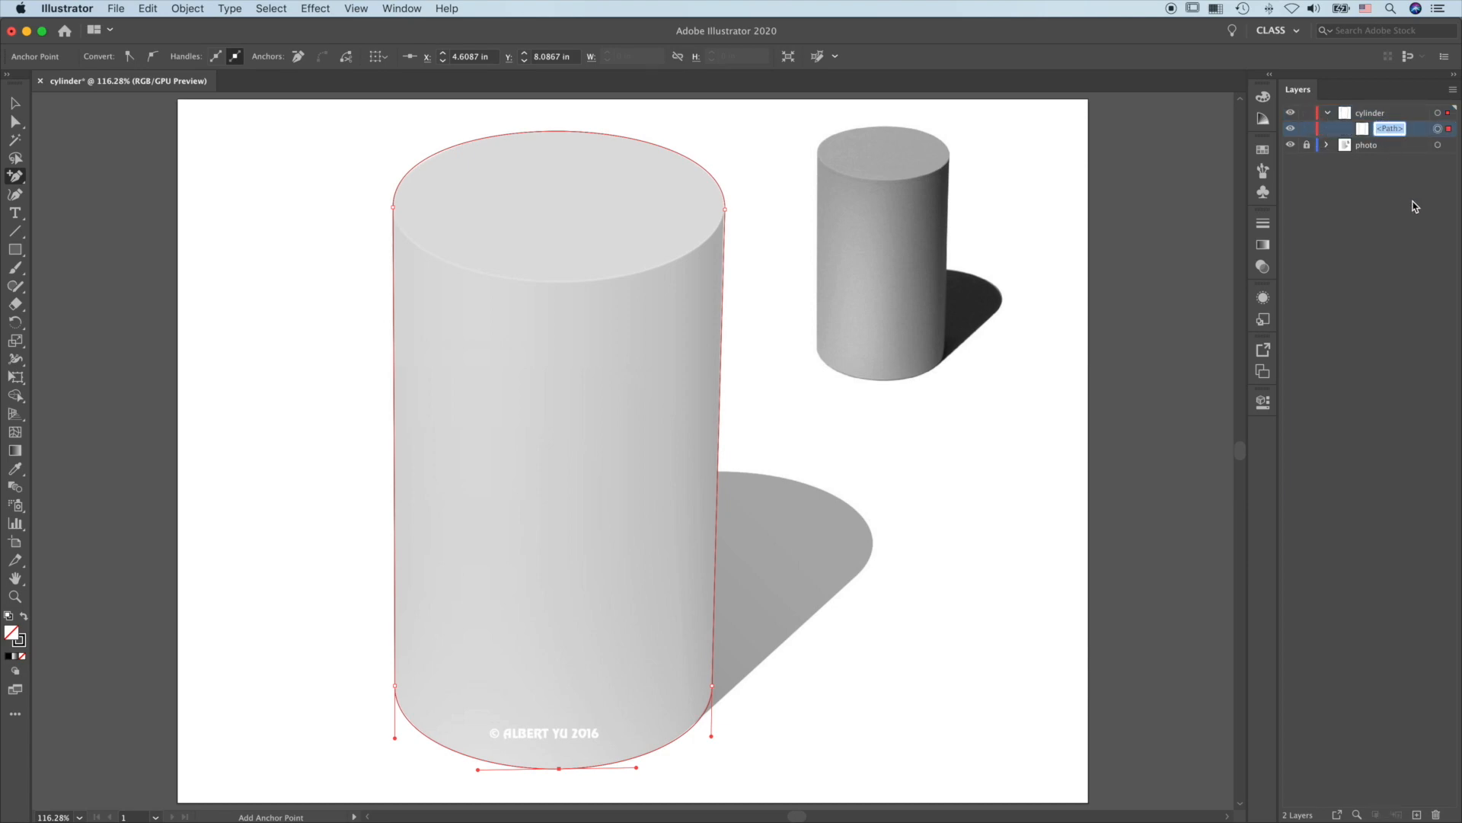
text(body)
key(Return)
drag(1409, 129, 1418, 813)
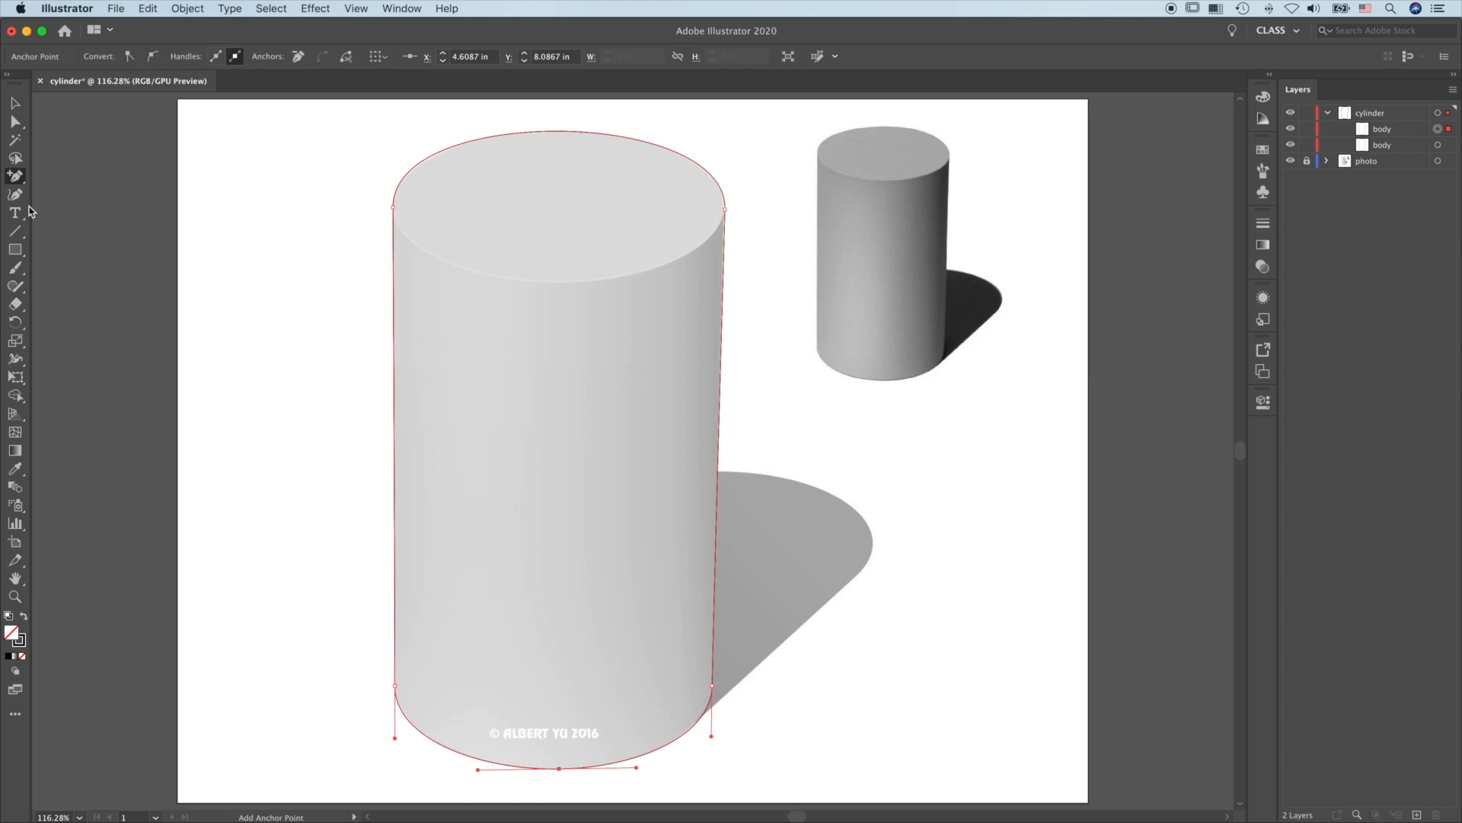
Draw an ellipse about 4.01 by 1.83 in over the cylinder's top face, starting at the outline's upper-left extents.
key(l)
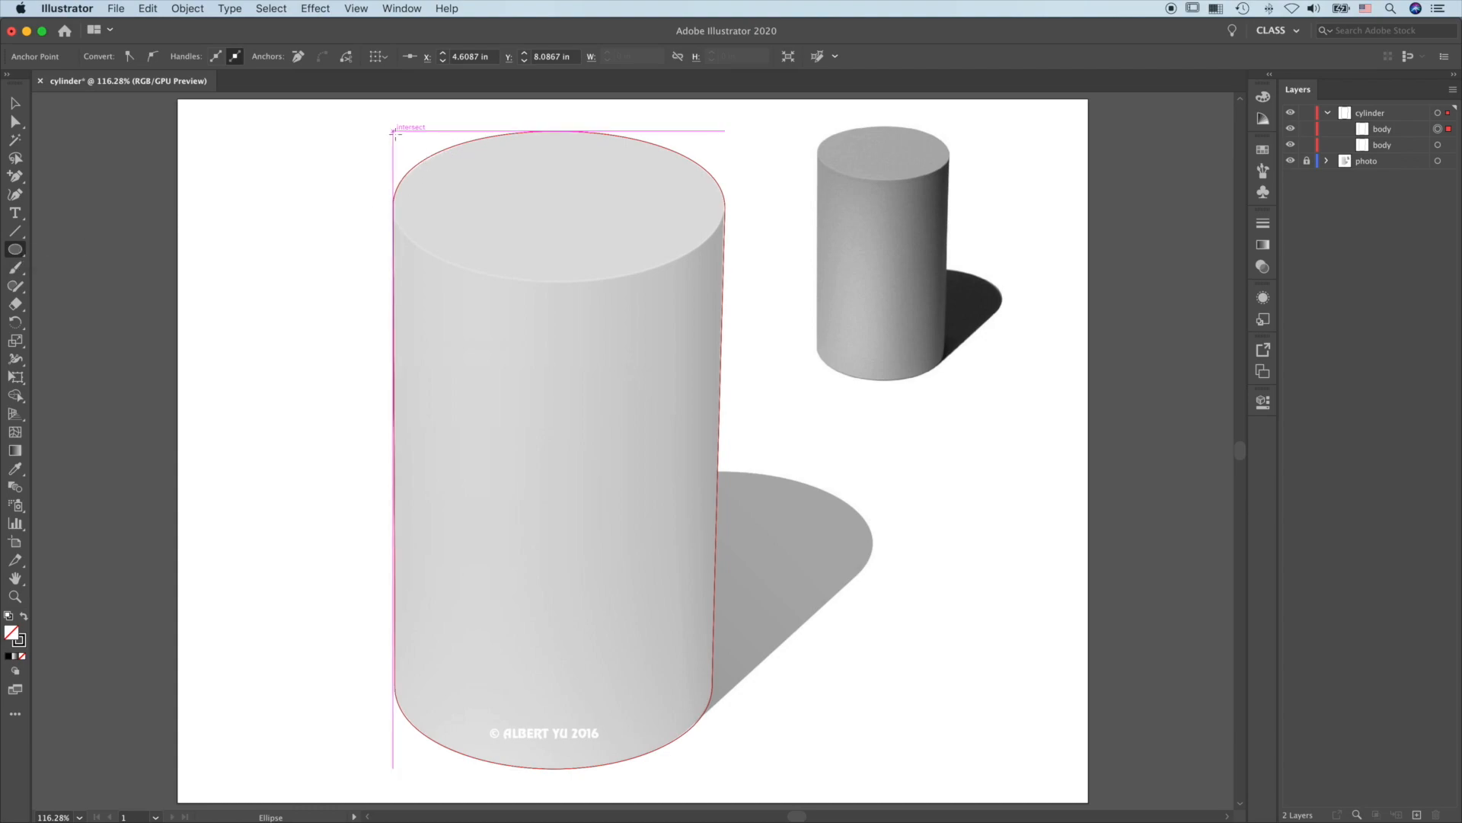
mouse_move(394, 132)
mouse_down()
mouse_move(418, 180)
mouse_move(725, 282)
mouse_up()
key(super)
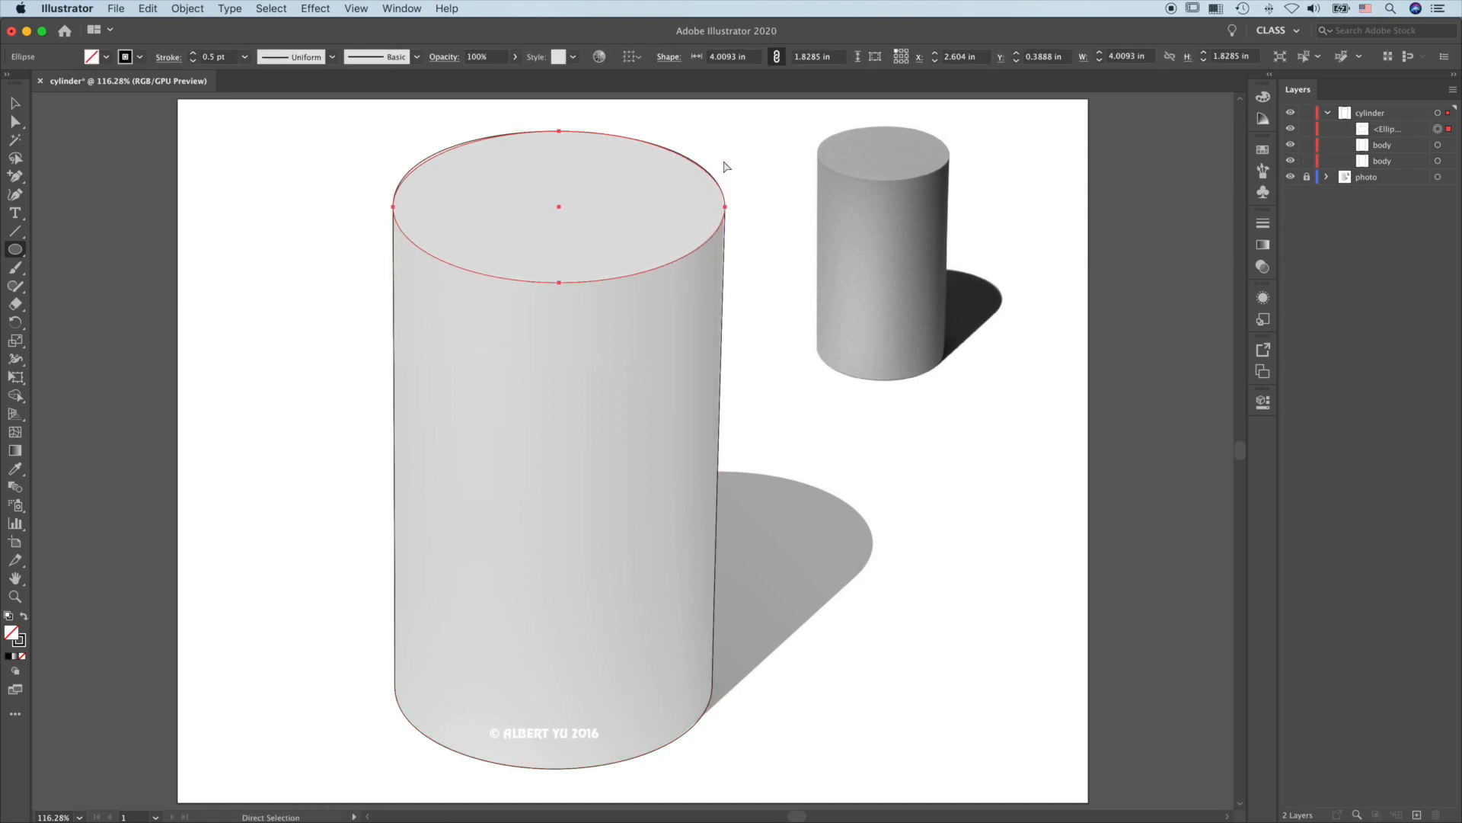
Stretch the ellipse's upper edge beyond the outline's rim, to a height of about 1.88 in, keeping its lower edge in place.
key(super+equal)
key(super+equal)
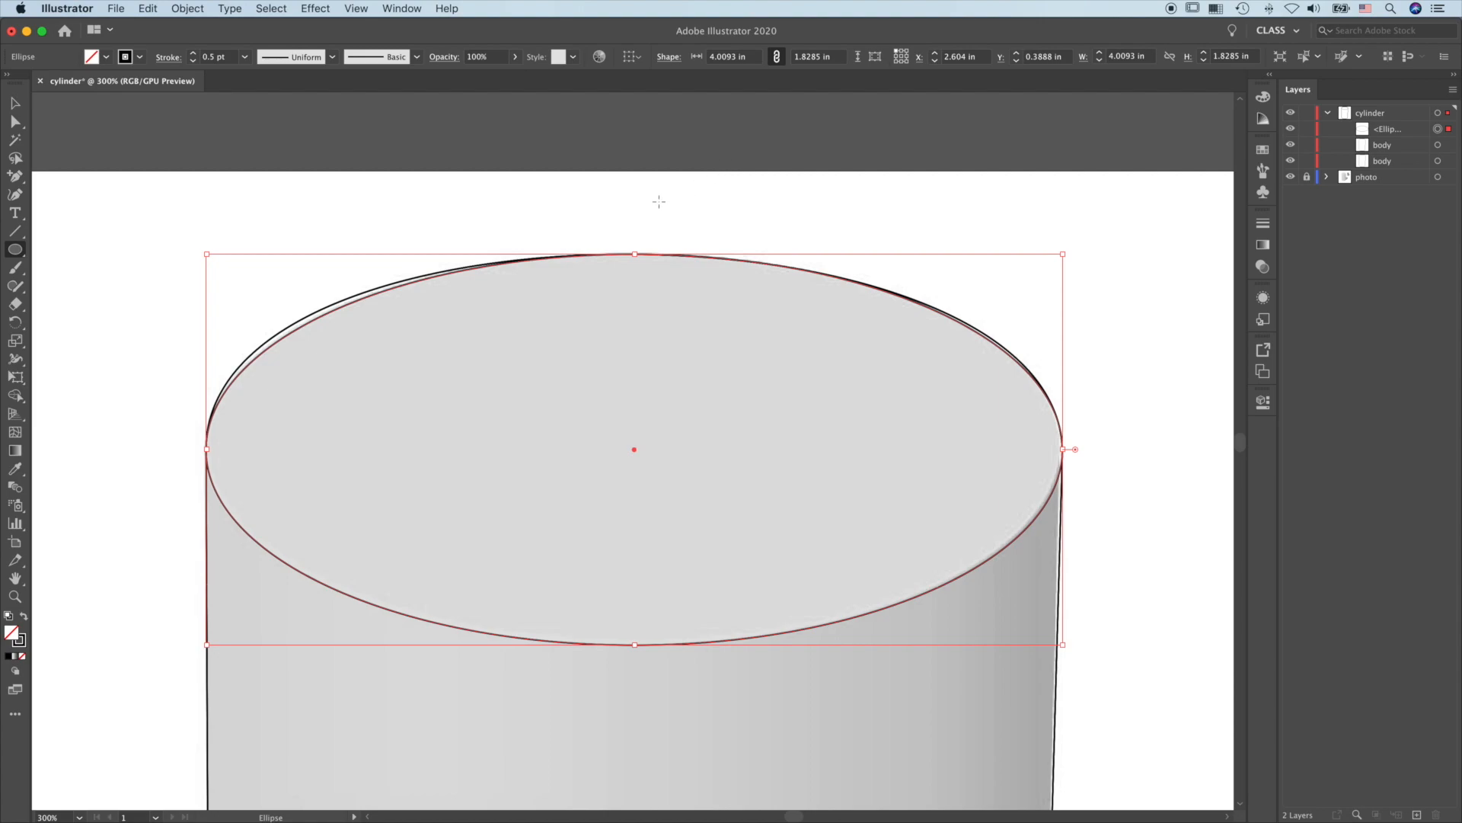
click(636, 253)
drag(636, 254, 636, 243)
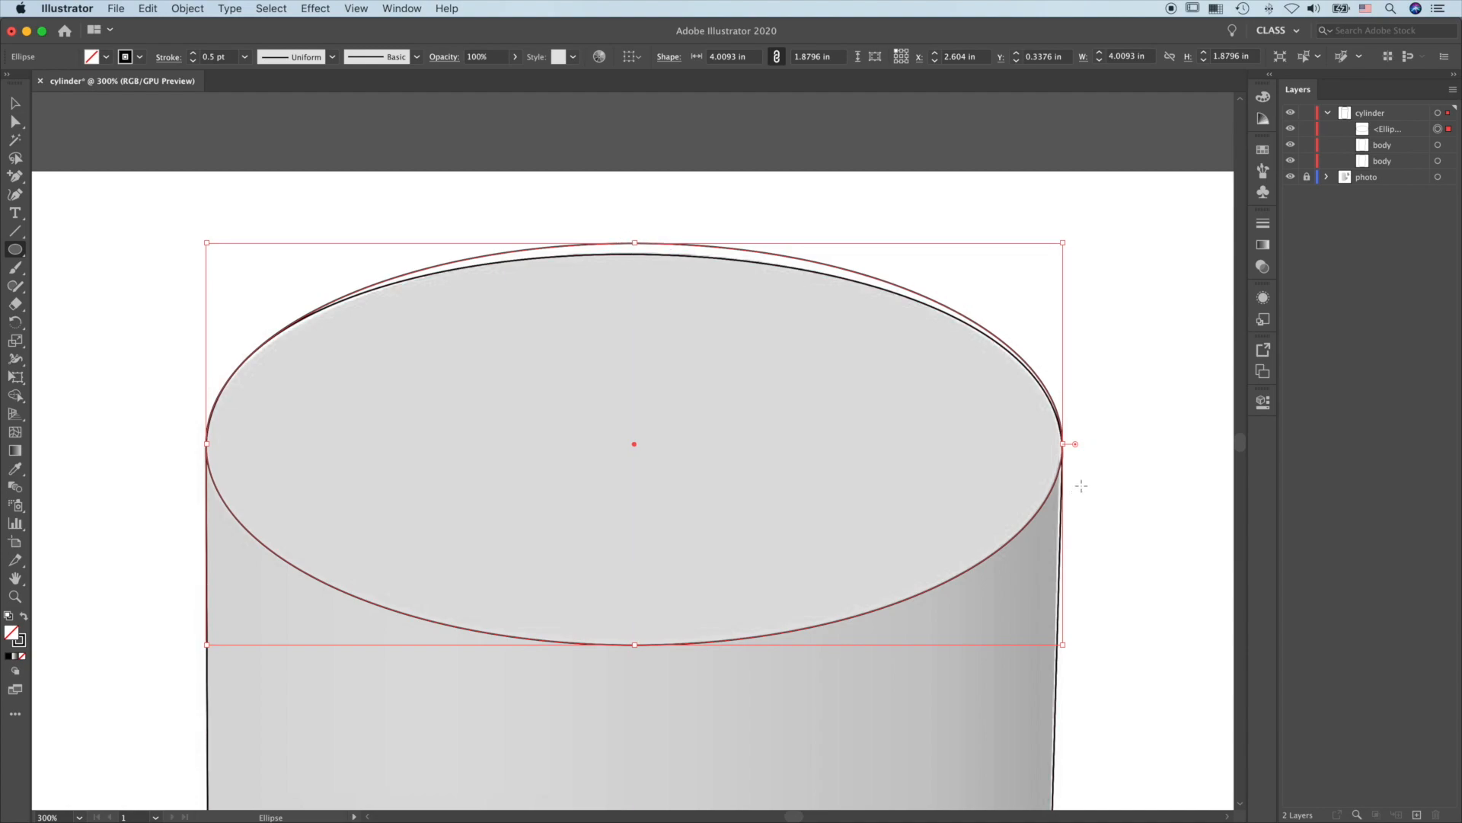
key(super+0)
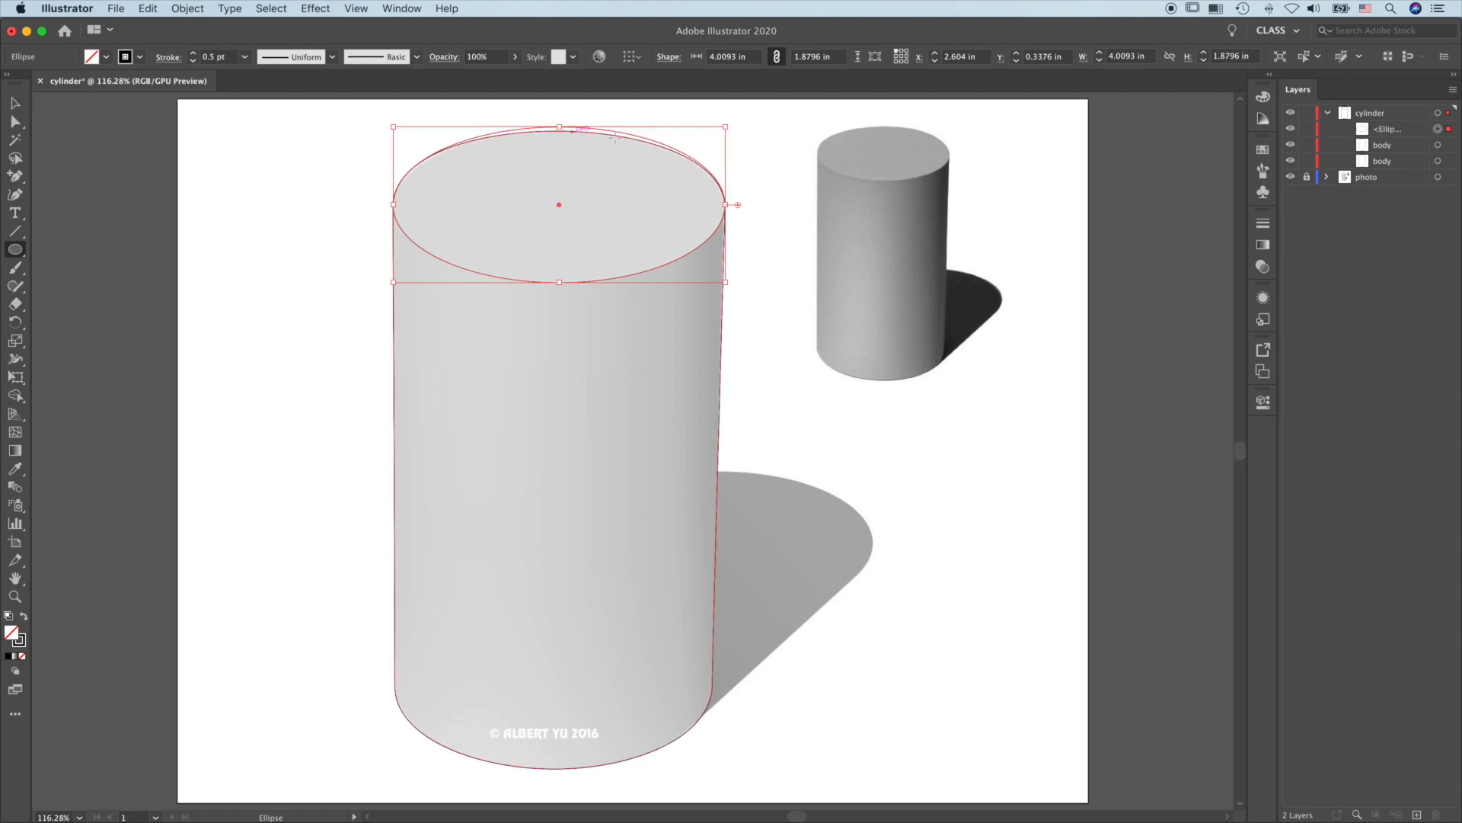
Move the ellipse between the two body paths in the stacking order and rename it top.
click(1424, 129)
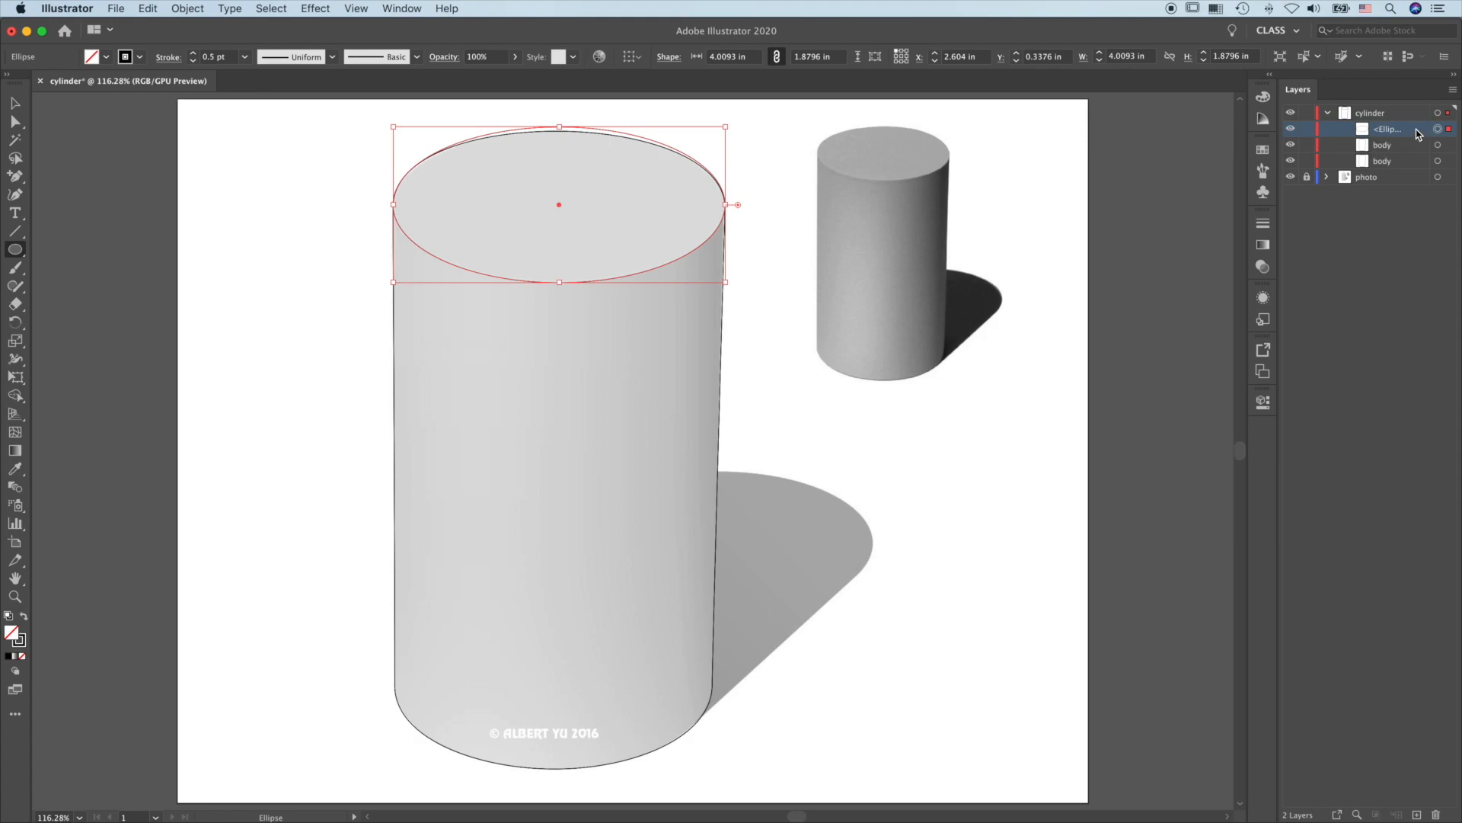
drag(1418, 134, 1413, 153)
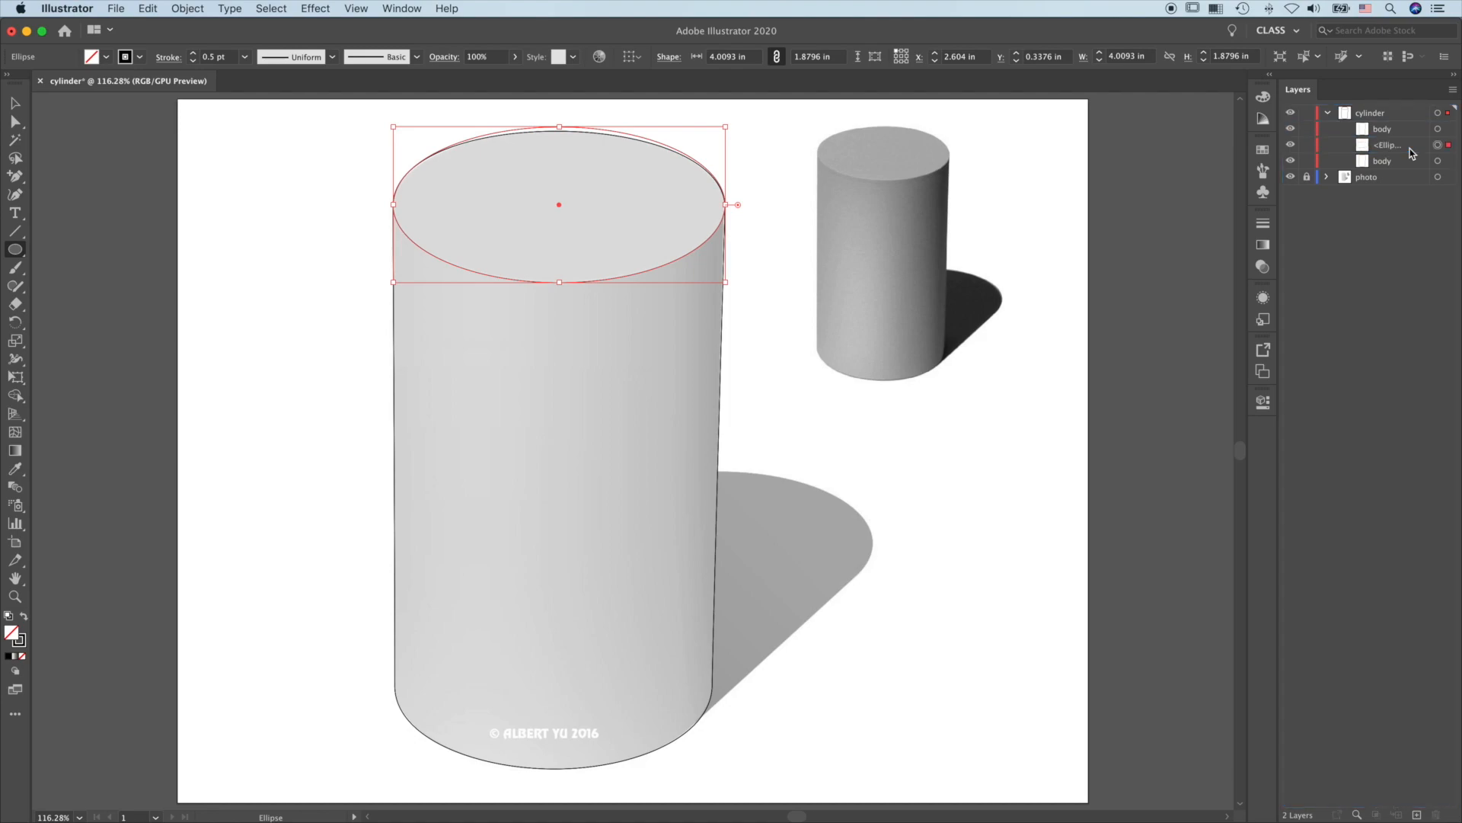
double_click(1390, 146)
text(top)
key(Return)
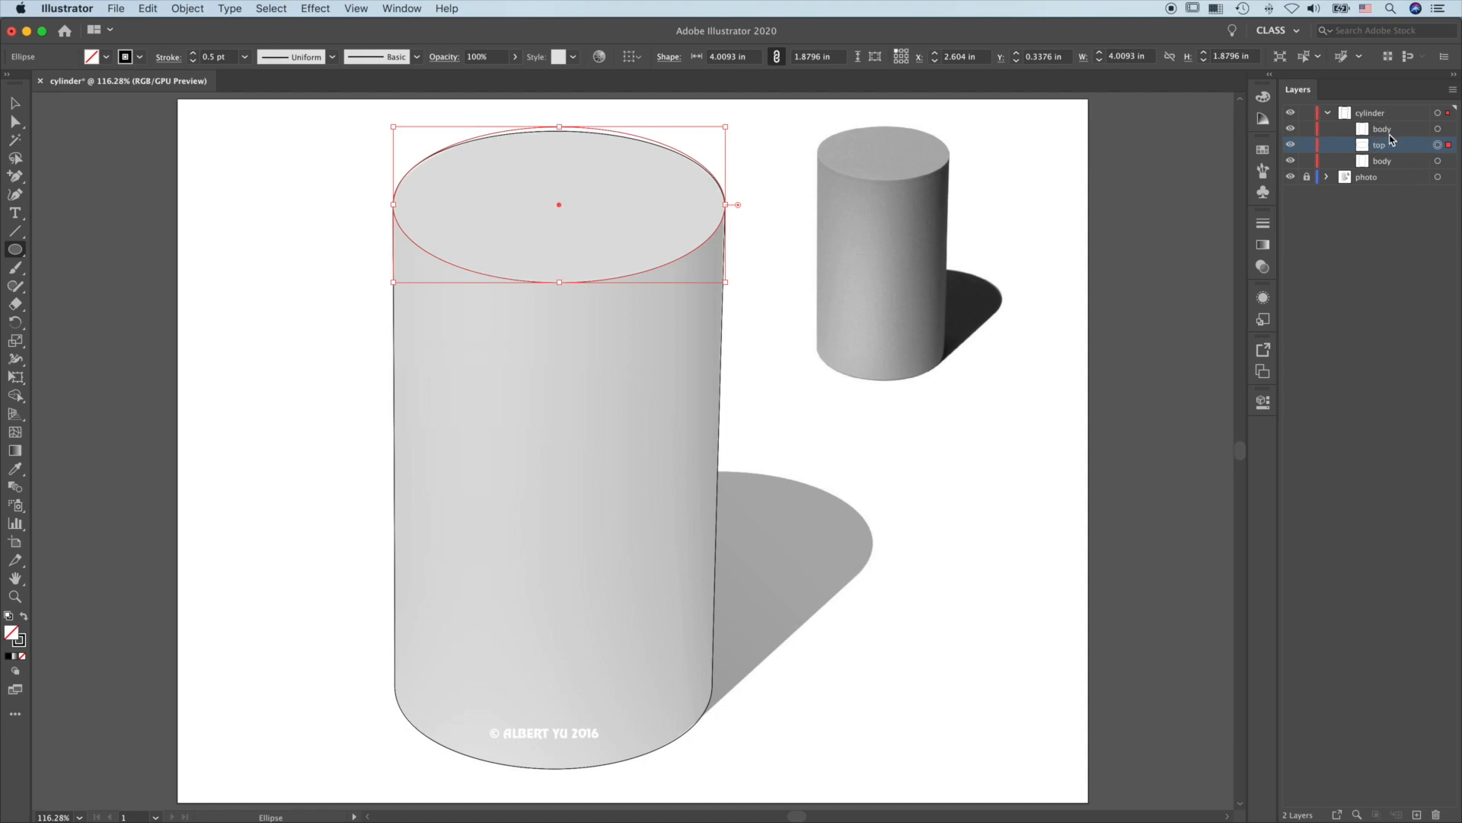
Make a clipping mask from all three paths in the cylinder layer, with the uppermost body path as the mask.
click(1448, 114)
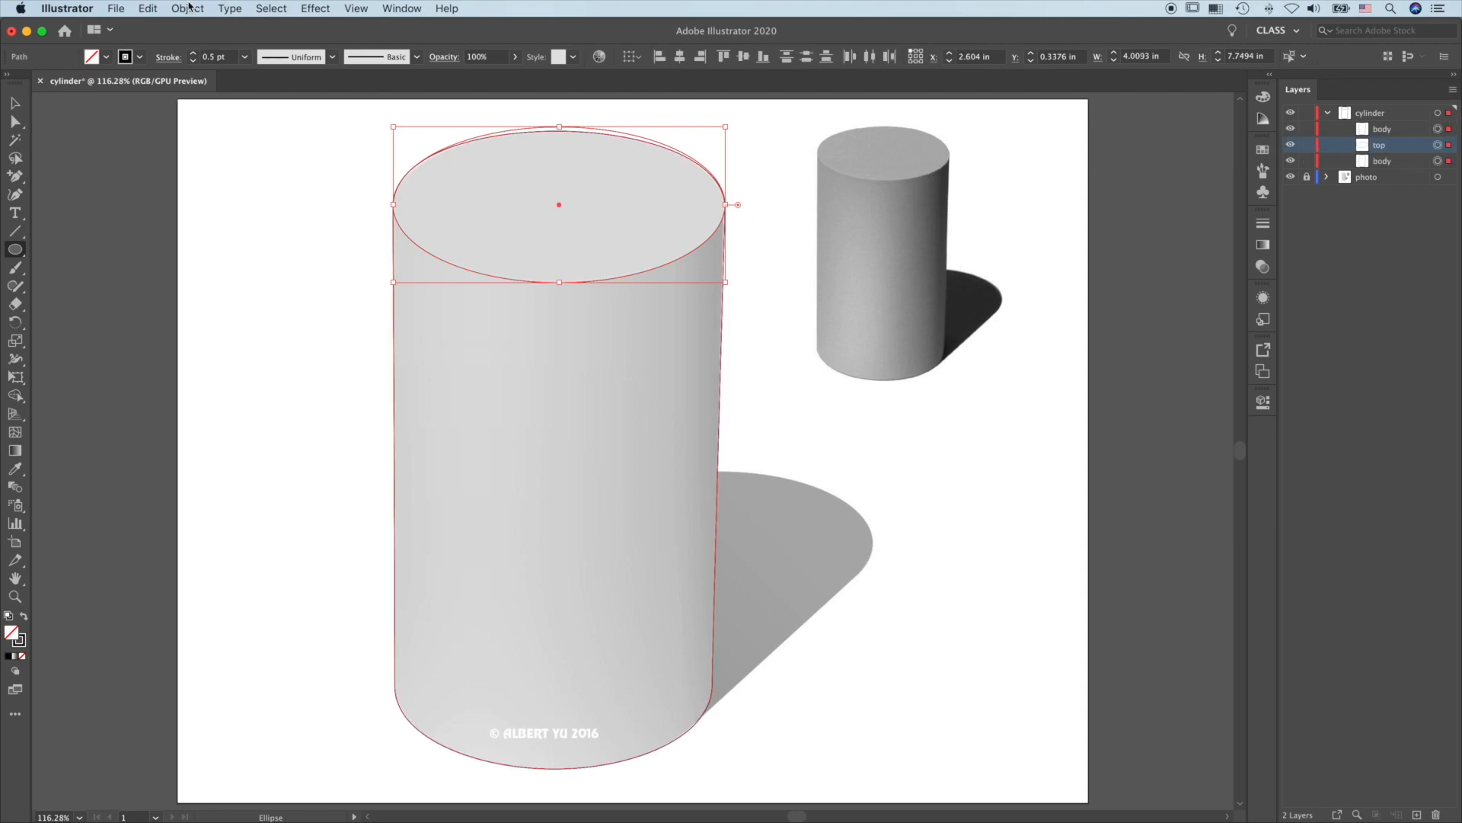
click(187, 8)
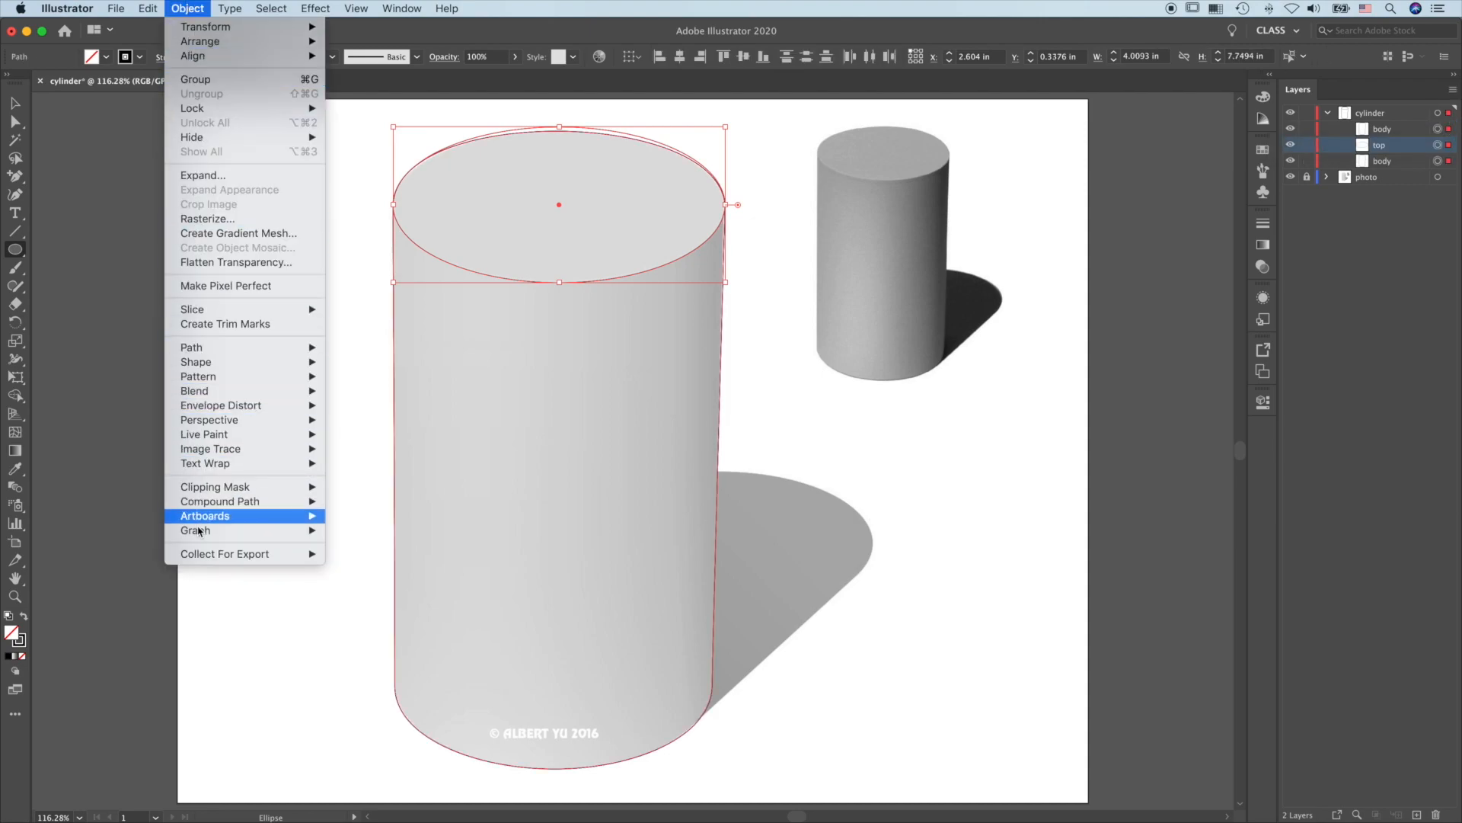
mouse_move(217, 490)
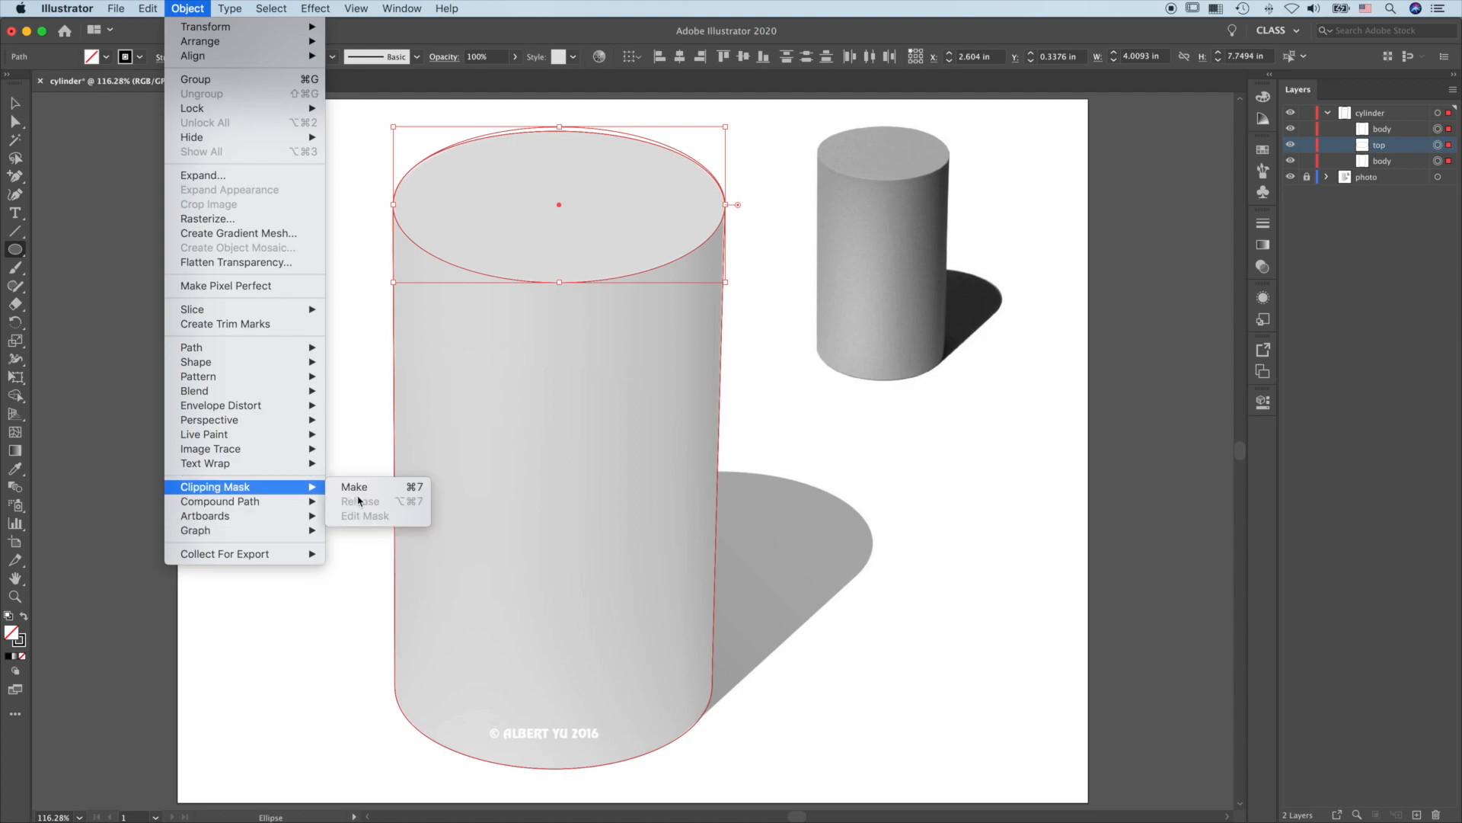
click(354, 492)
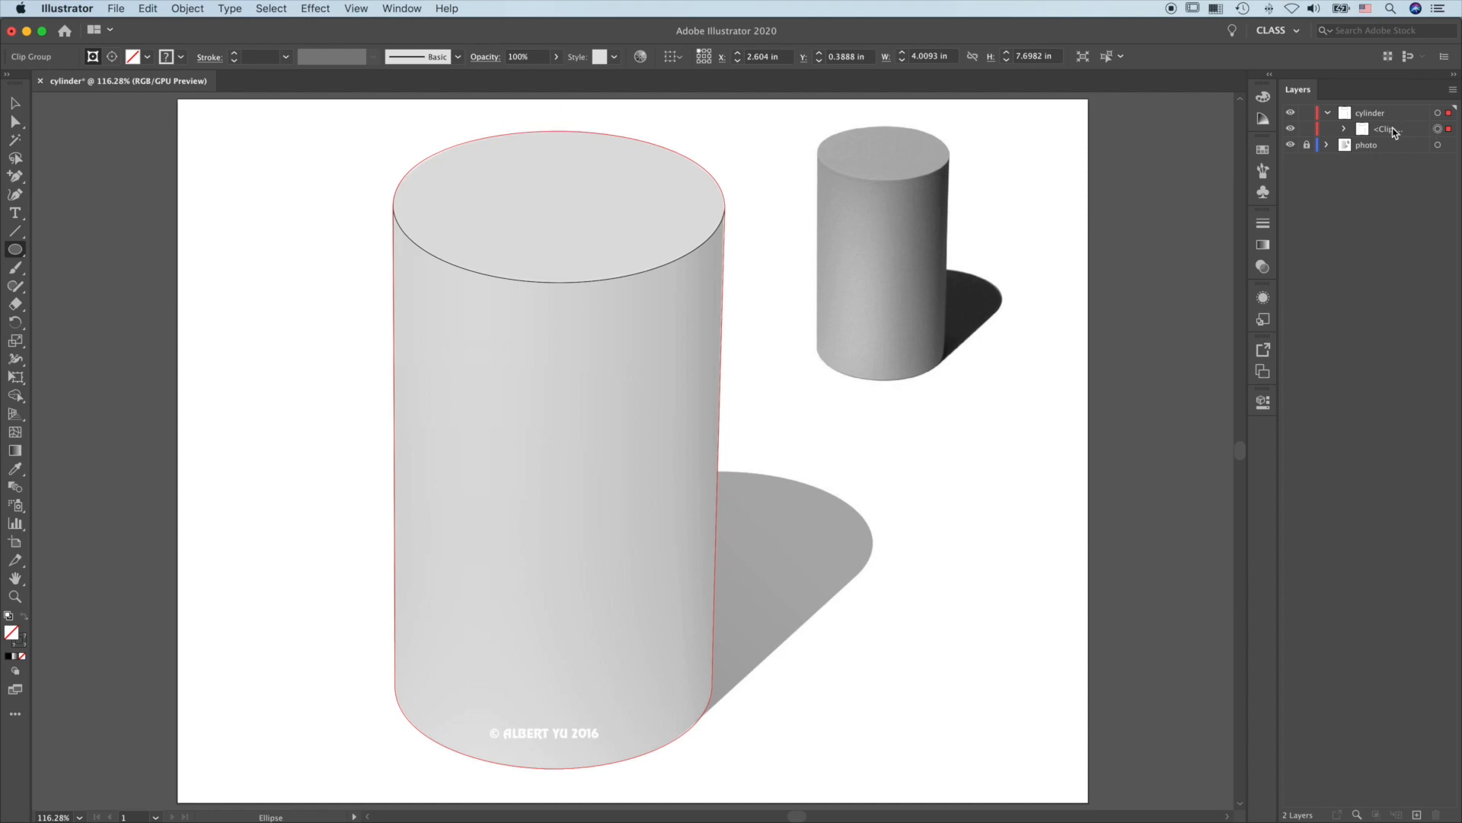
Give the top ellipse in the clip group a white-to-black linear gradient fill without stroke, running vertically from its back to front edge at -90°.
click(1344, 129)
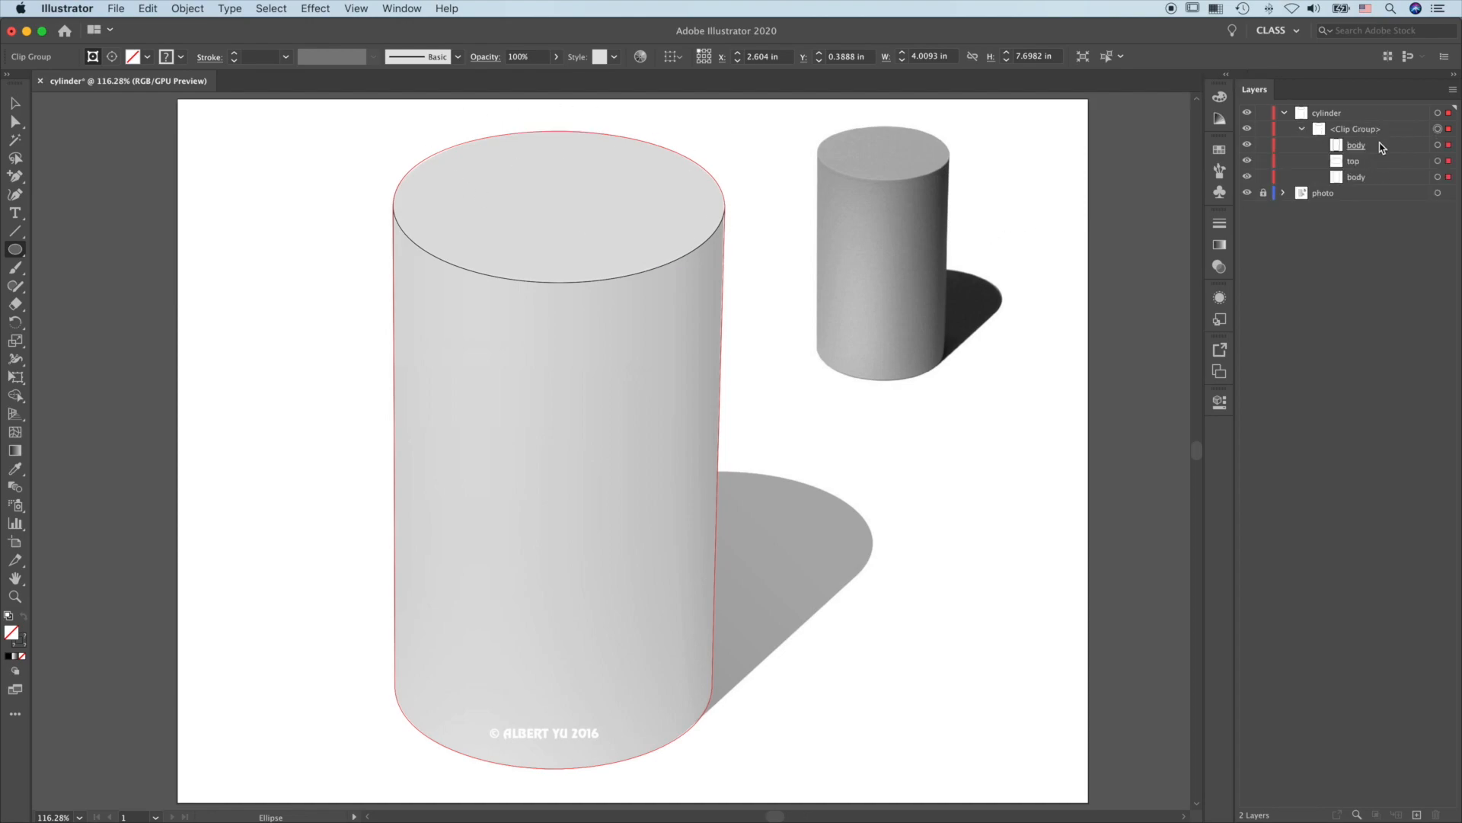
click(1447, 162)
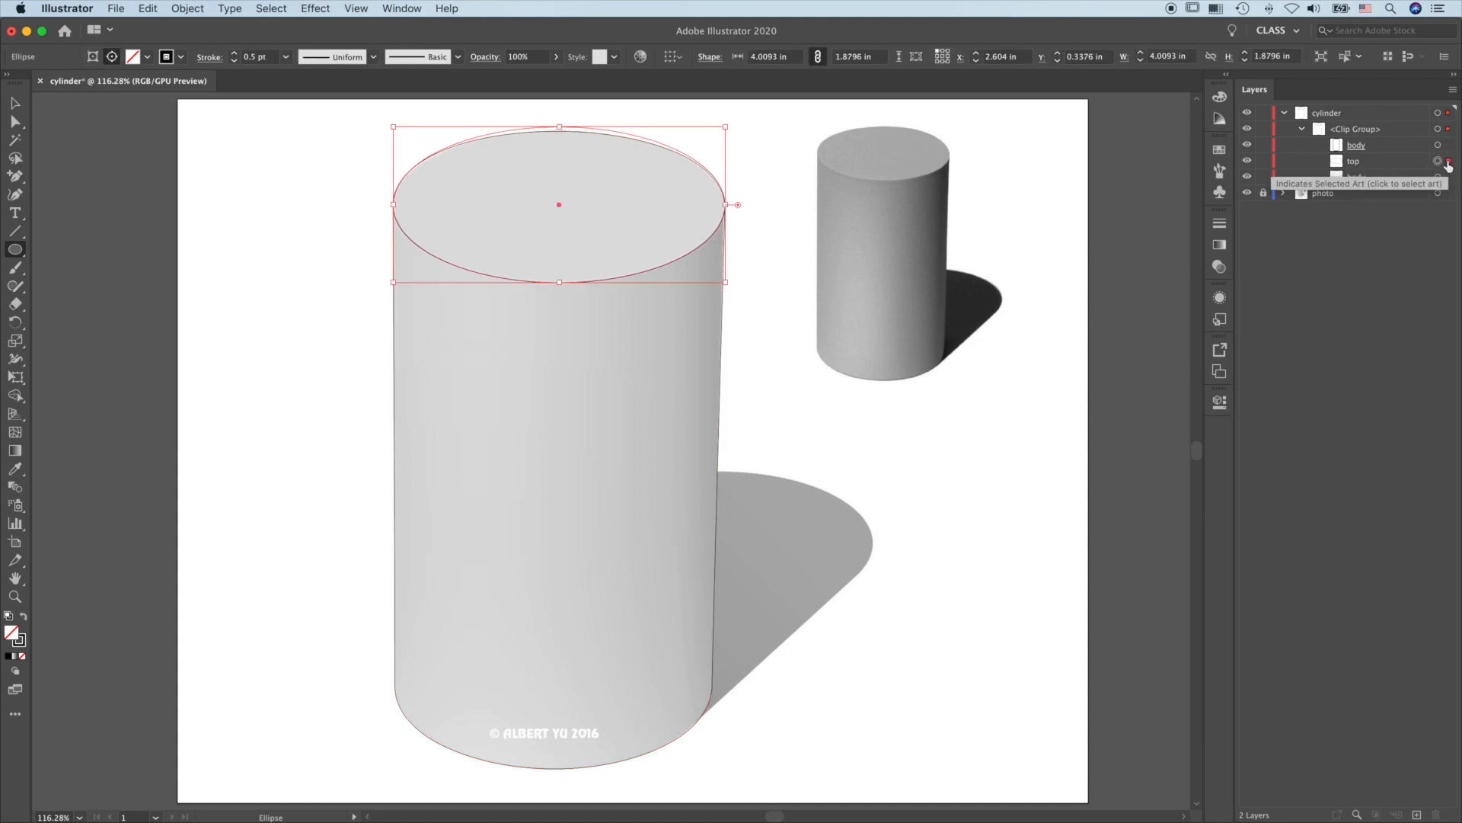
click(24, 618)
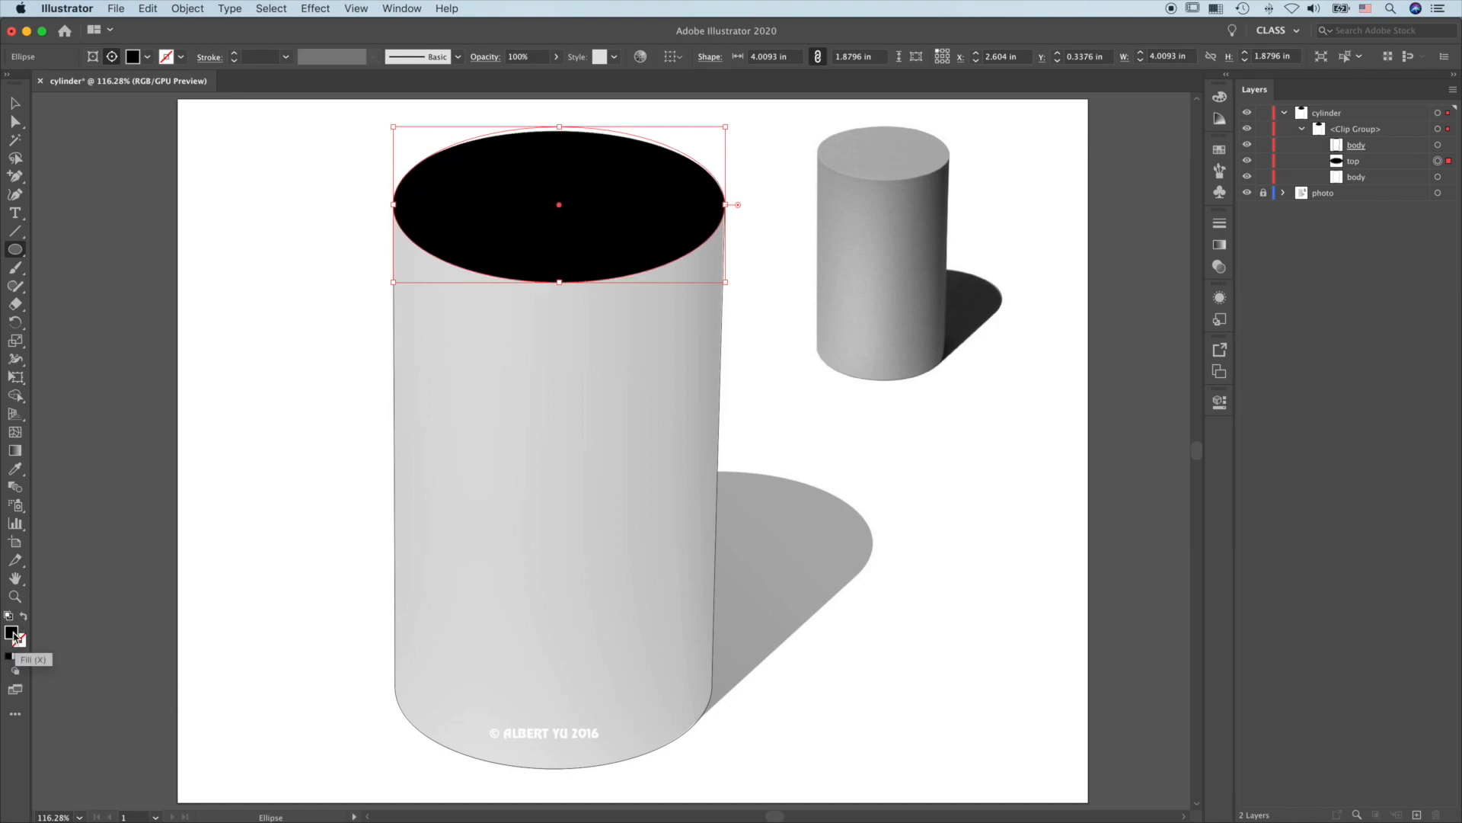
click(19, 656)
click(15, 451)
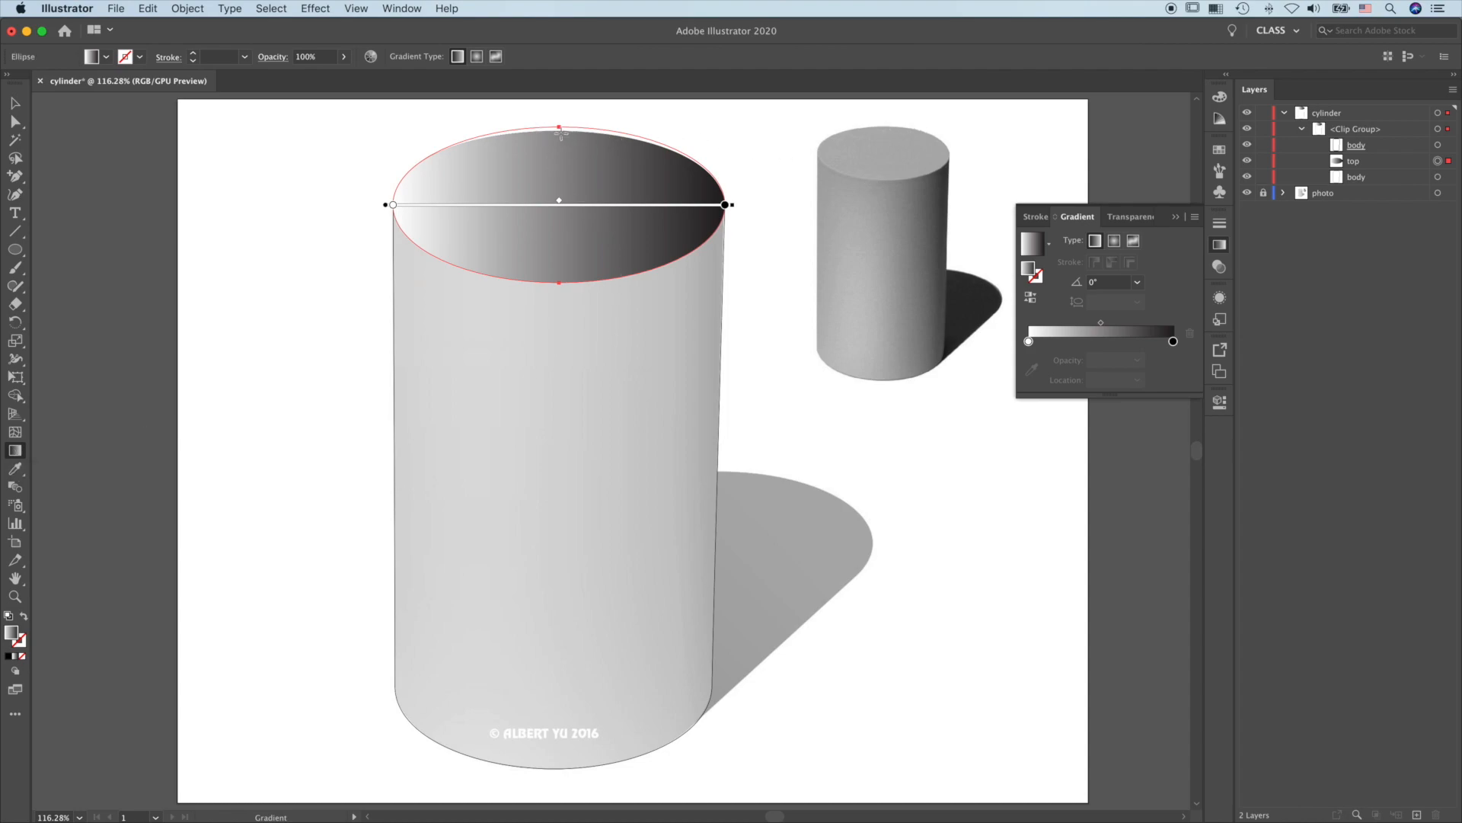
drag(561, 133, 559, 290)
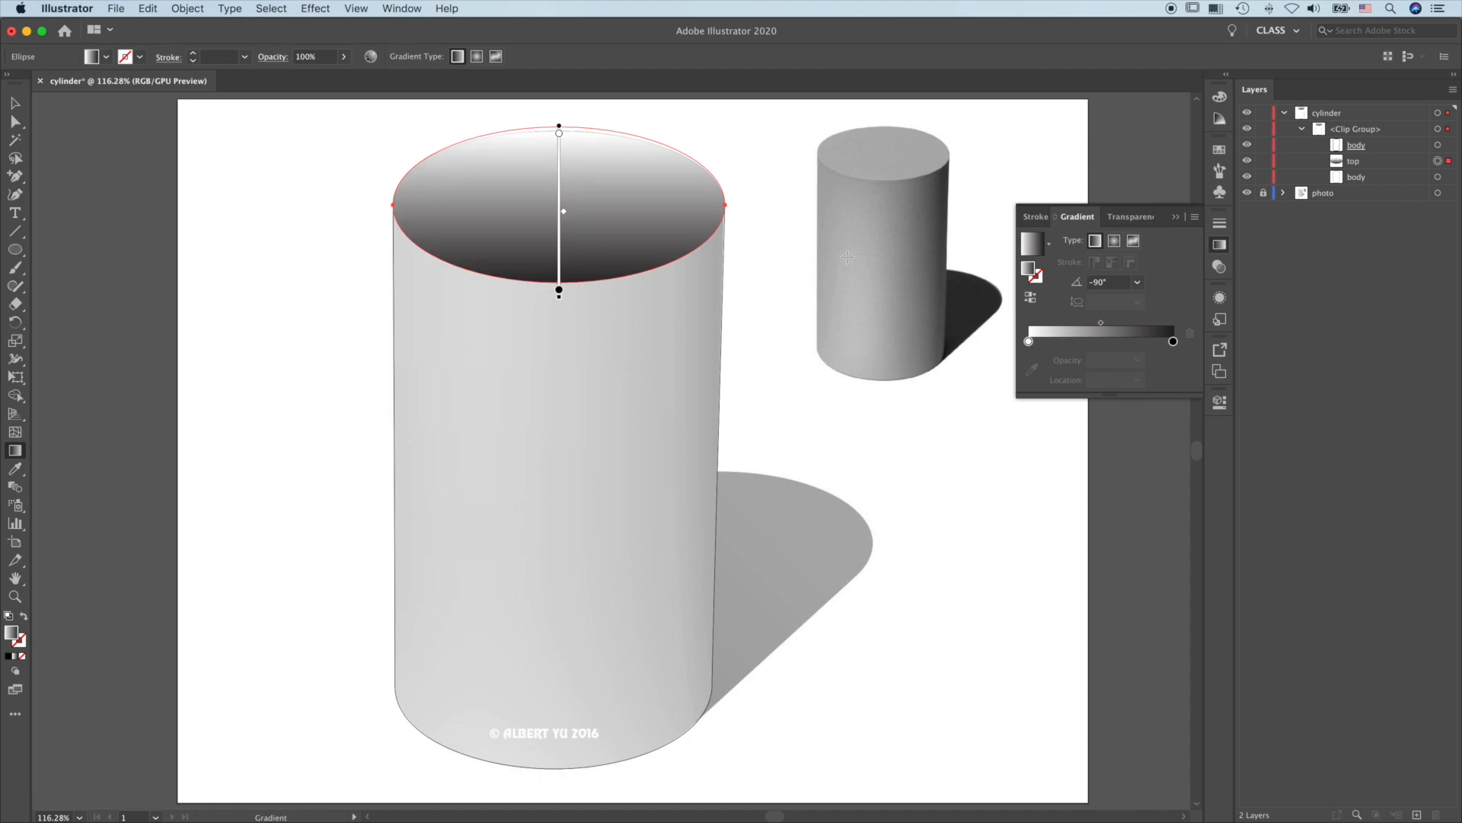
Recolour both stops of the top ellipse's gradient with greys sampled from the back and front of the small reference cylinder's top.
click(559, 135)
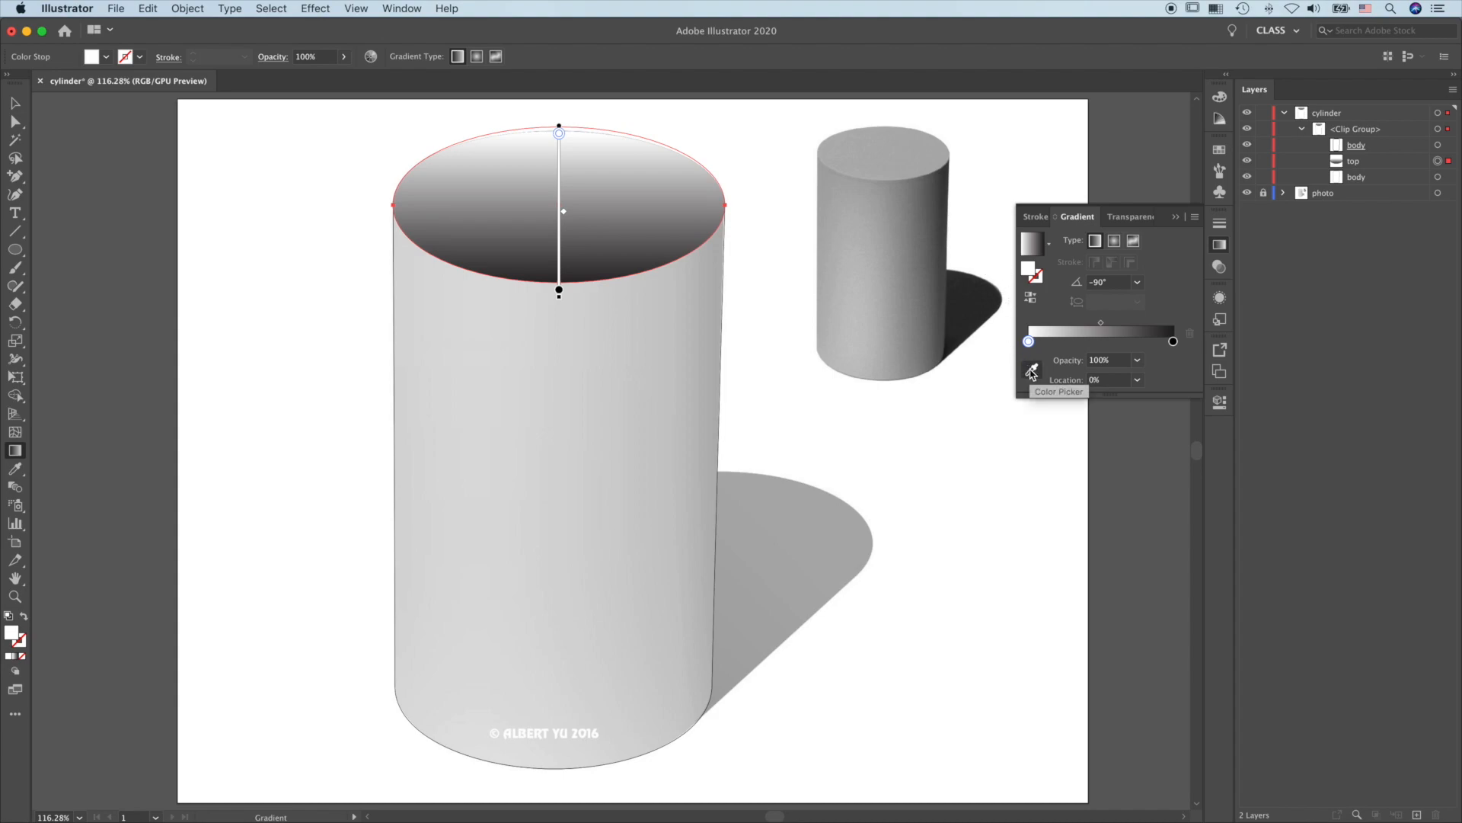
click(1032, 369)
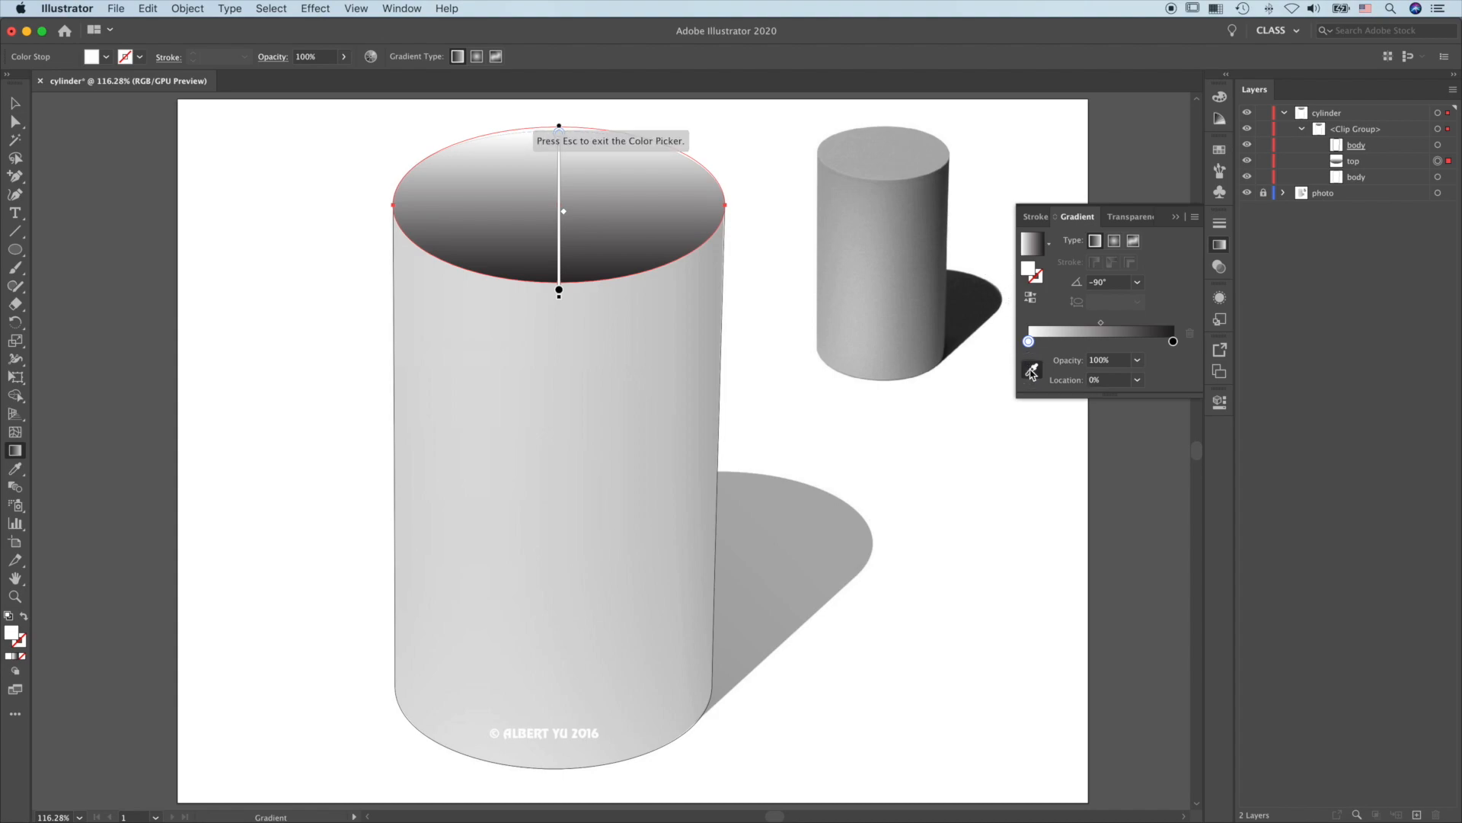
click(894, 123)
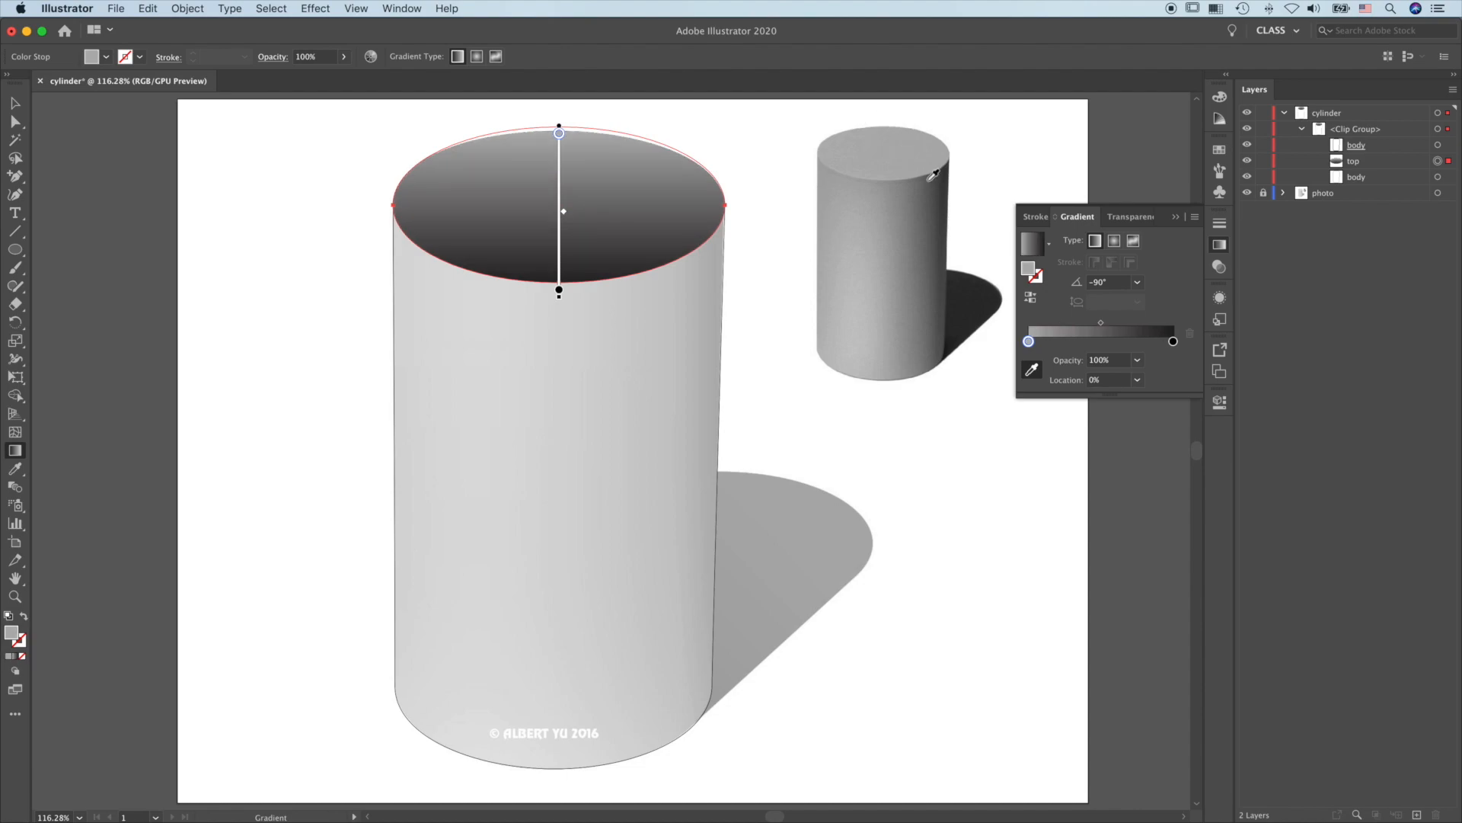
click(559, 290)
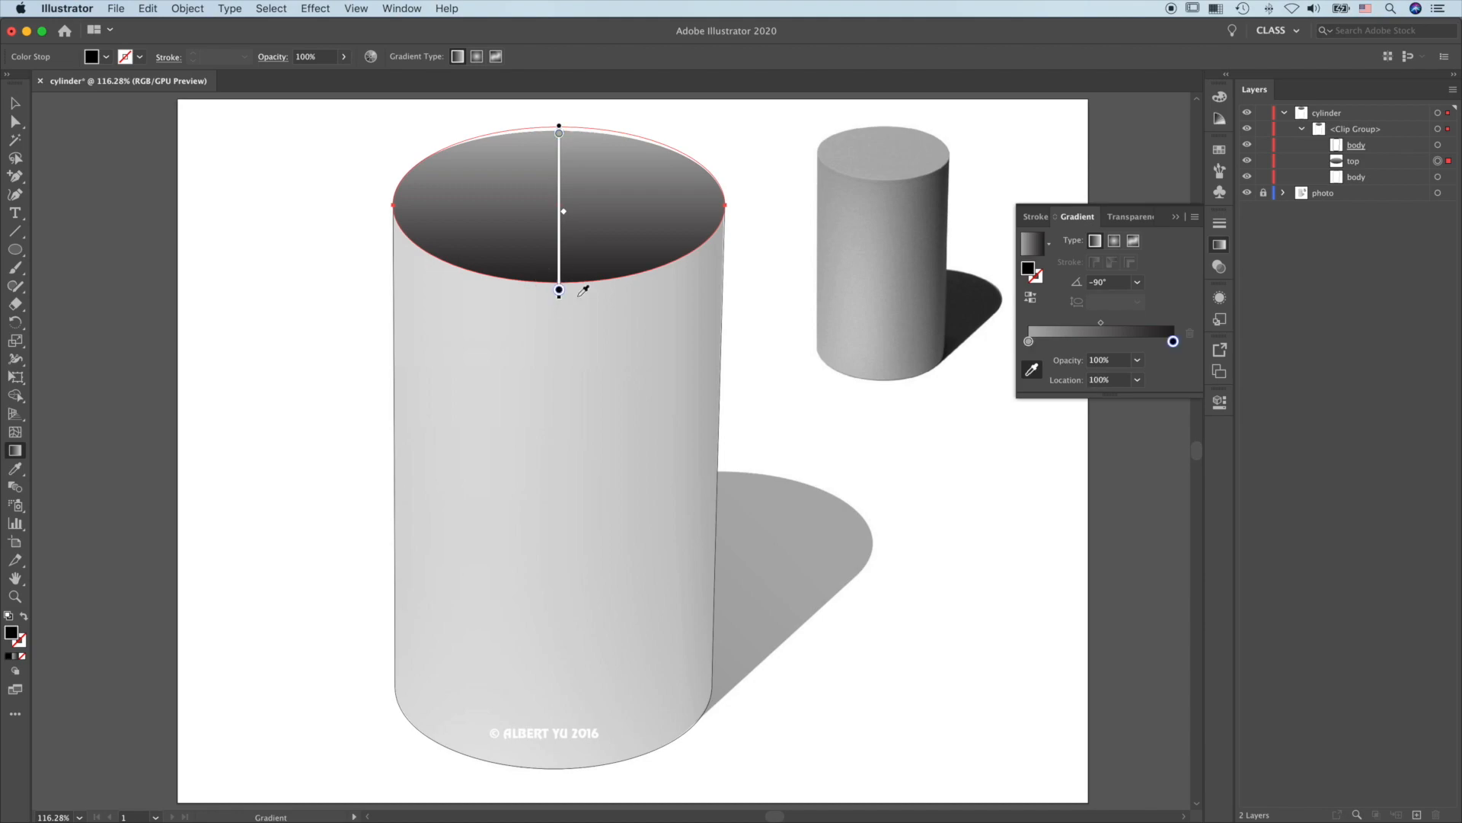
click(1032, 371)
click(889, 173)
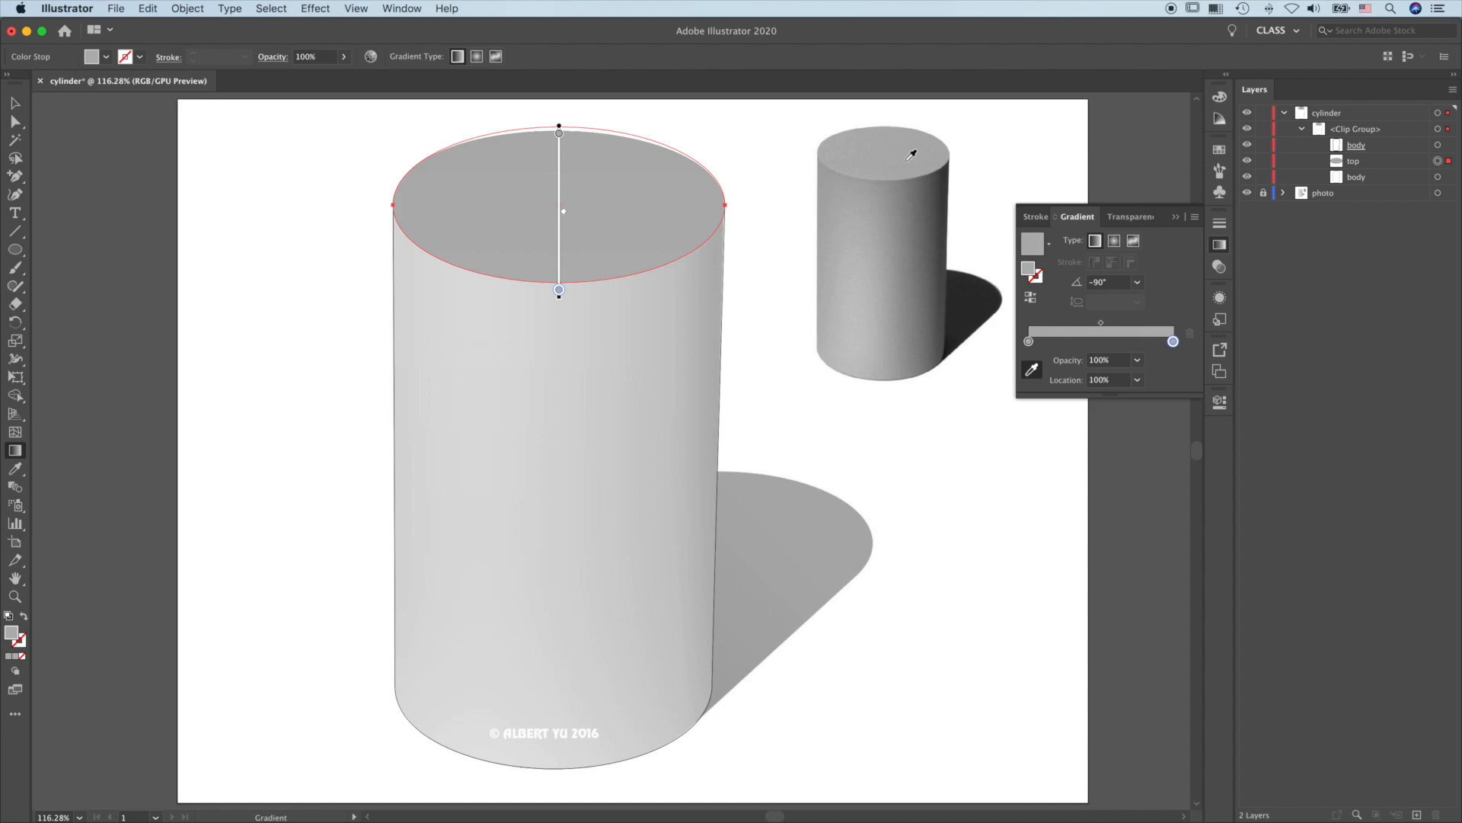
Fill the lowermost body path with a horizontal 0° linear gradient without stroke, adding colour stops at about 15% and 91%.
click(1446, 178)
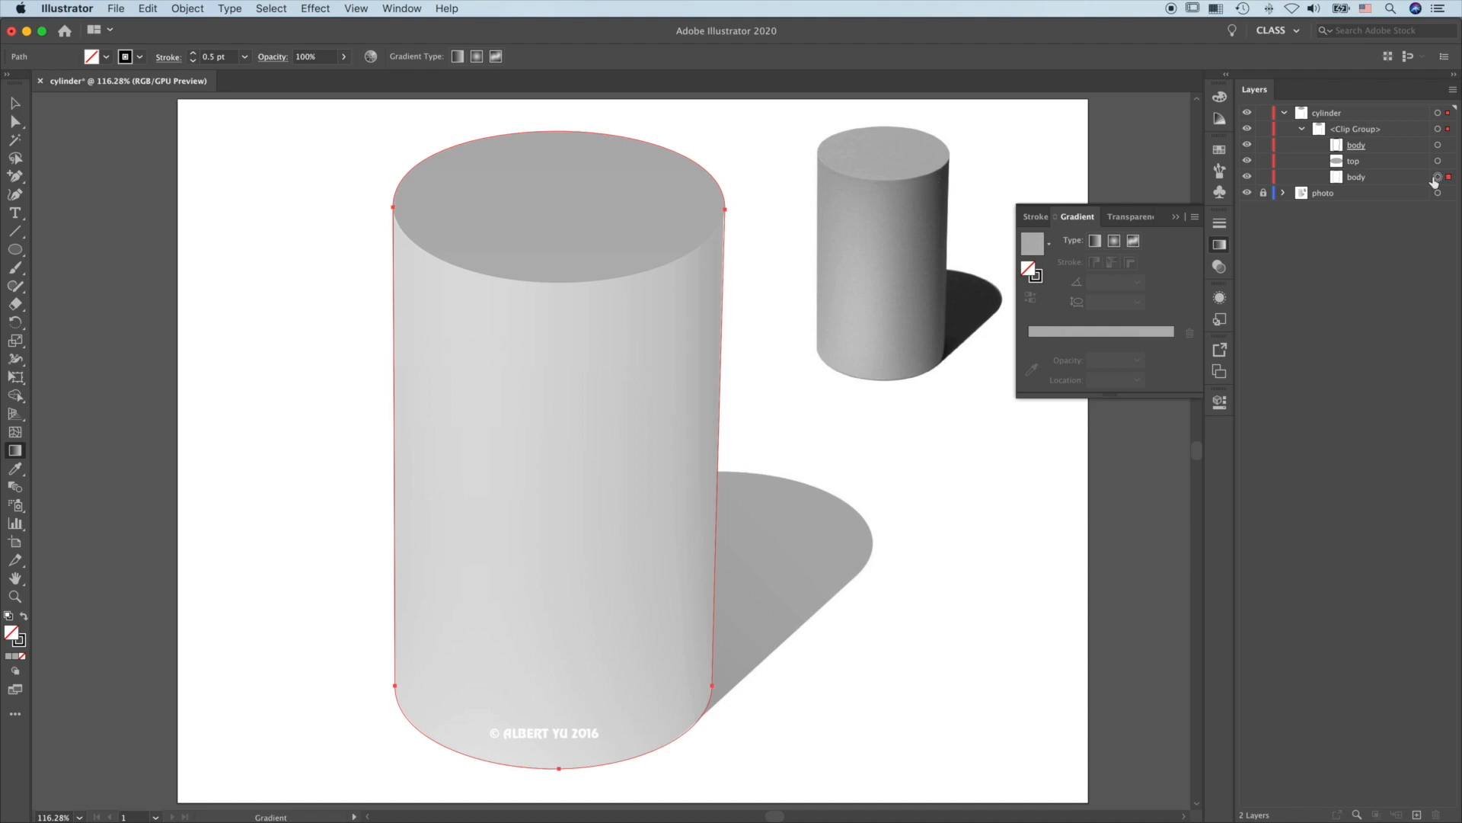
key(shift+x)
click(15, 658)
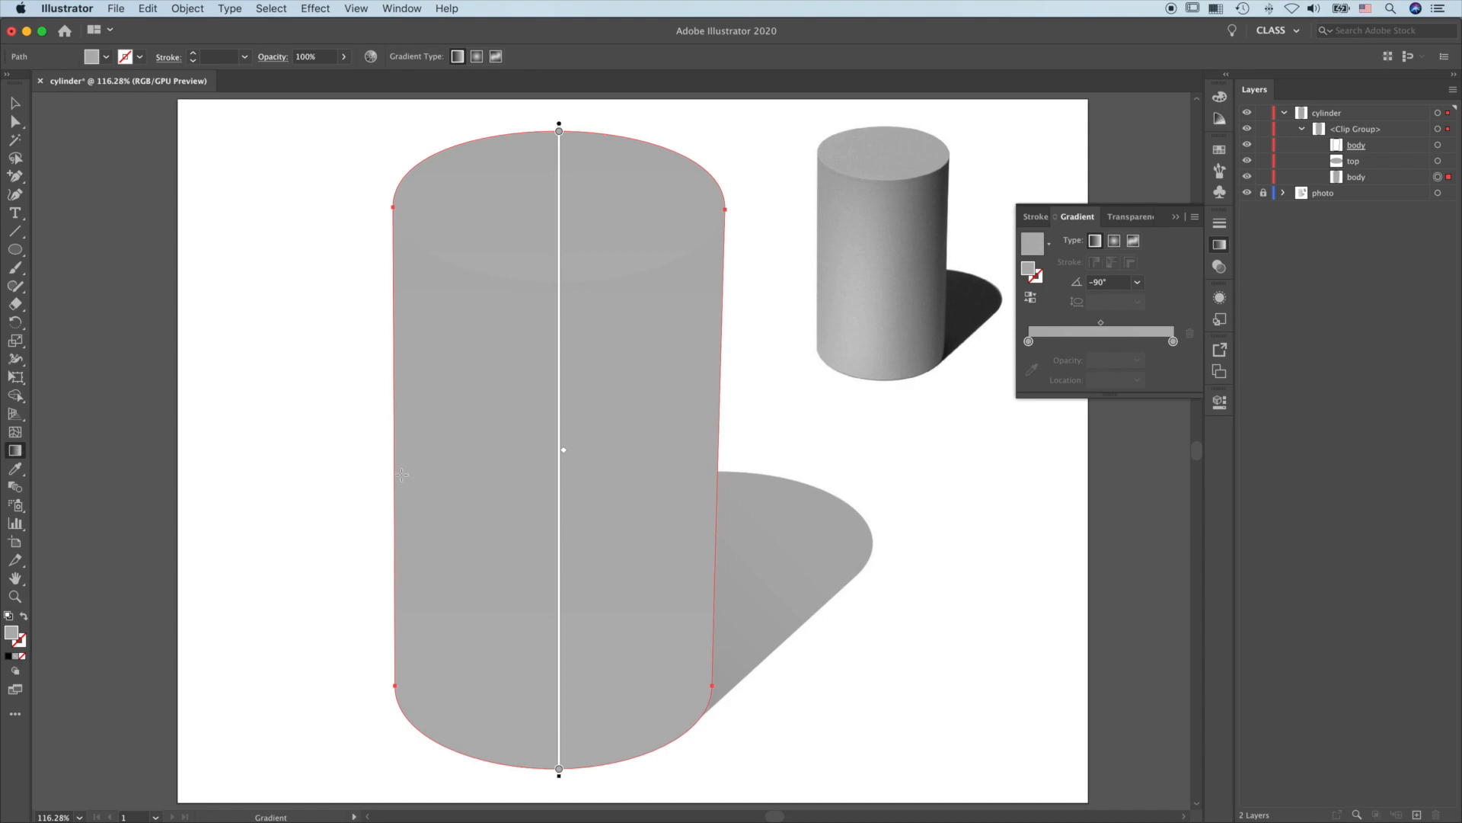
mouse_move(402, 474)
mouse_down()
mouse_move(610, 500)
mouse_move(788, 496)
mouse_move(709, 509)
mouse_up()
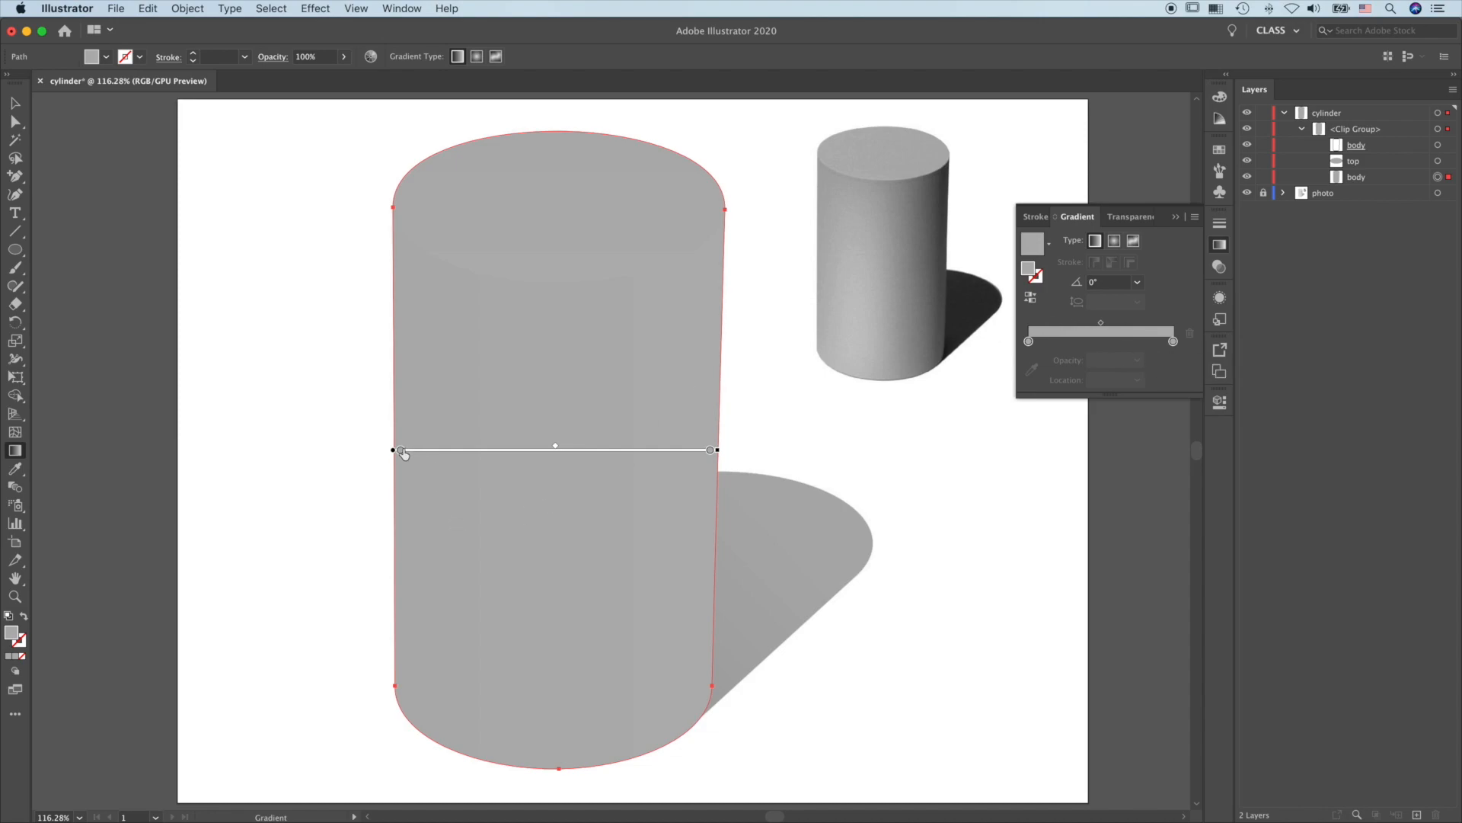
click(448, 453)
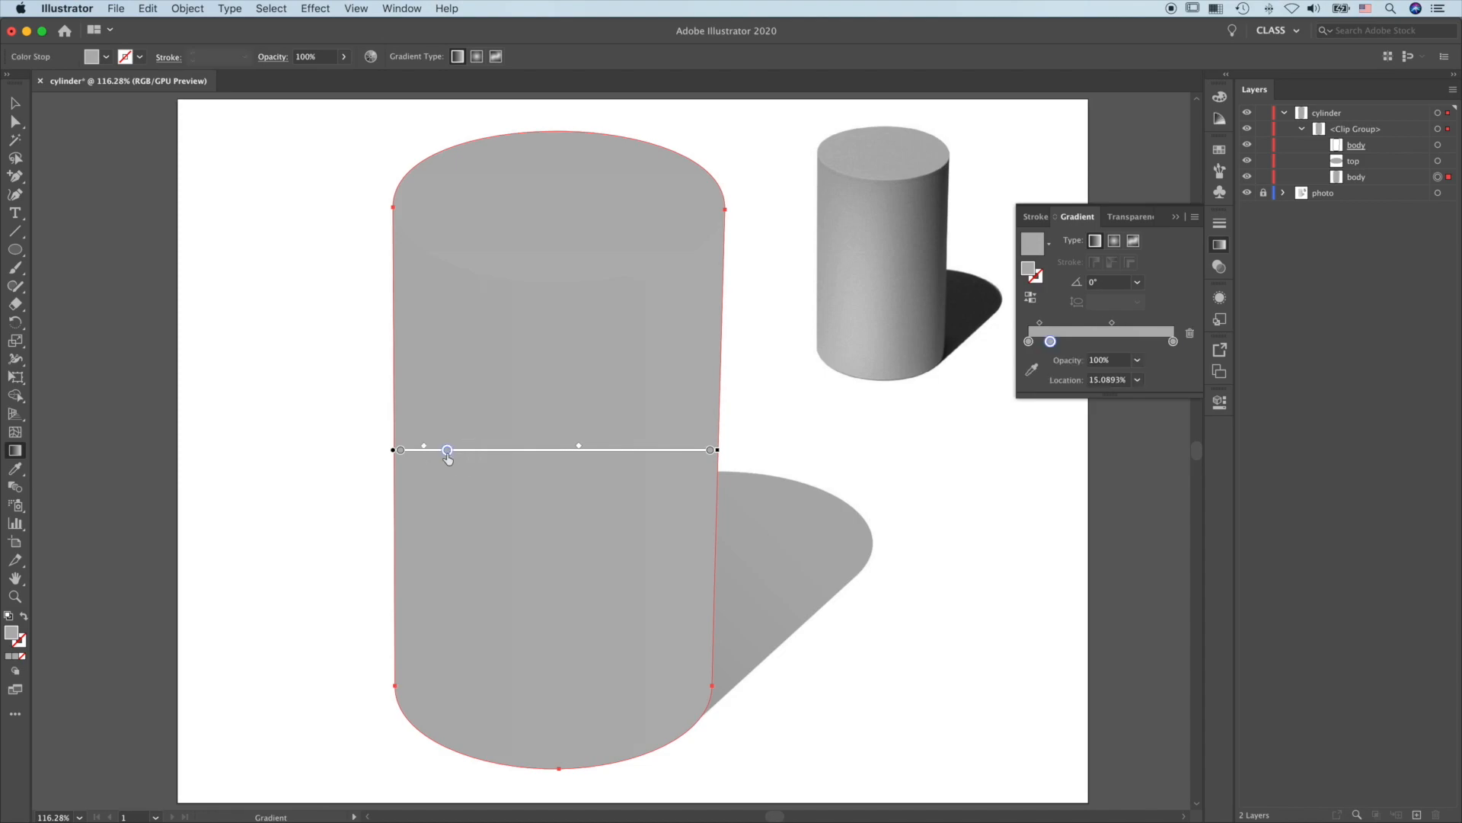
click(684, 453)
Recolour the body gradient's four stops in order with greys sampled across the side of the small reference cylinder, from its left edge to its right edge.
click(401, 450)
click(1031, 370)
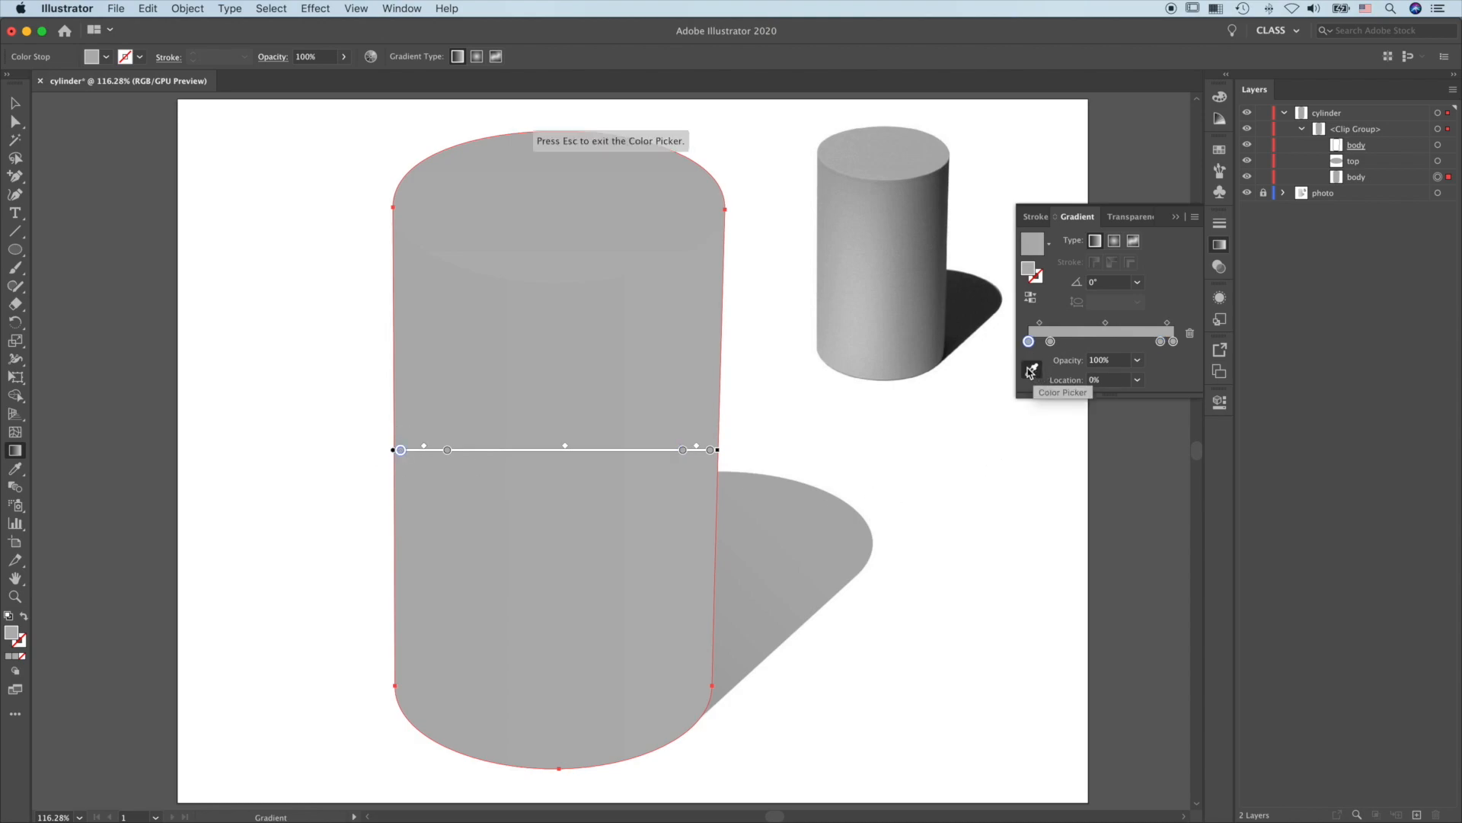
click(819, 222)
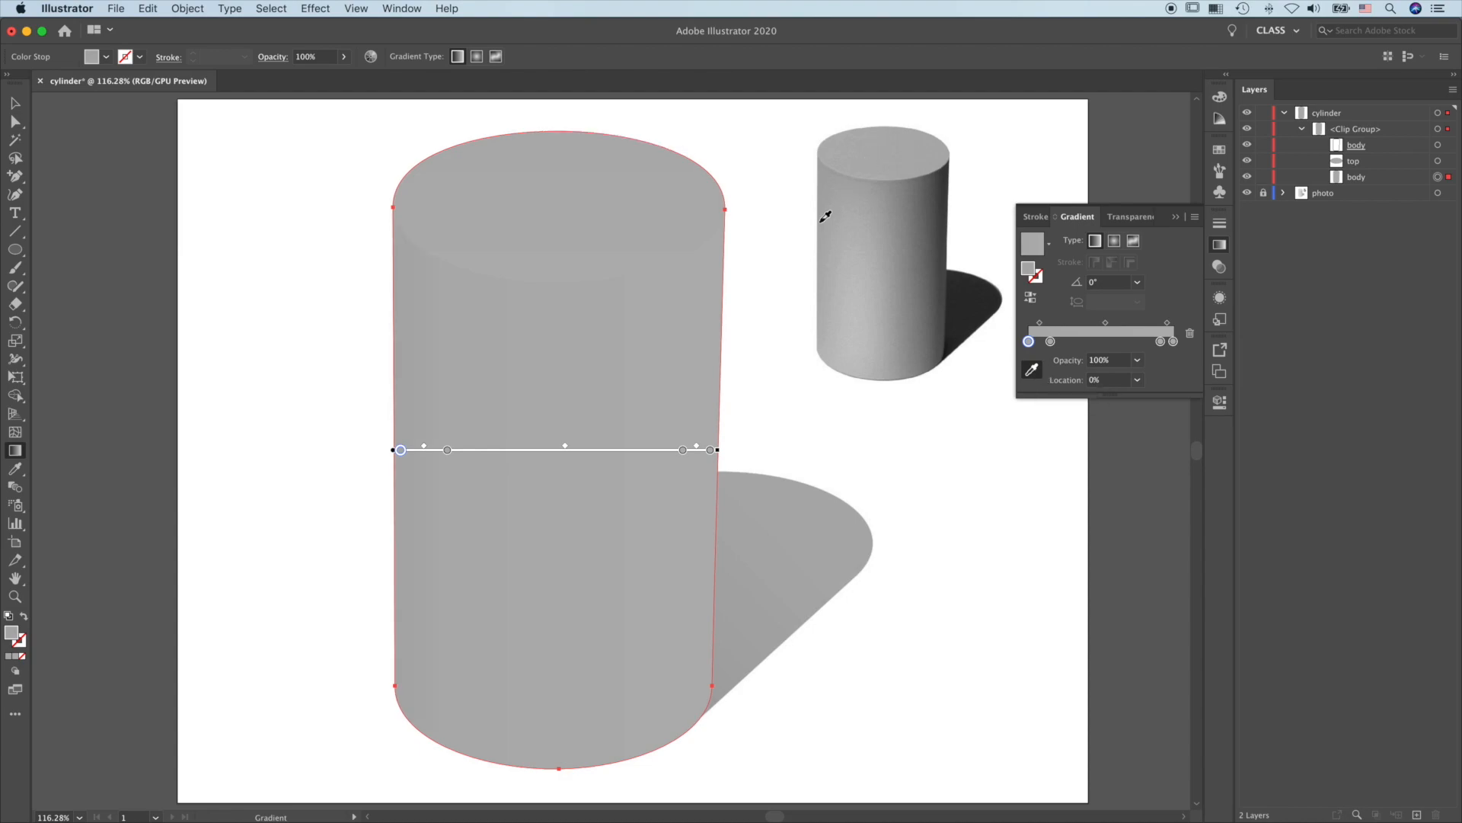
click(447, 450)
click(863, 261)
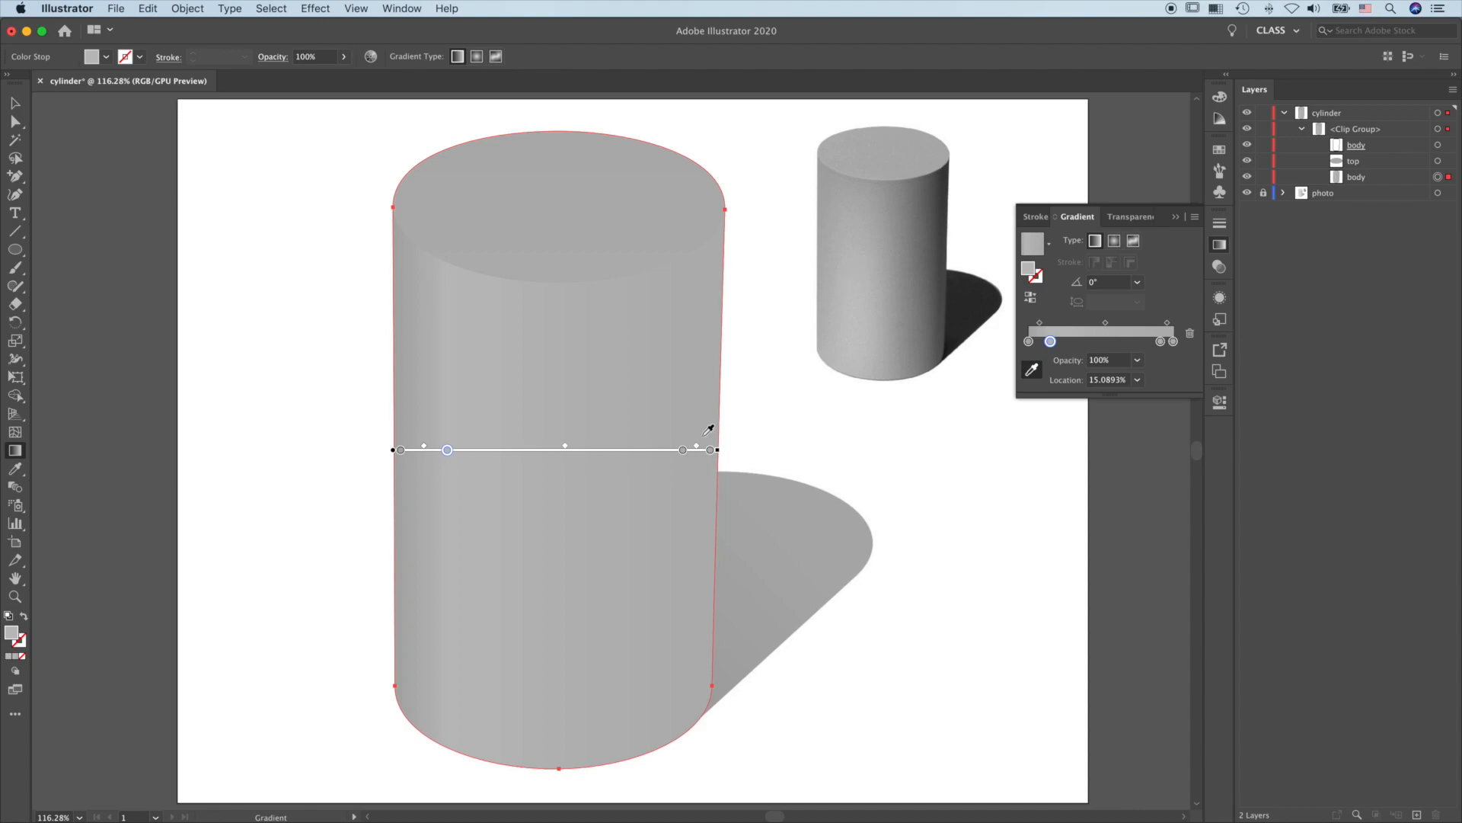
click(682, 451)
click(939, 290)
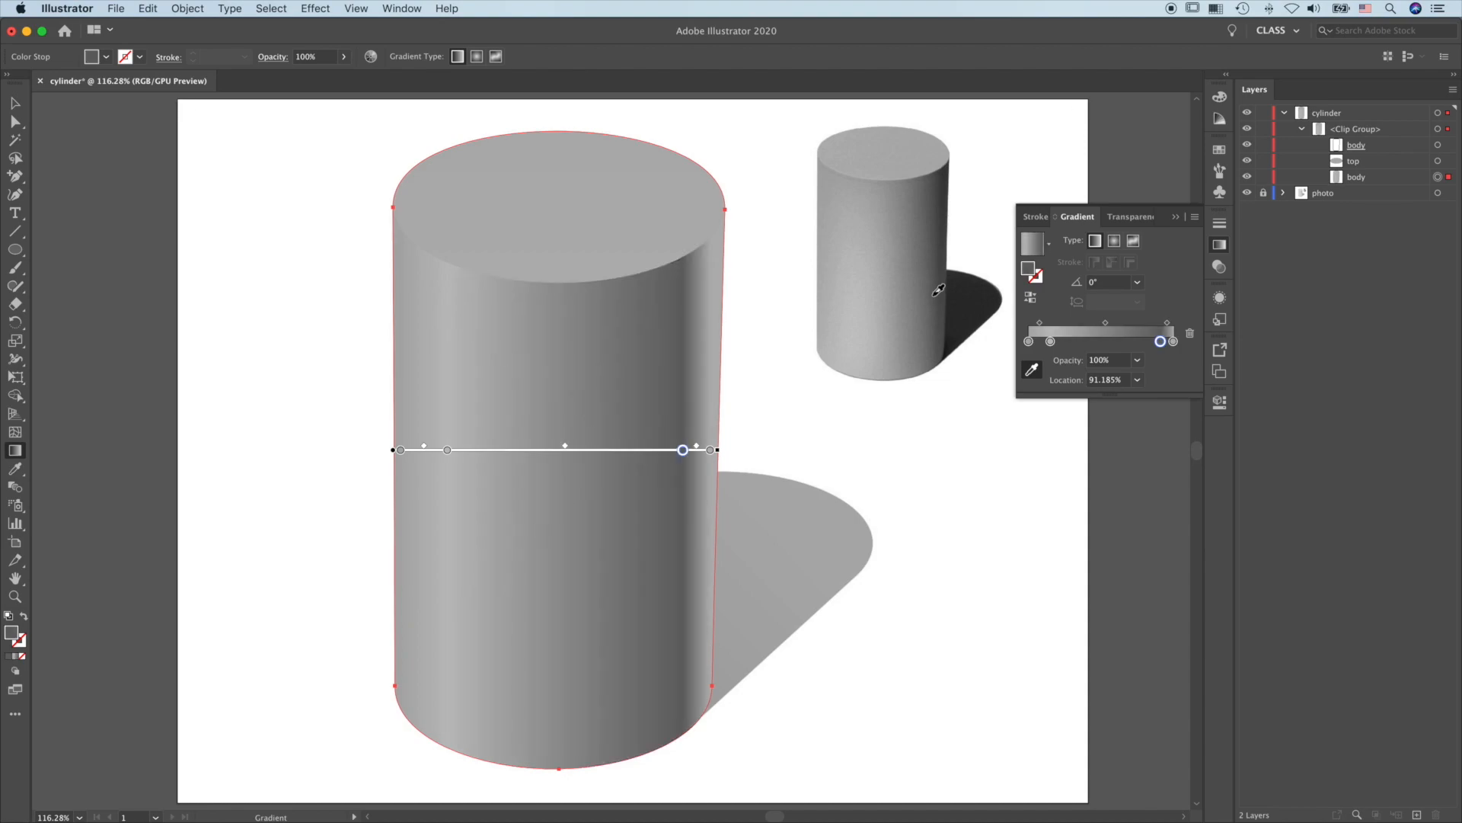
click(711, 450)
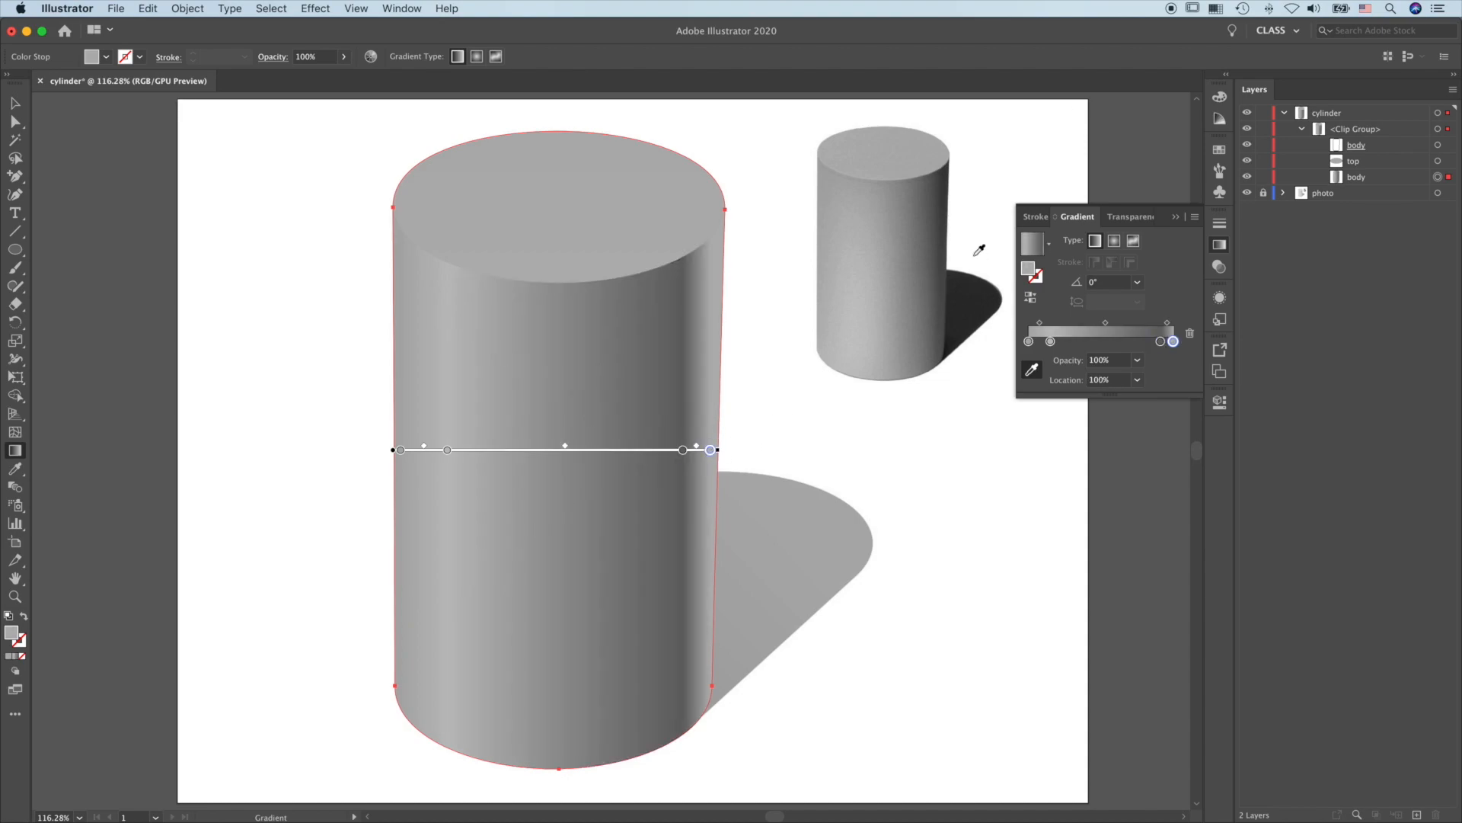
click(948, 204)
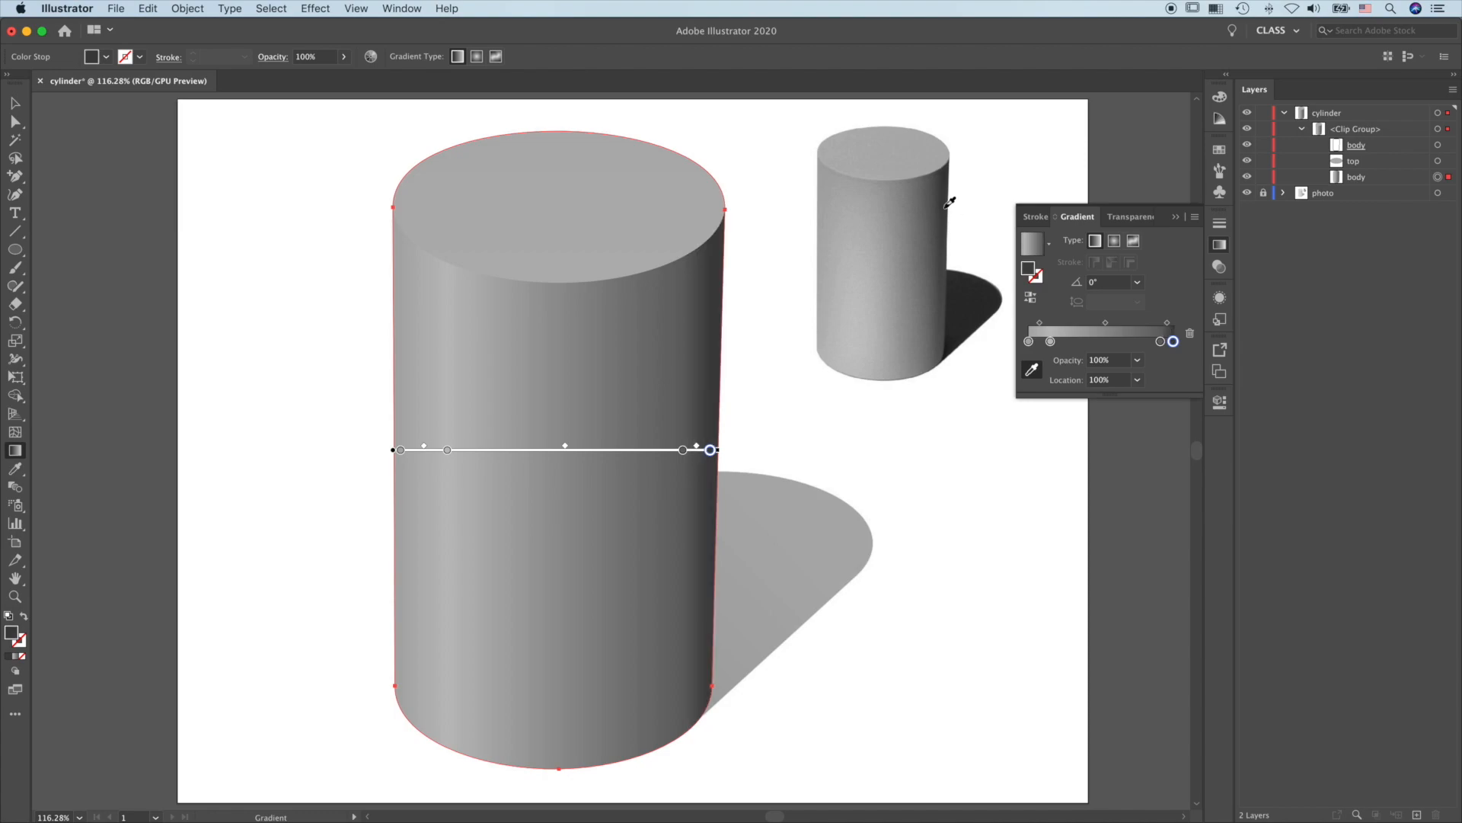
Reposition the body gradient's light stop to about 23.5% and dark stop to about 91.6%, shifting the first midpoint left and the middle one right.
click(447, 450)
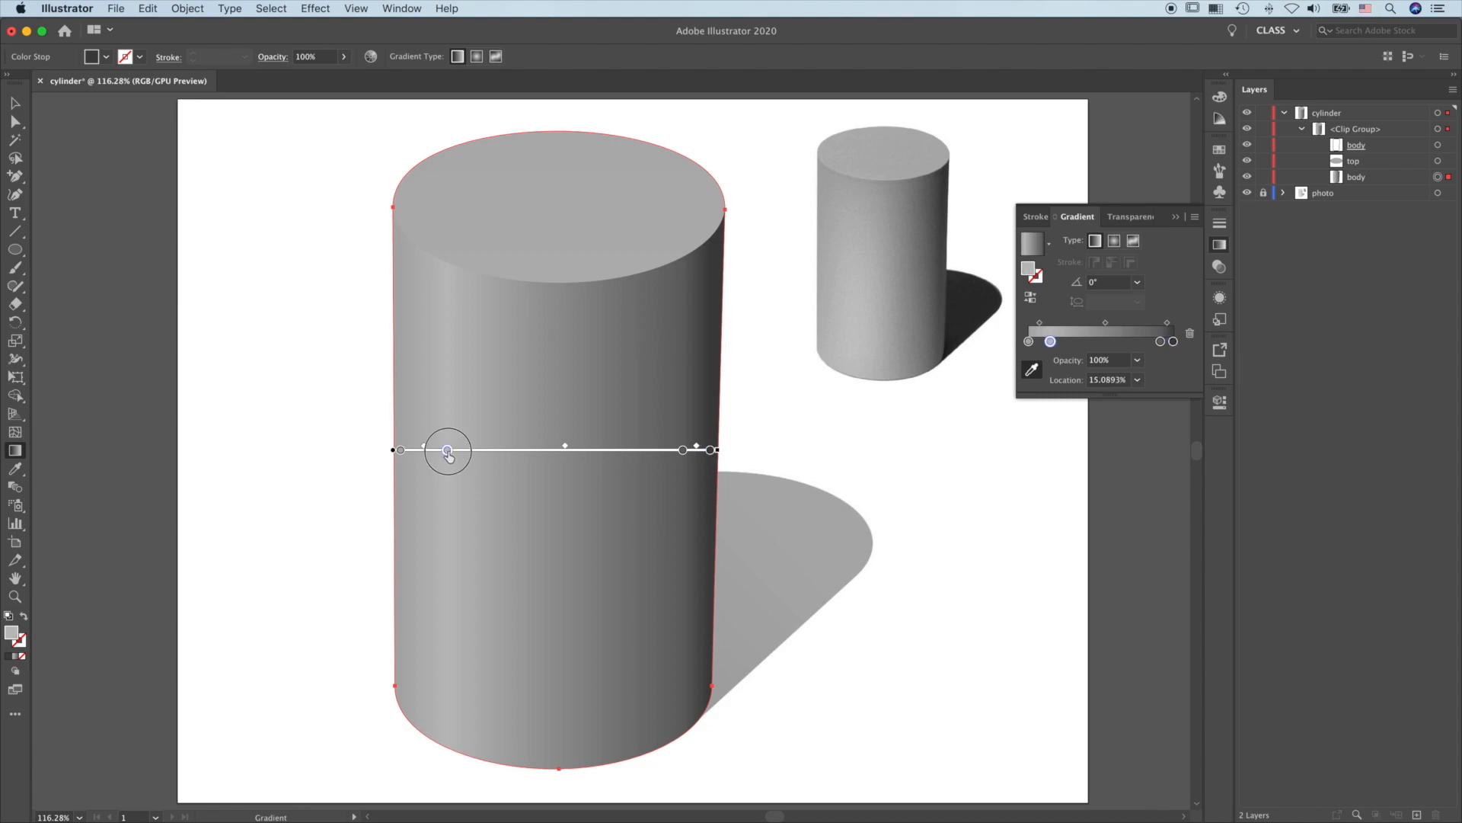
drag(447, 450, 474, 450)
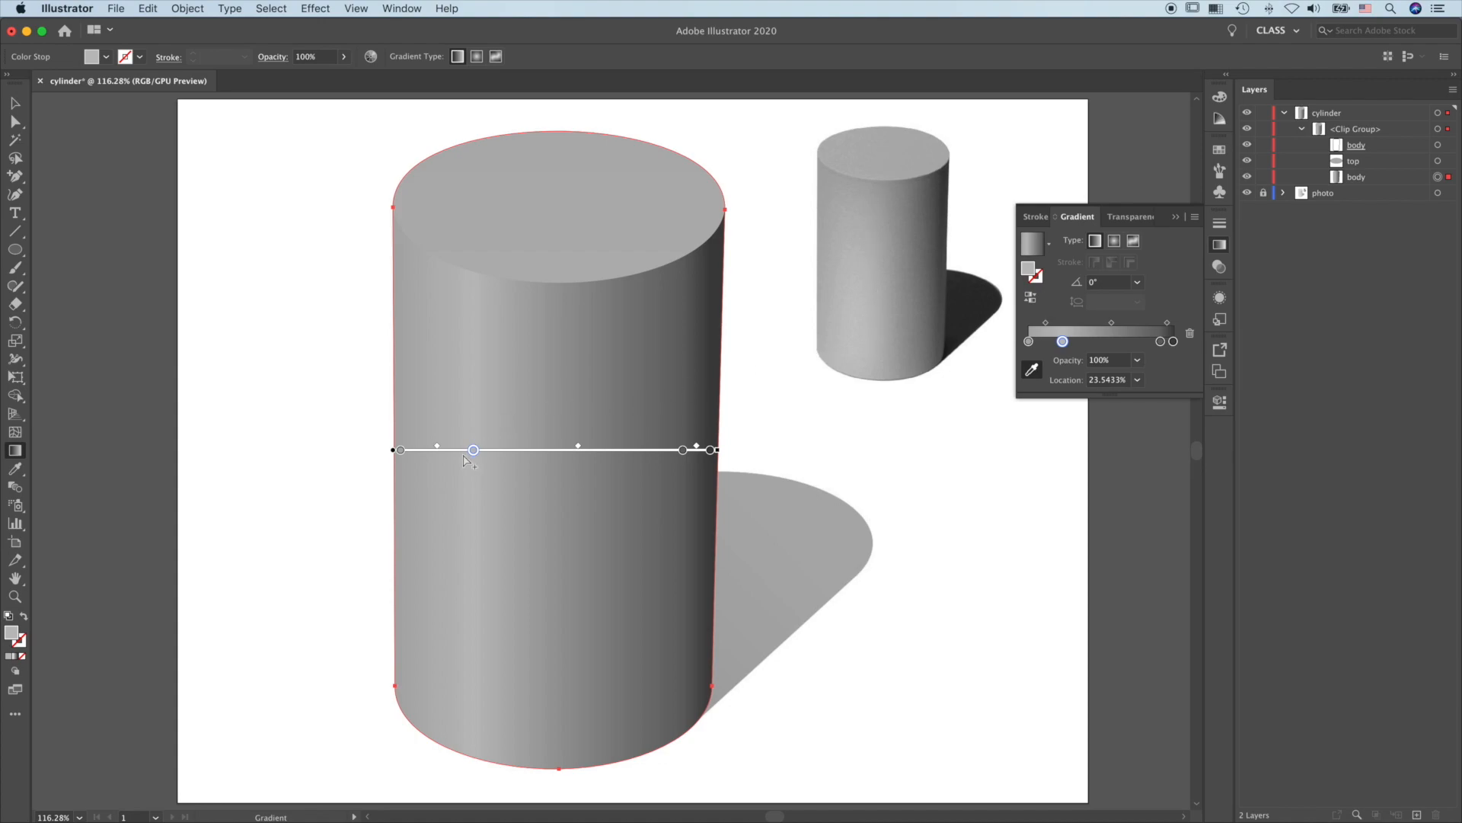
drag(439, 450, 423, 449)
drag(580, 450, 599, 454)
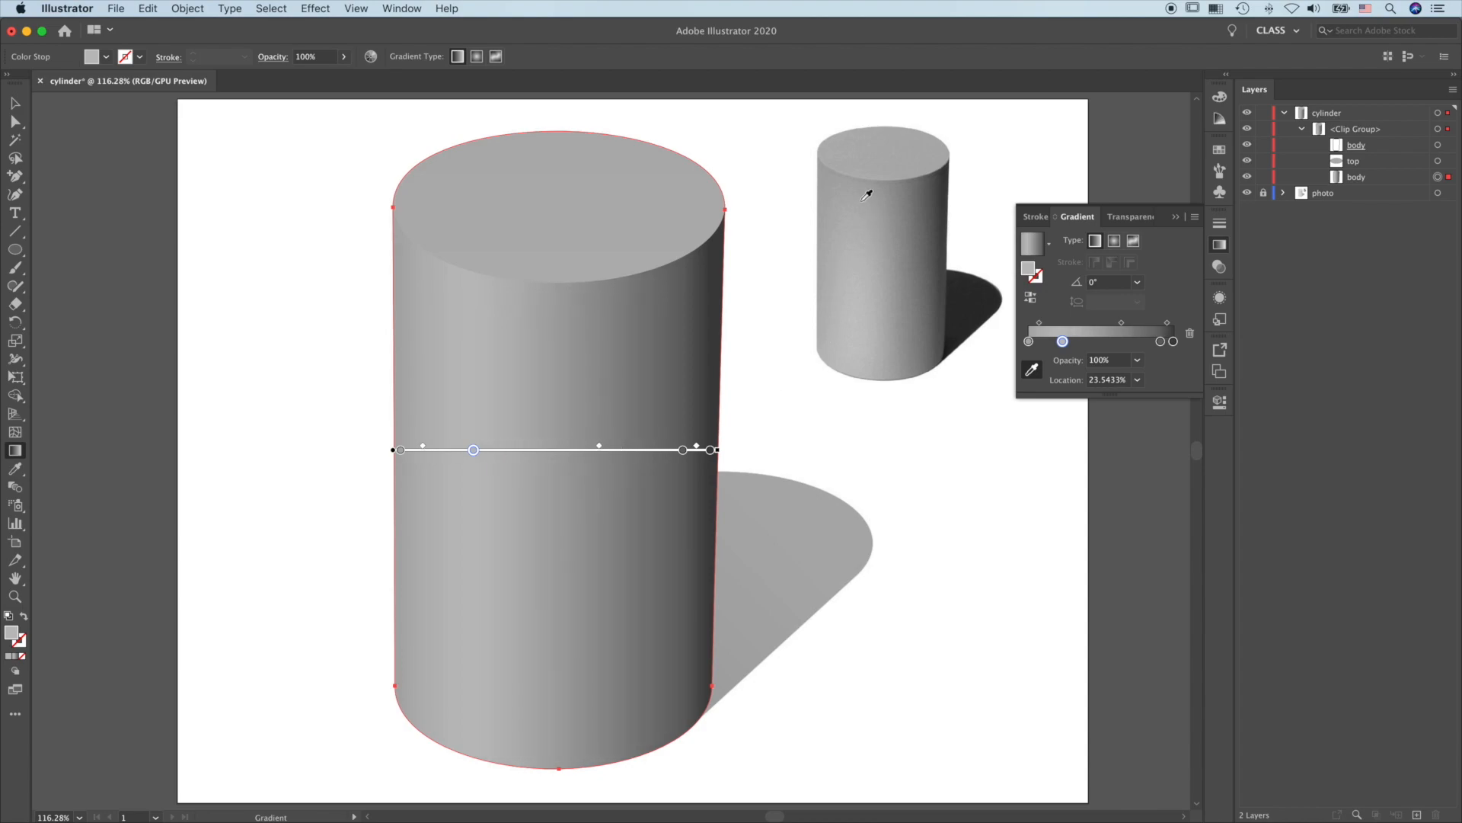
drag(599, 450, 600, 452)
drag(422, 448, 420, 447)
click(680, 451)
drag(680, 450, 685, 450)
Create a layer named shadow and place it between the cylinder and photo layers.
key(super+l)
double_click(1326, 114)
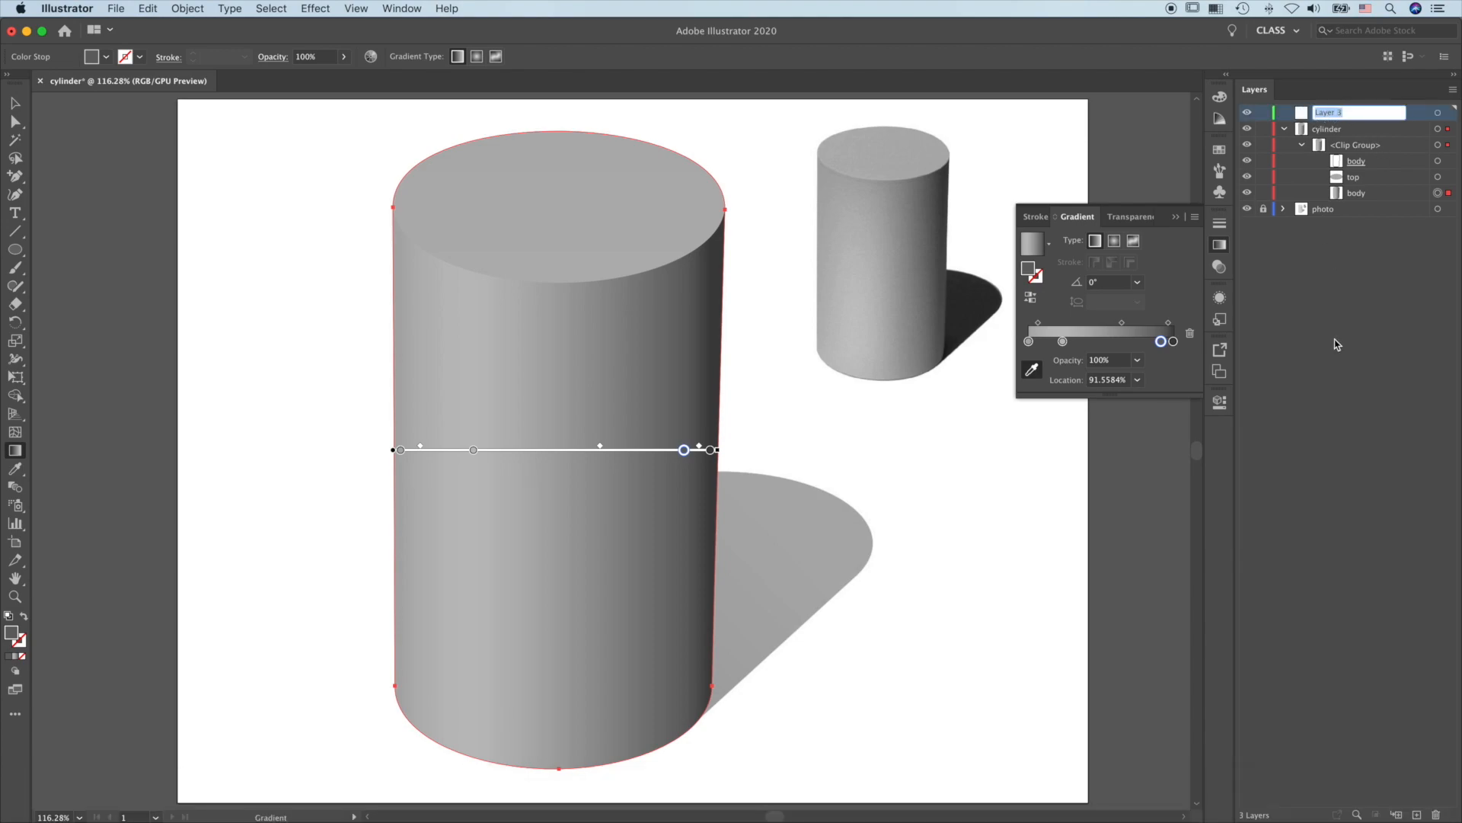
text(shadow)
key(Return)
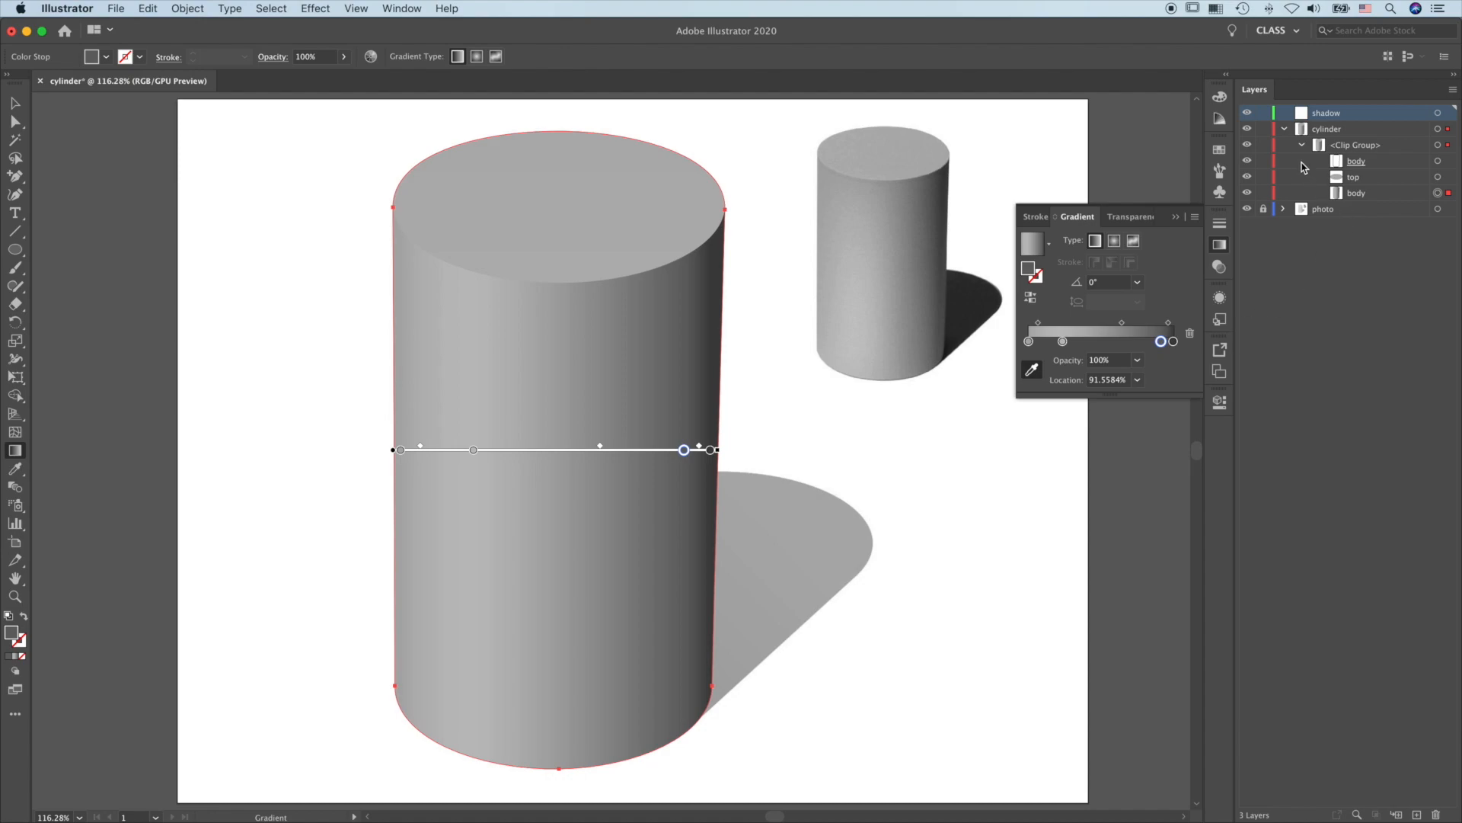
click(1284, 129)
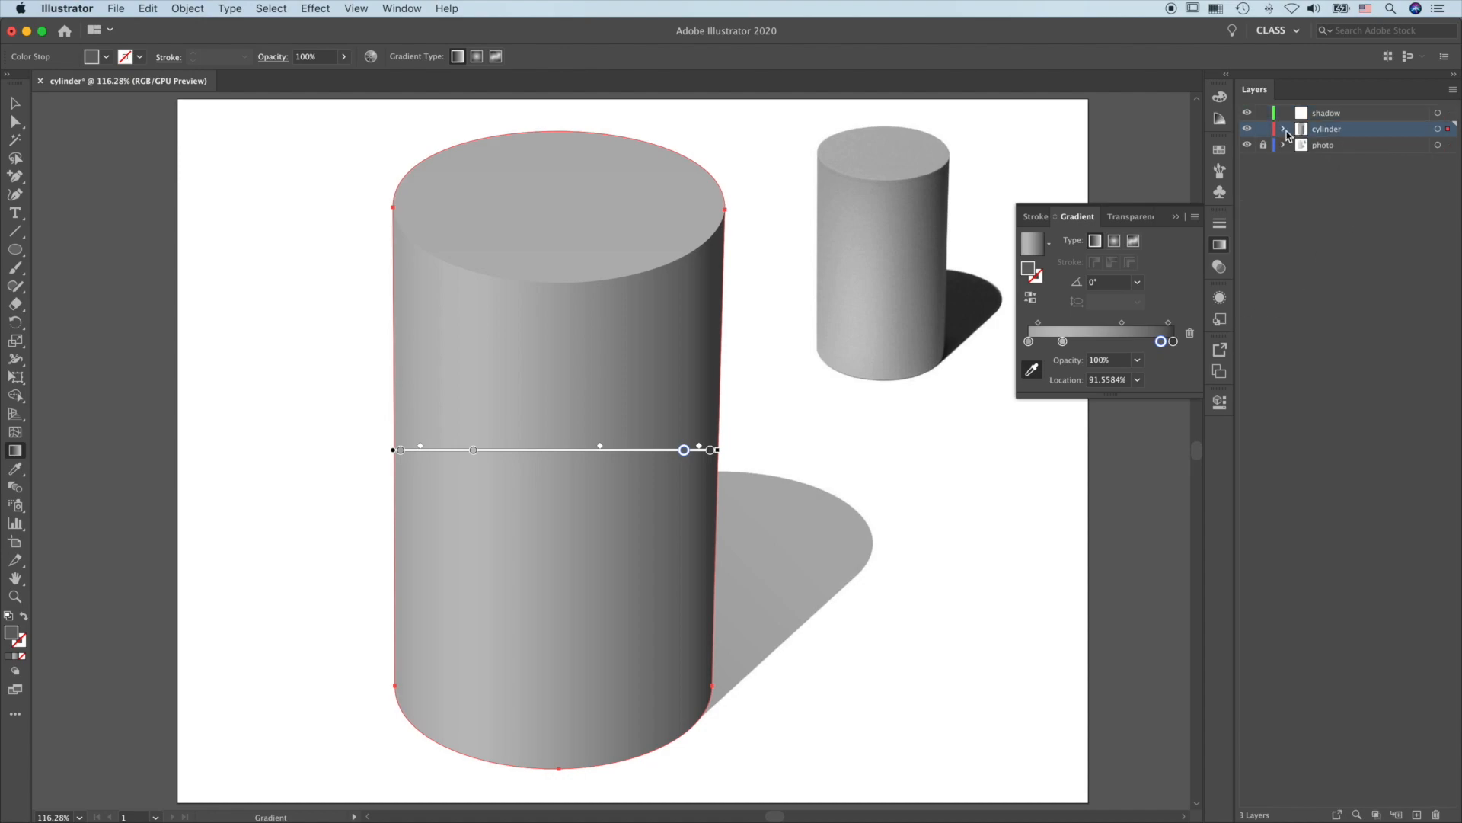
click(1377, 116)
drag(1374, 115, 1365, 140)
click(1377, 133)
Draw a closed Pen path on the shadow layer tracing the large cylinder's cast shadow and continuing behind the cylinder's base.
key(p)
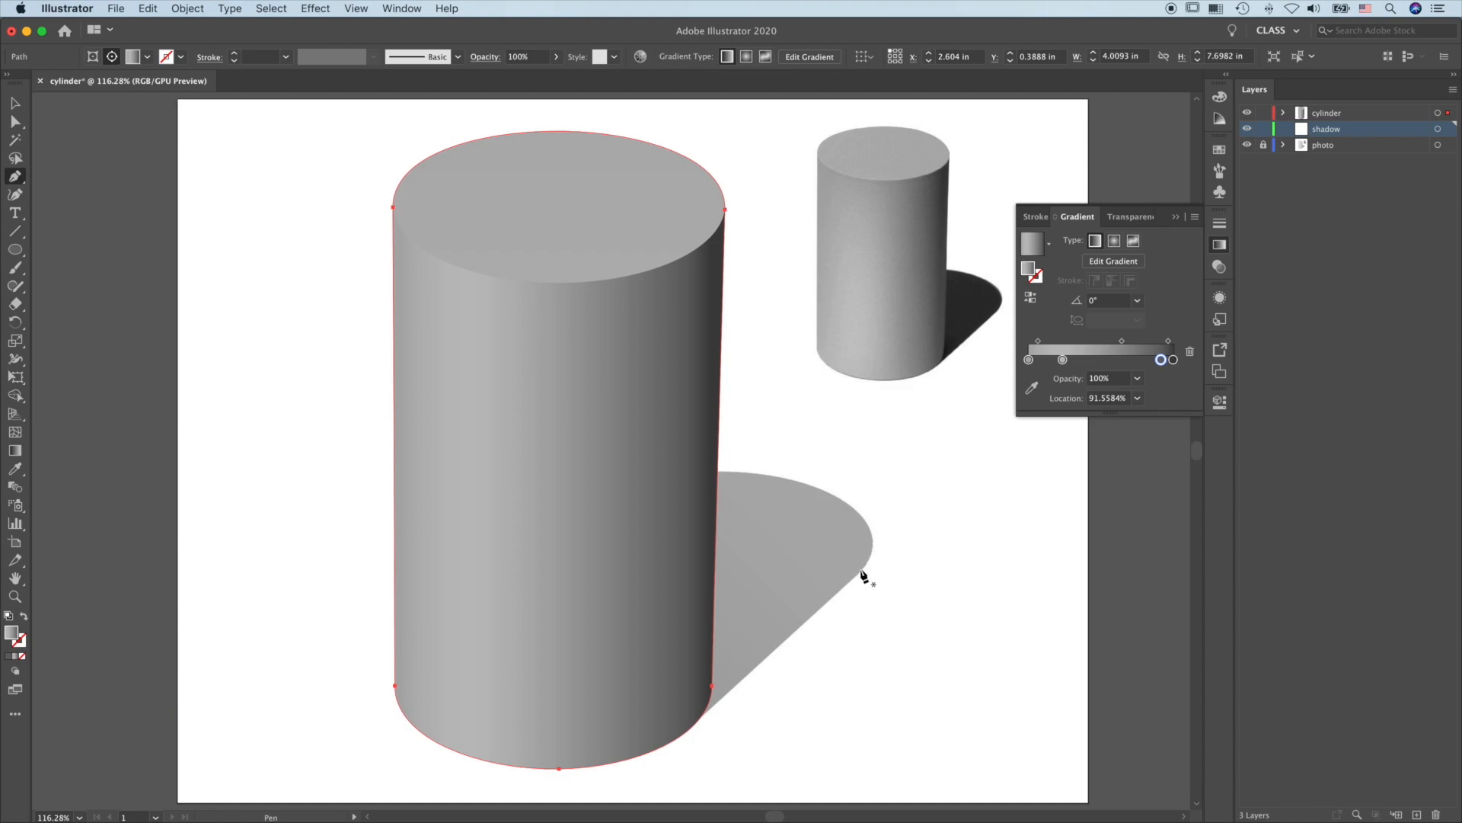
drag(860, 569, 899, 538)
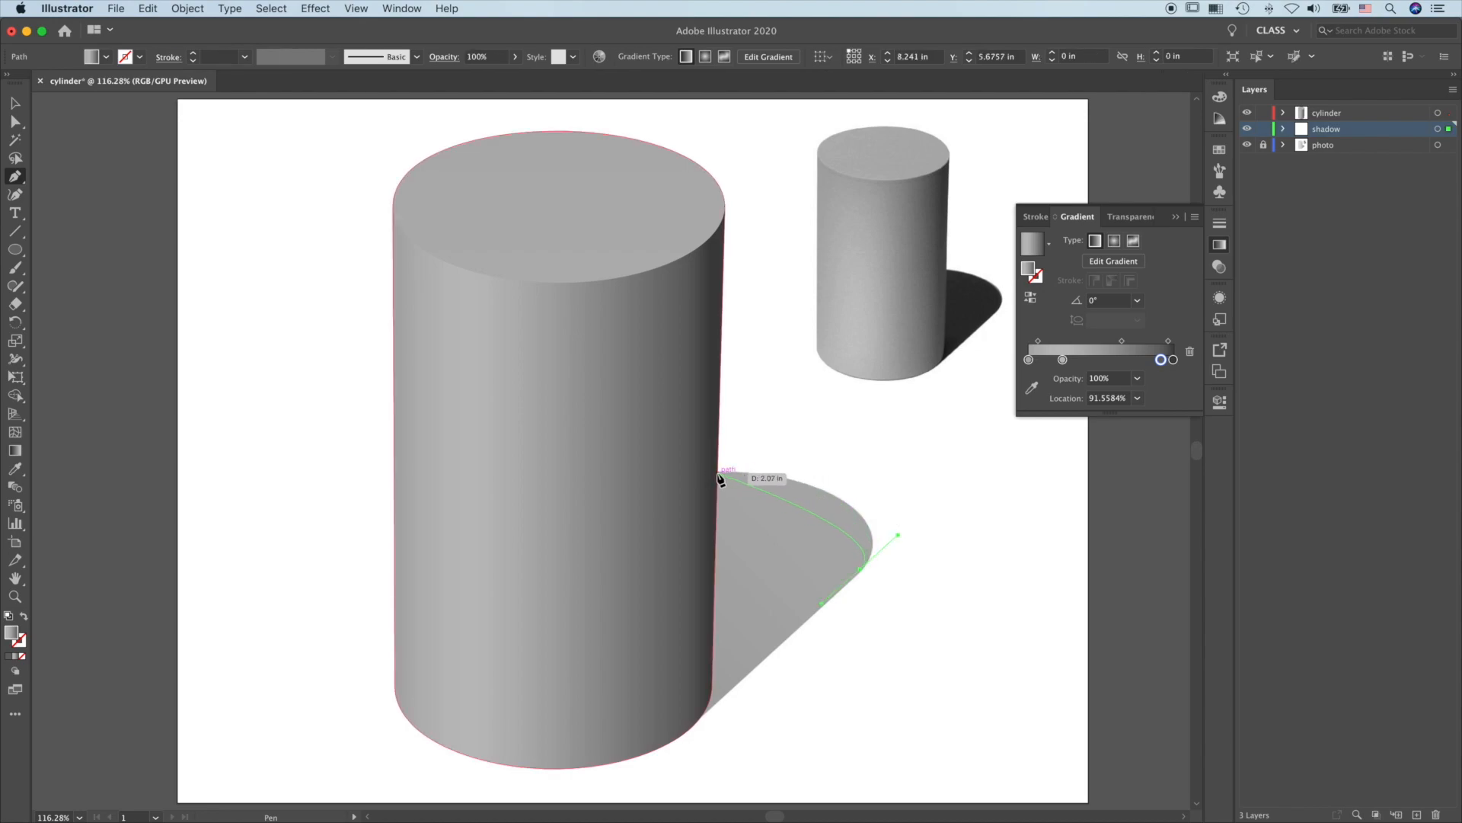
drag(700, 474, 555, 481)
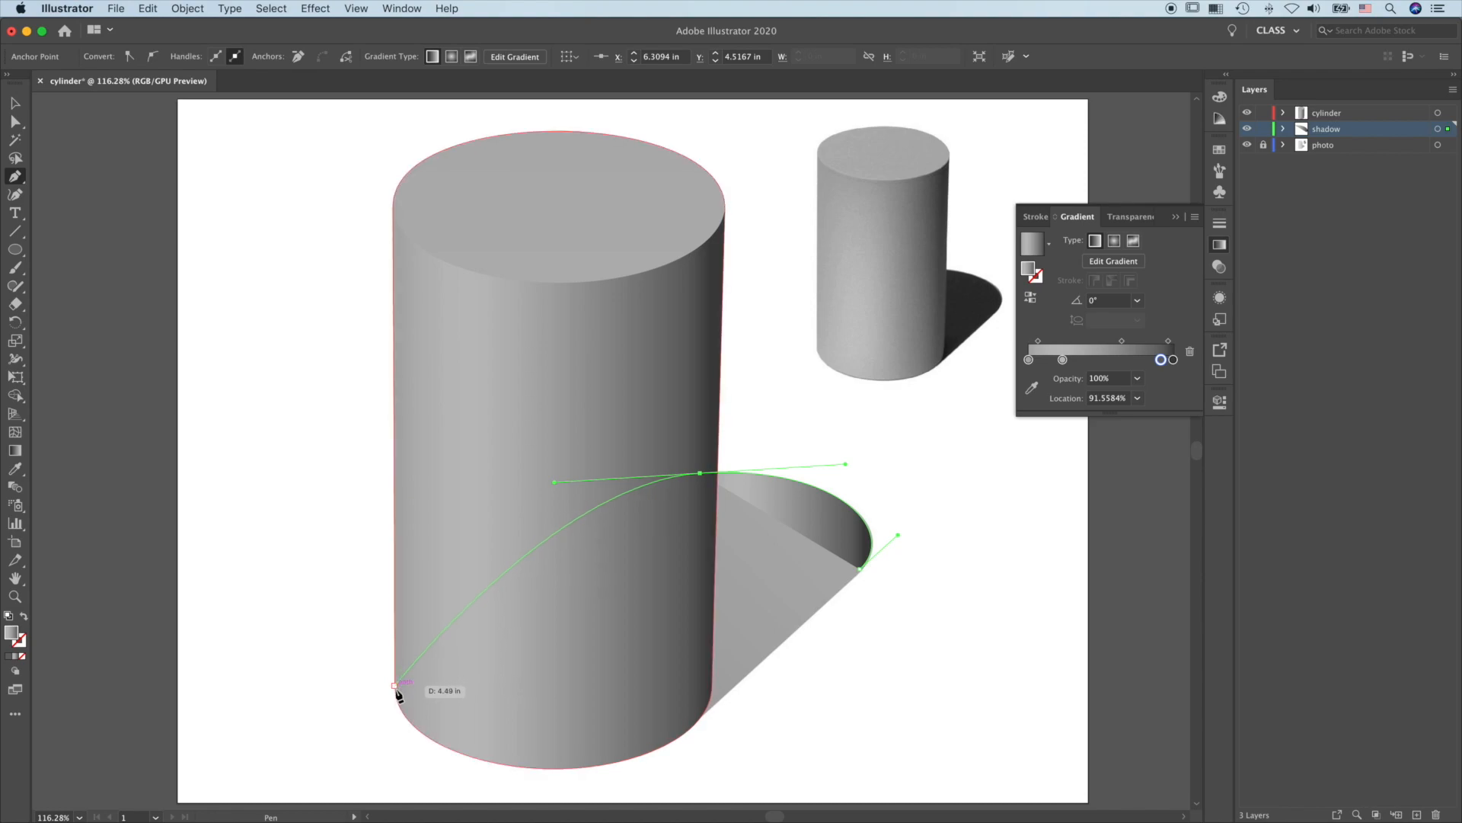
drag(395, 686, 397, 741)
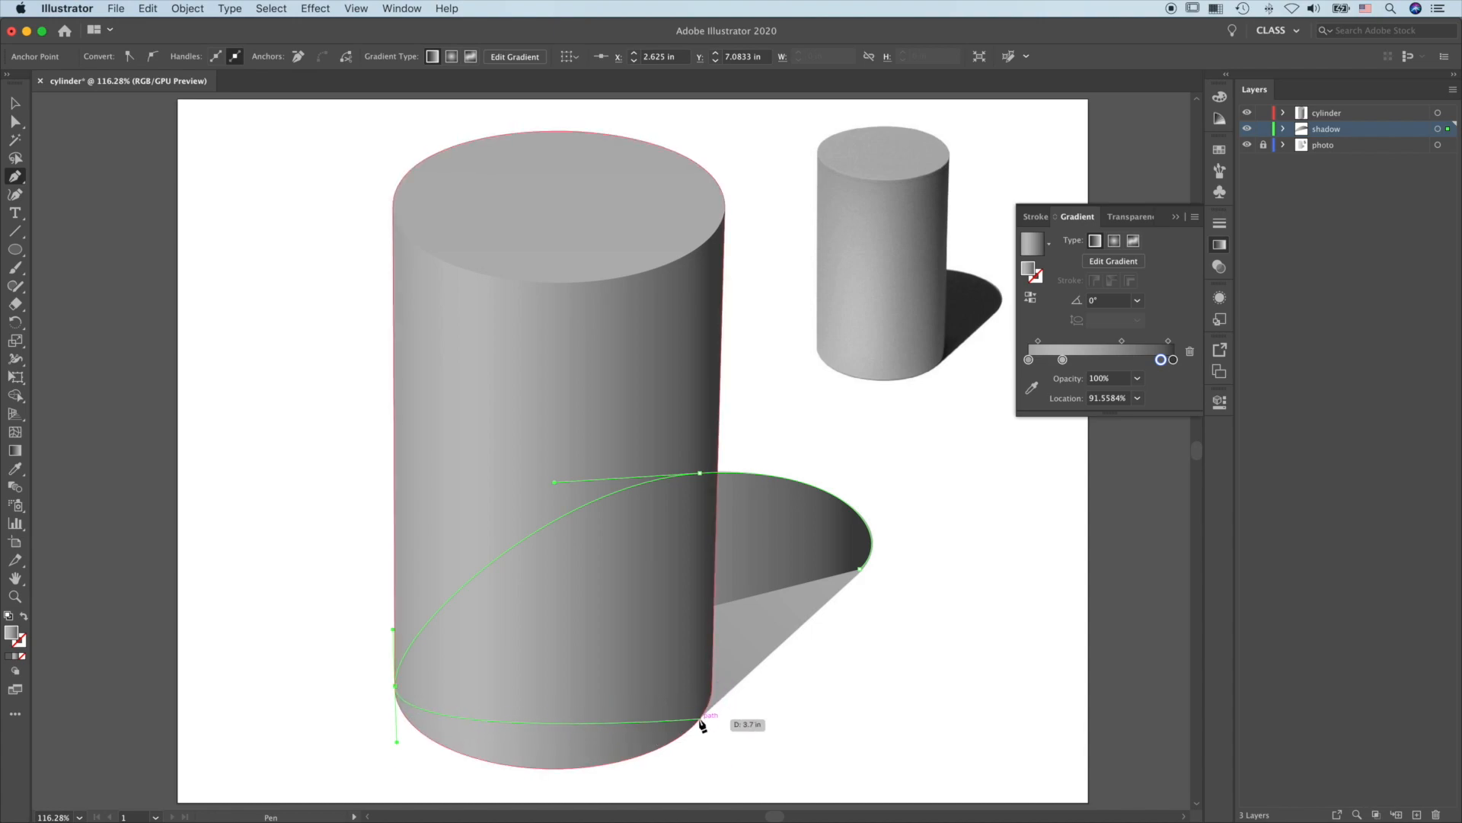
drag(698, 721, 783, 646)
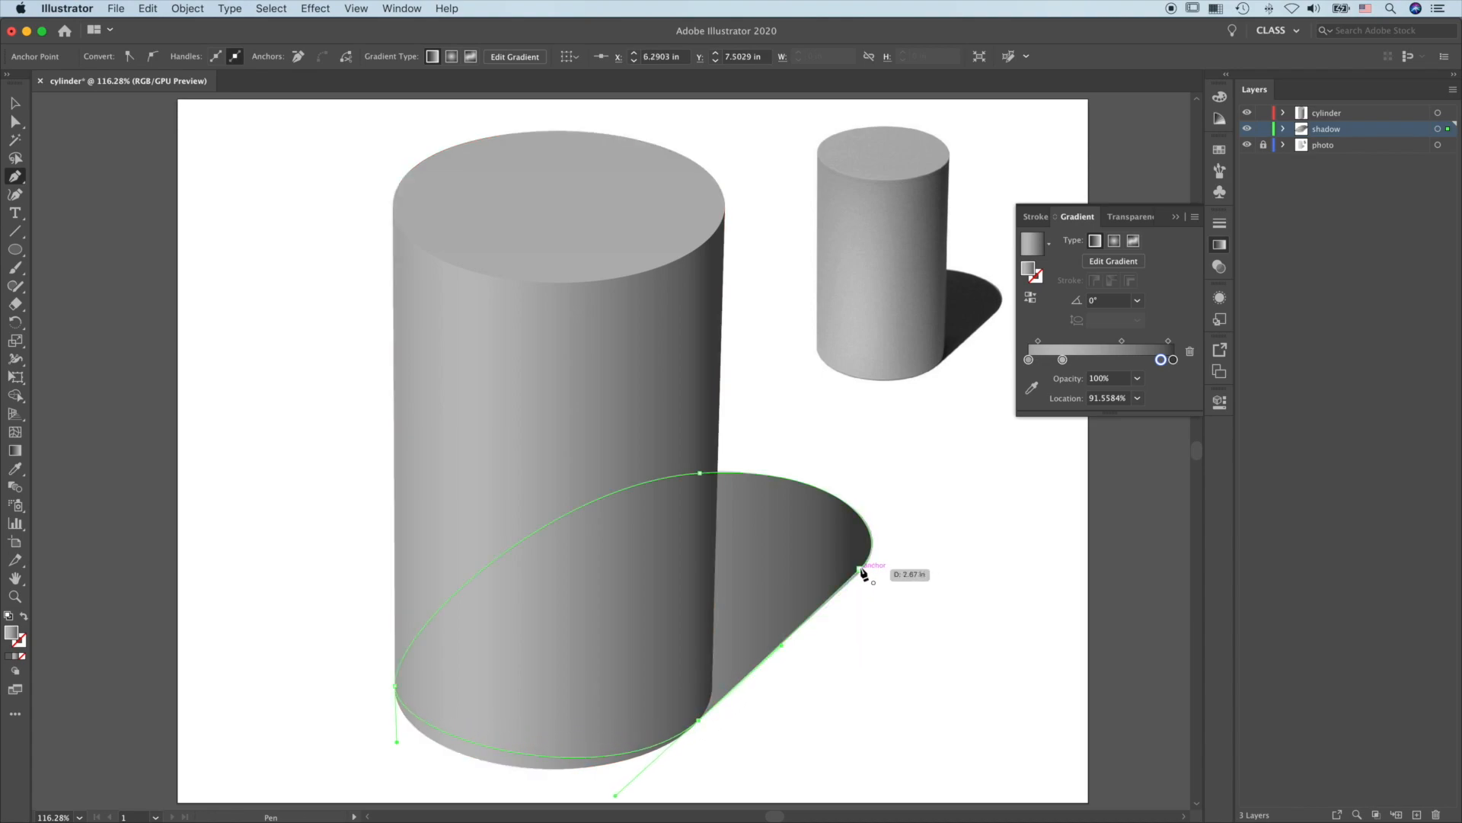
drag(862, 573, 894, 547)
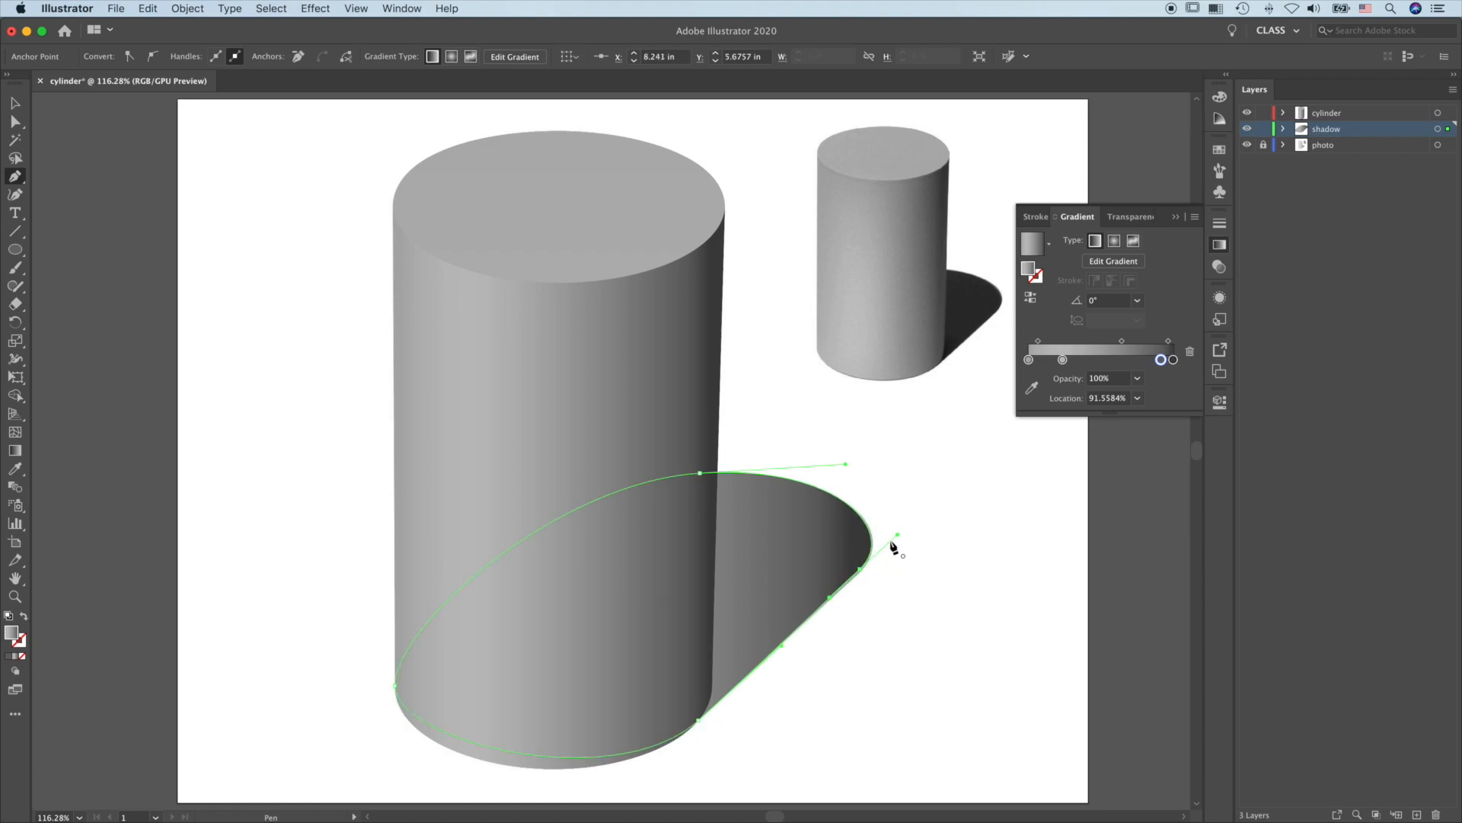
Refine the shadow path's far end against the photo, moving its right anchor to about X 8.24, Y 5.72 in and its top anchor to Y 4.50 in.
key(a)
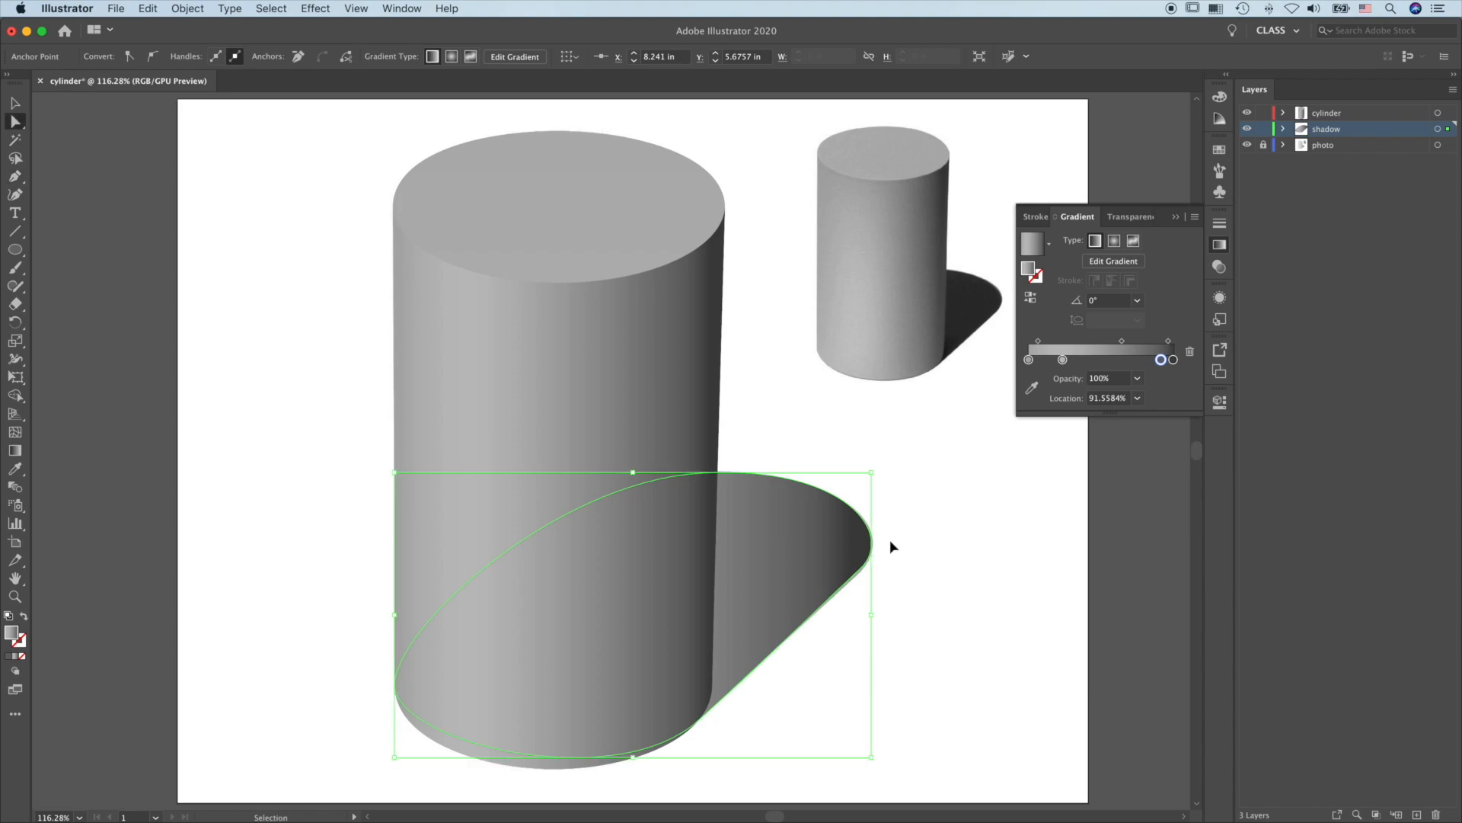
key(super+plus)
key(super+plus)
key(super+plus)
key(super+plus)
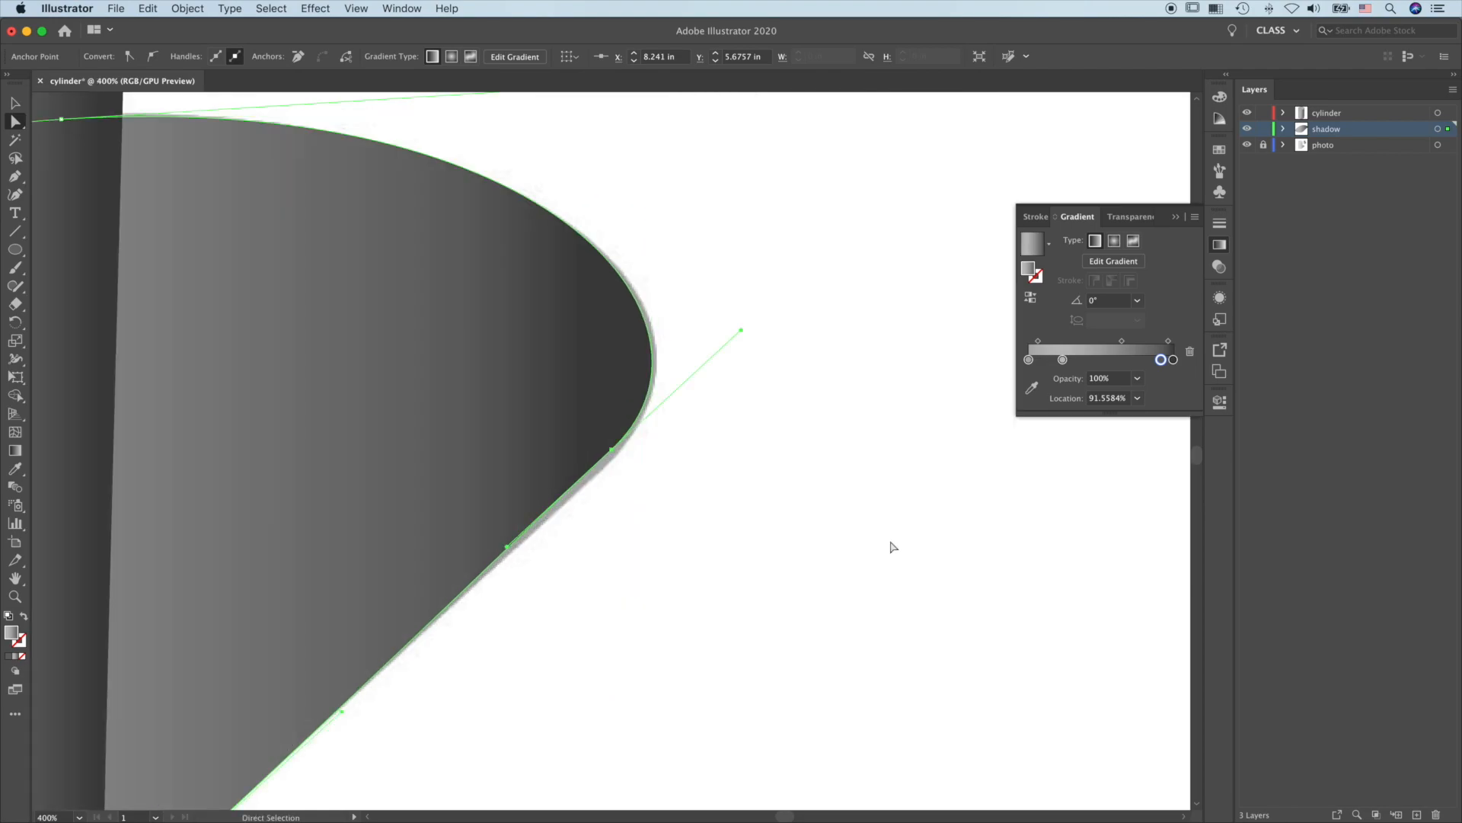
drag(613, 449, 610, 462)
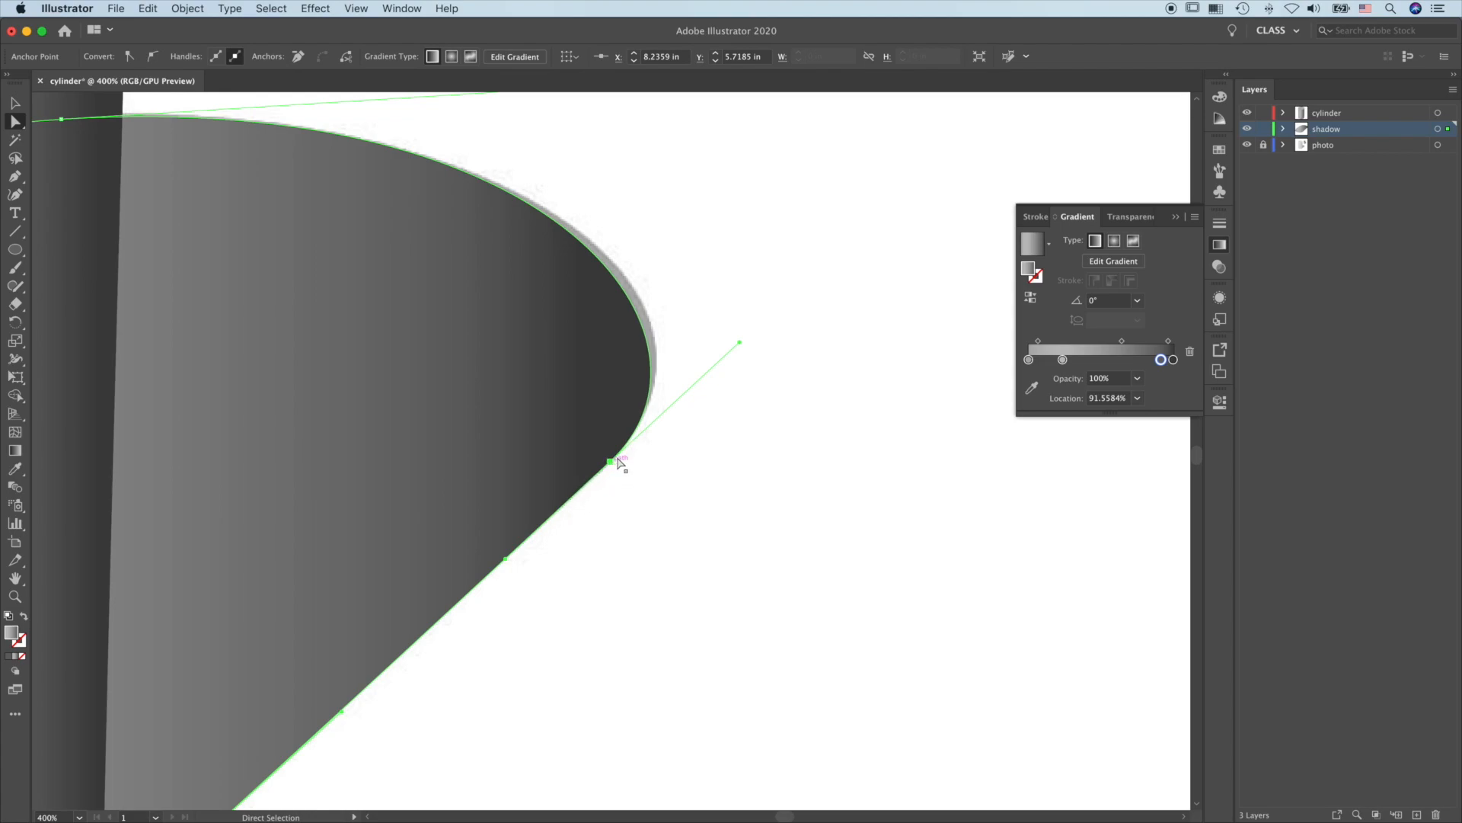
drag(739, 343, 762, 333)
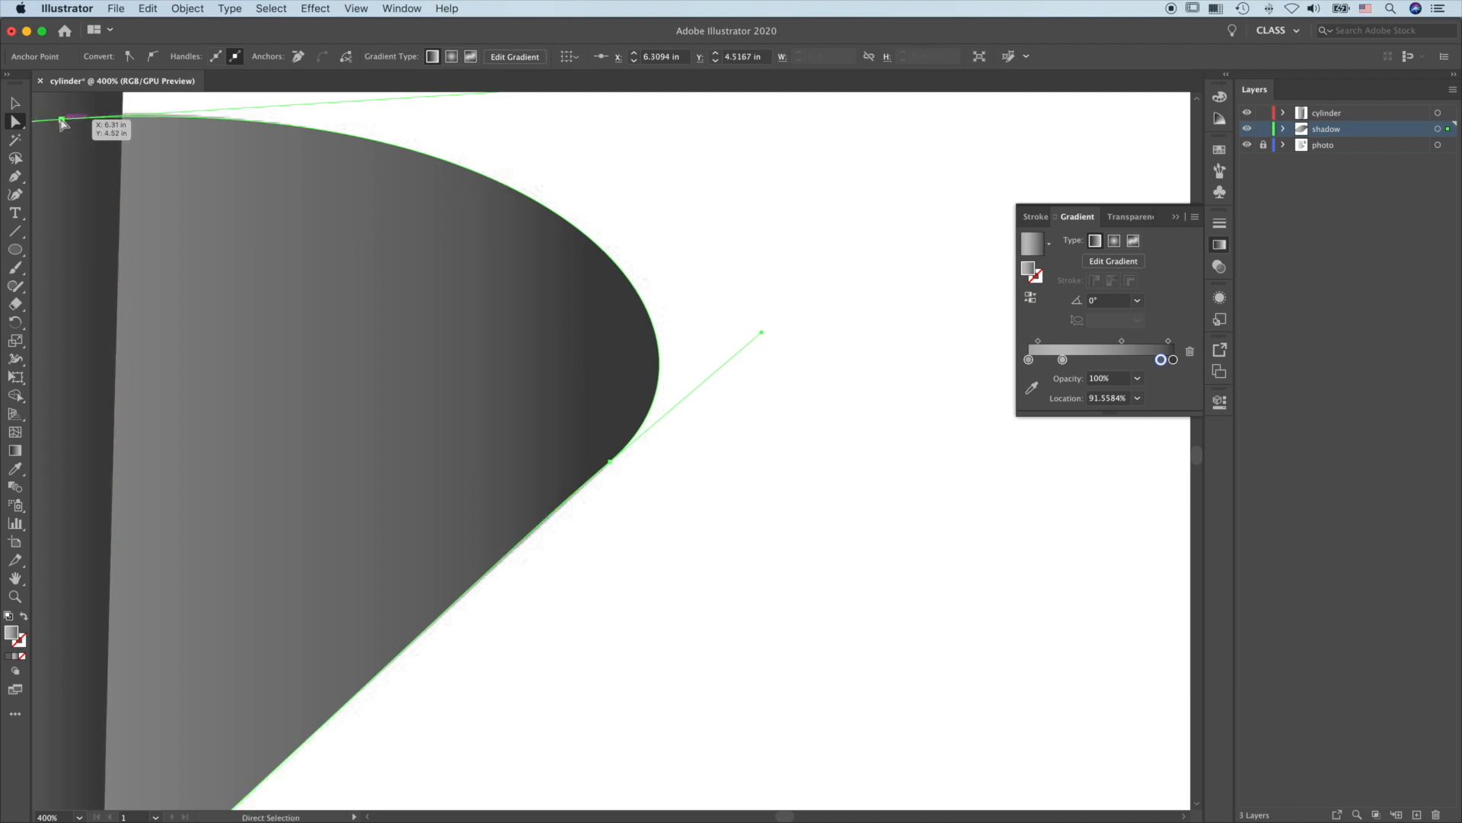
drag(62, 120, 62, 117)
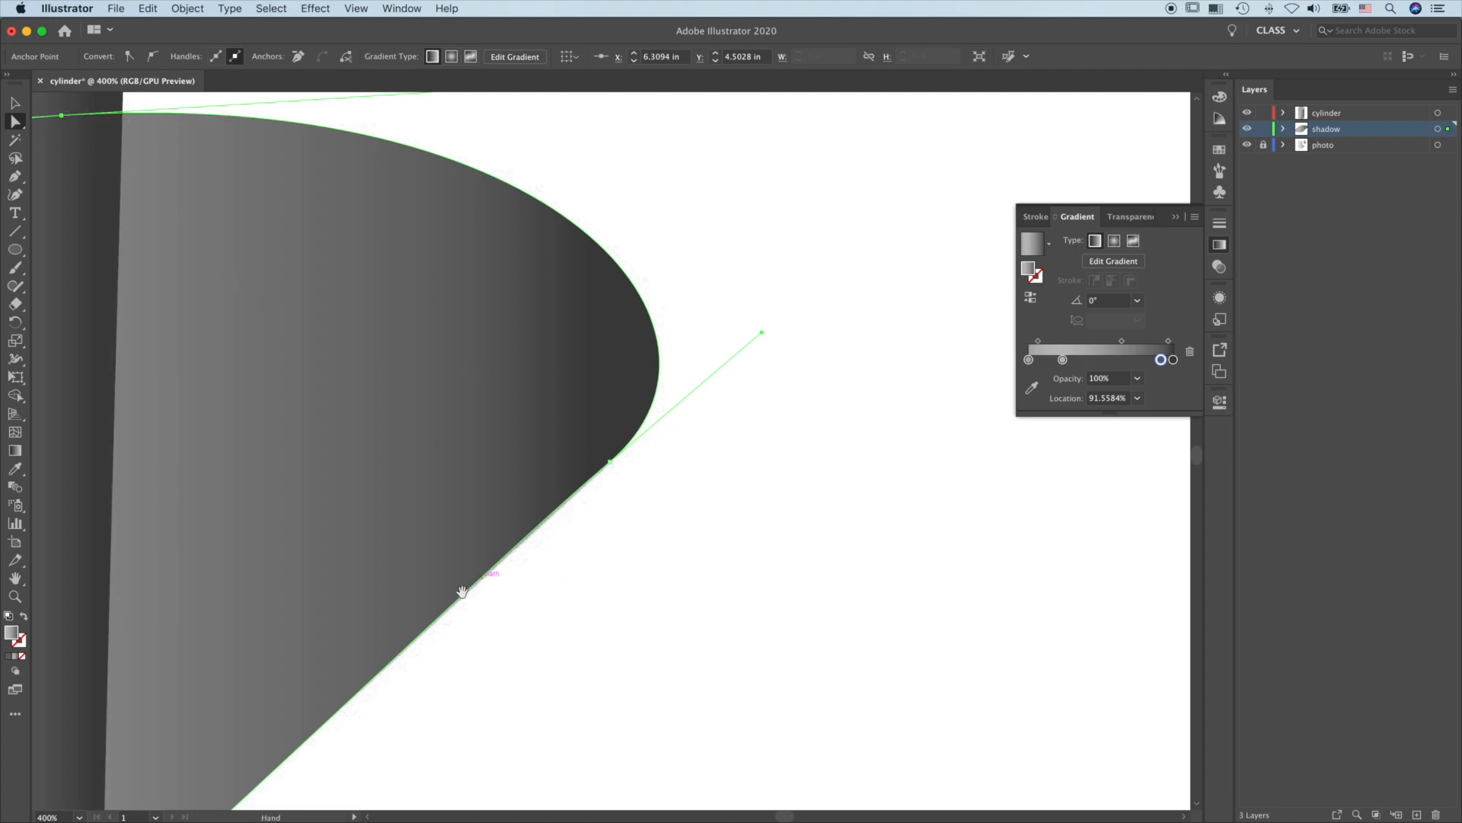
Adjust the direction handles on the shadow path's two base anchors so its lower curve follows the cylinder's bottom edge.
drag(414, 615, 681, 411)
drag(516, 731, 1066, 543)
key(super+minus)
click(982, 550)
drag(767, 746, 723, 669)
click(791, 614)
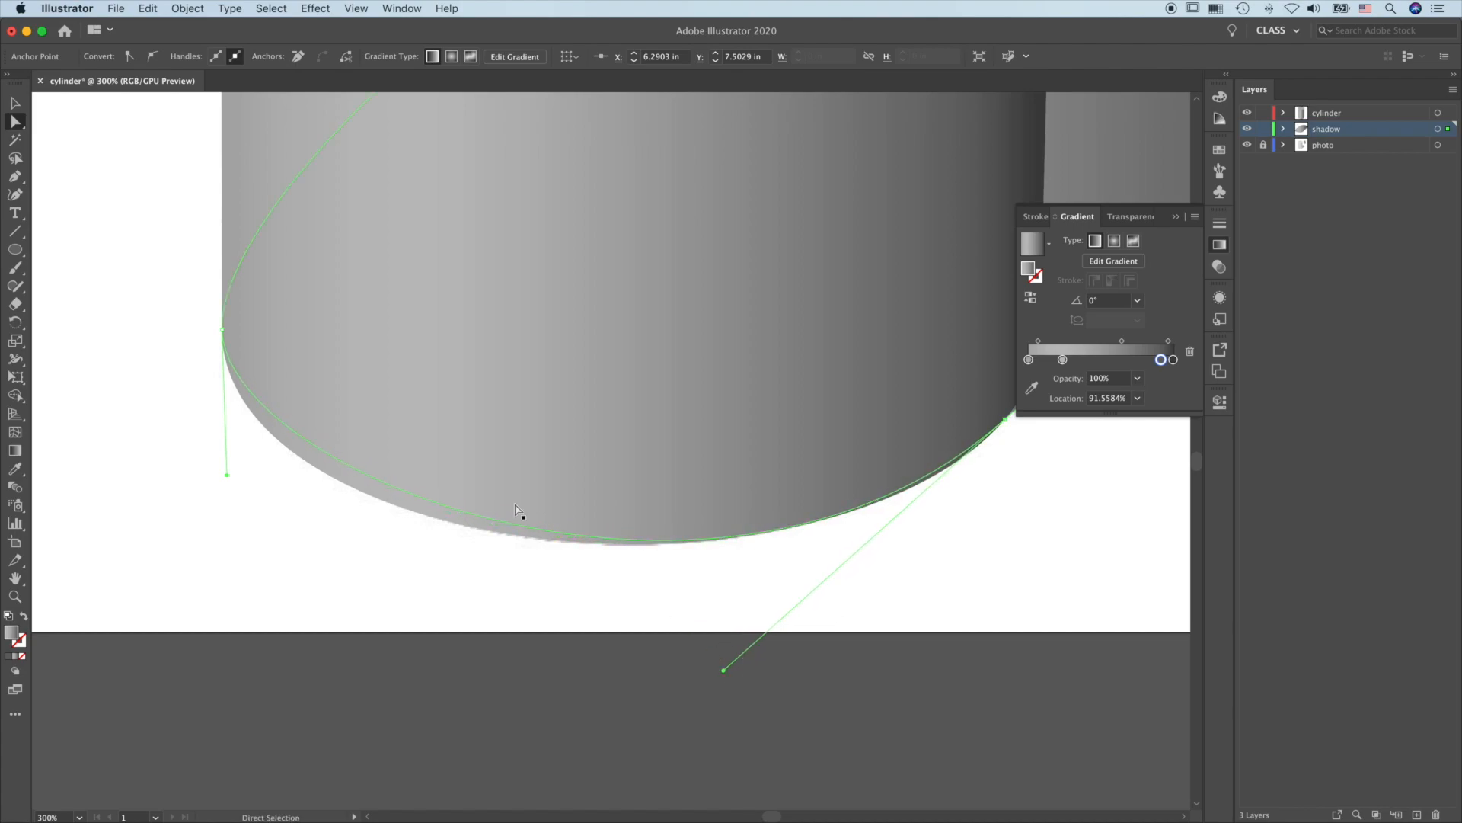
drag(227, 474, 221, 527)
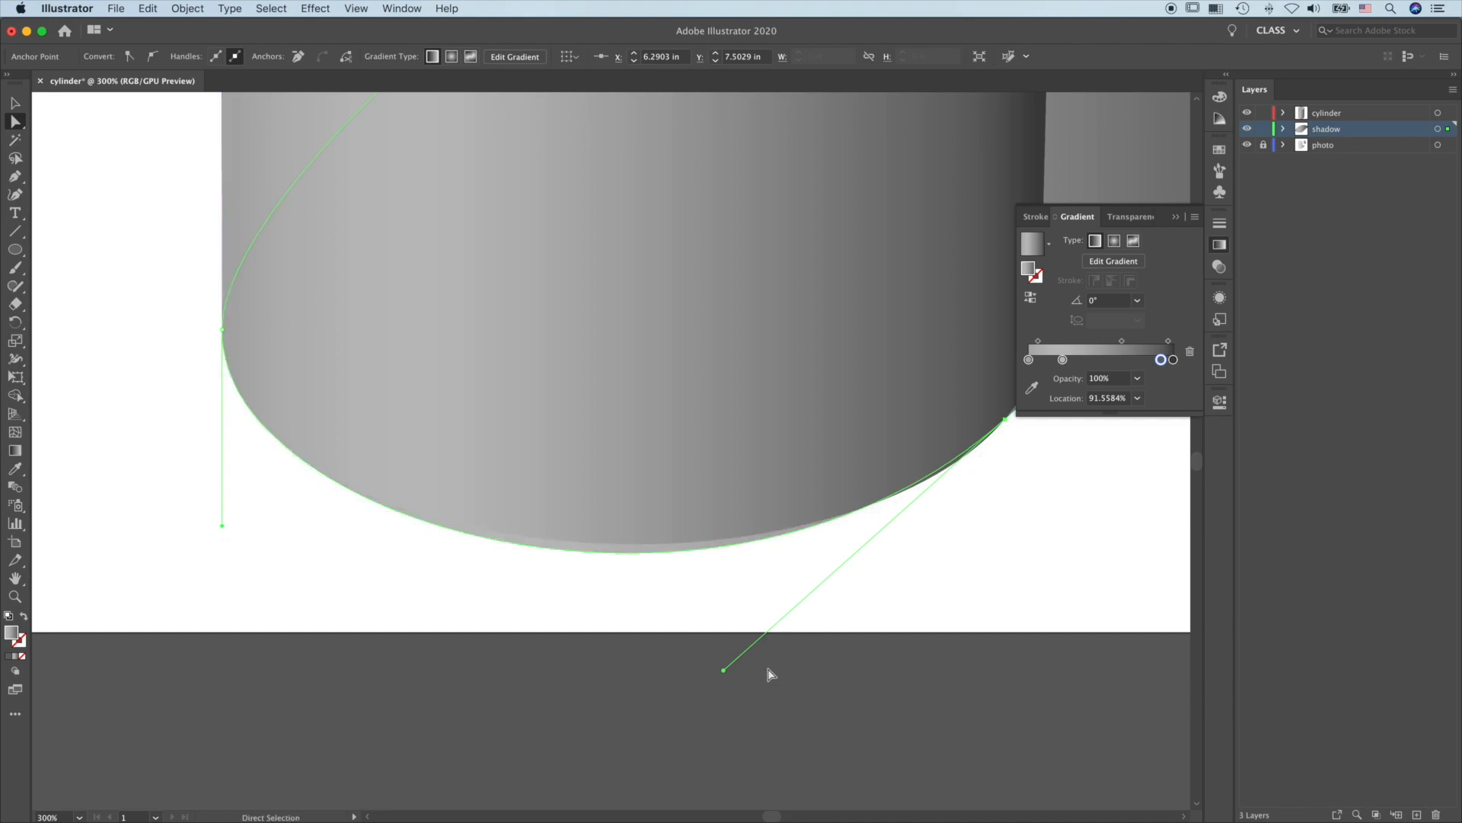
key(super+0)
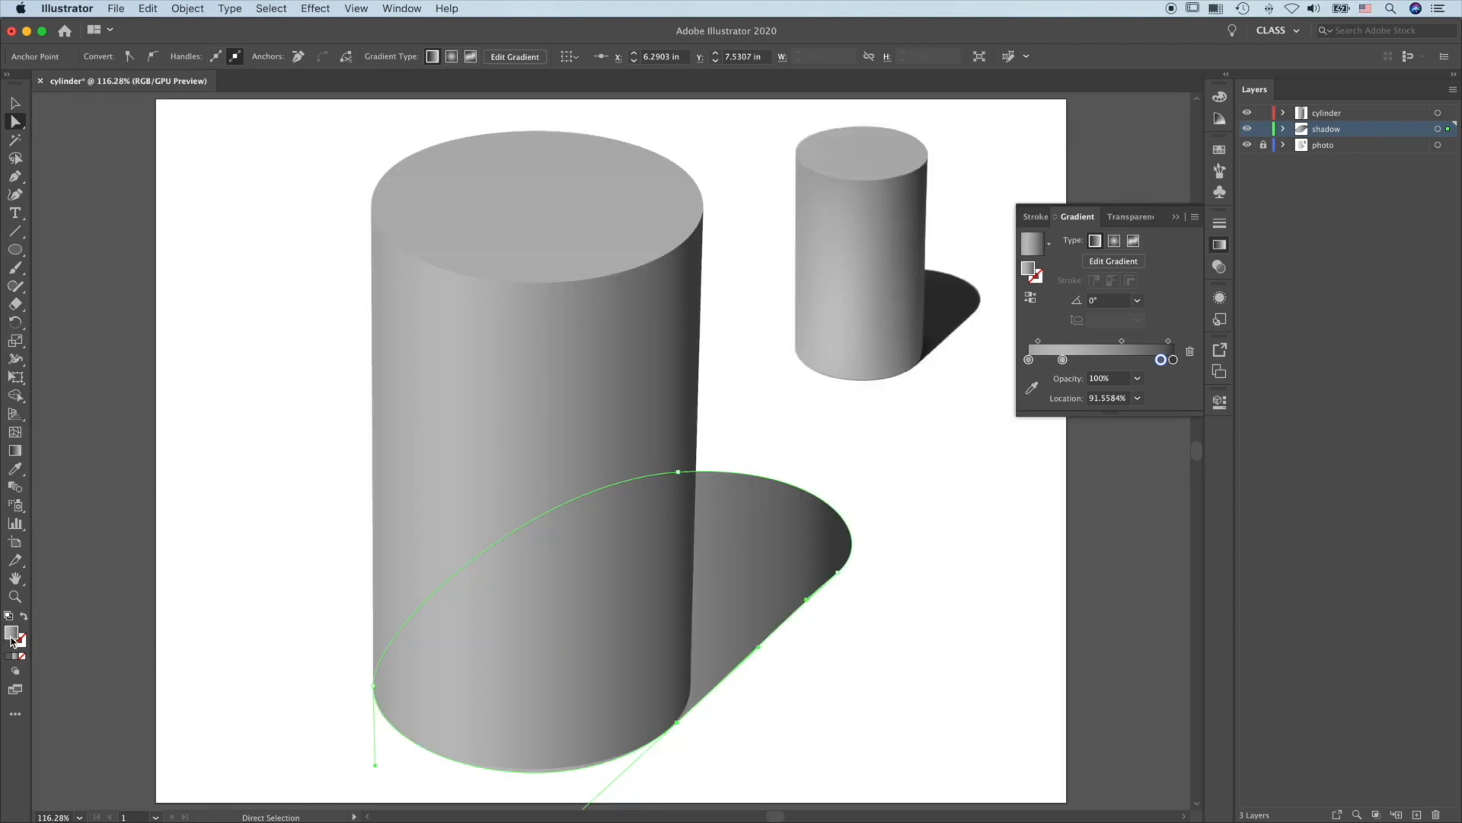
Fill the large cylinder's shadow with the dark tone sampled from the small reference cylinder's shadow.
key(i)
click(952, 305)
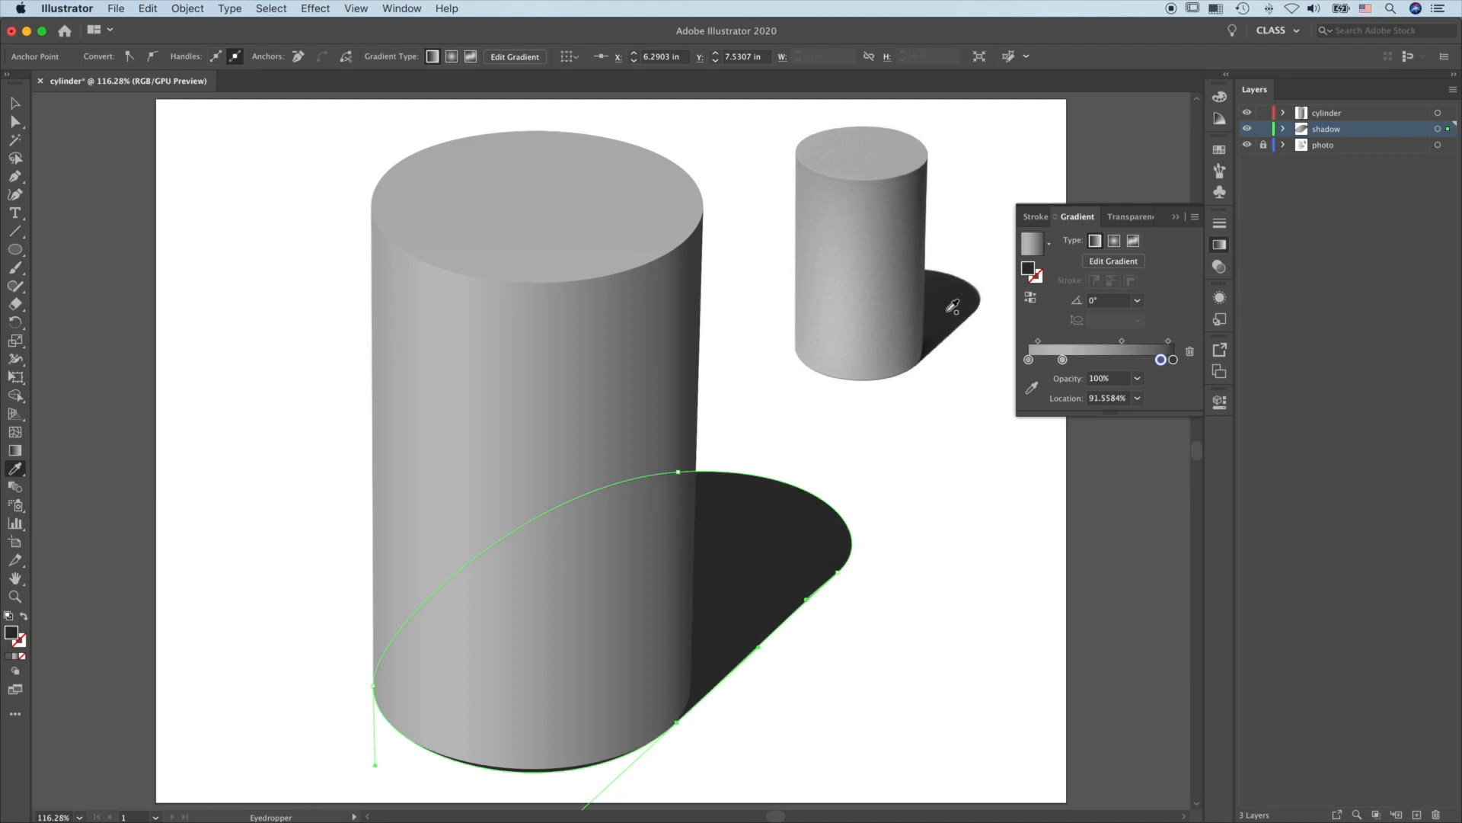
Add an anchor point to the shadow path's lower curve beneath the cylinder's base, at about X 3.77, Y 8.03 in.
key(super+equal)
key(super+equal)
key(super+equal)
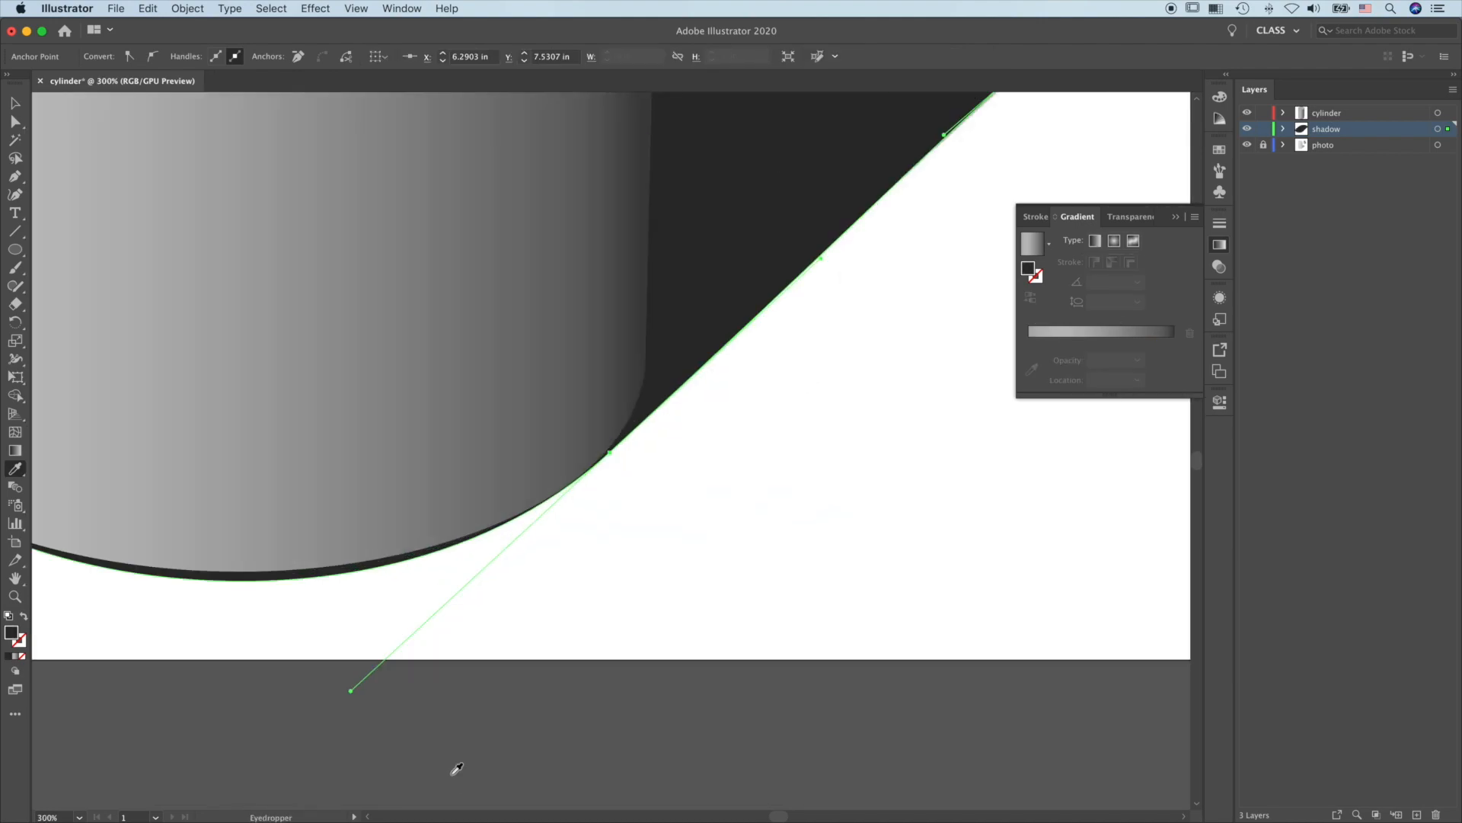
drag(394, 595, 656, 573)
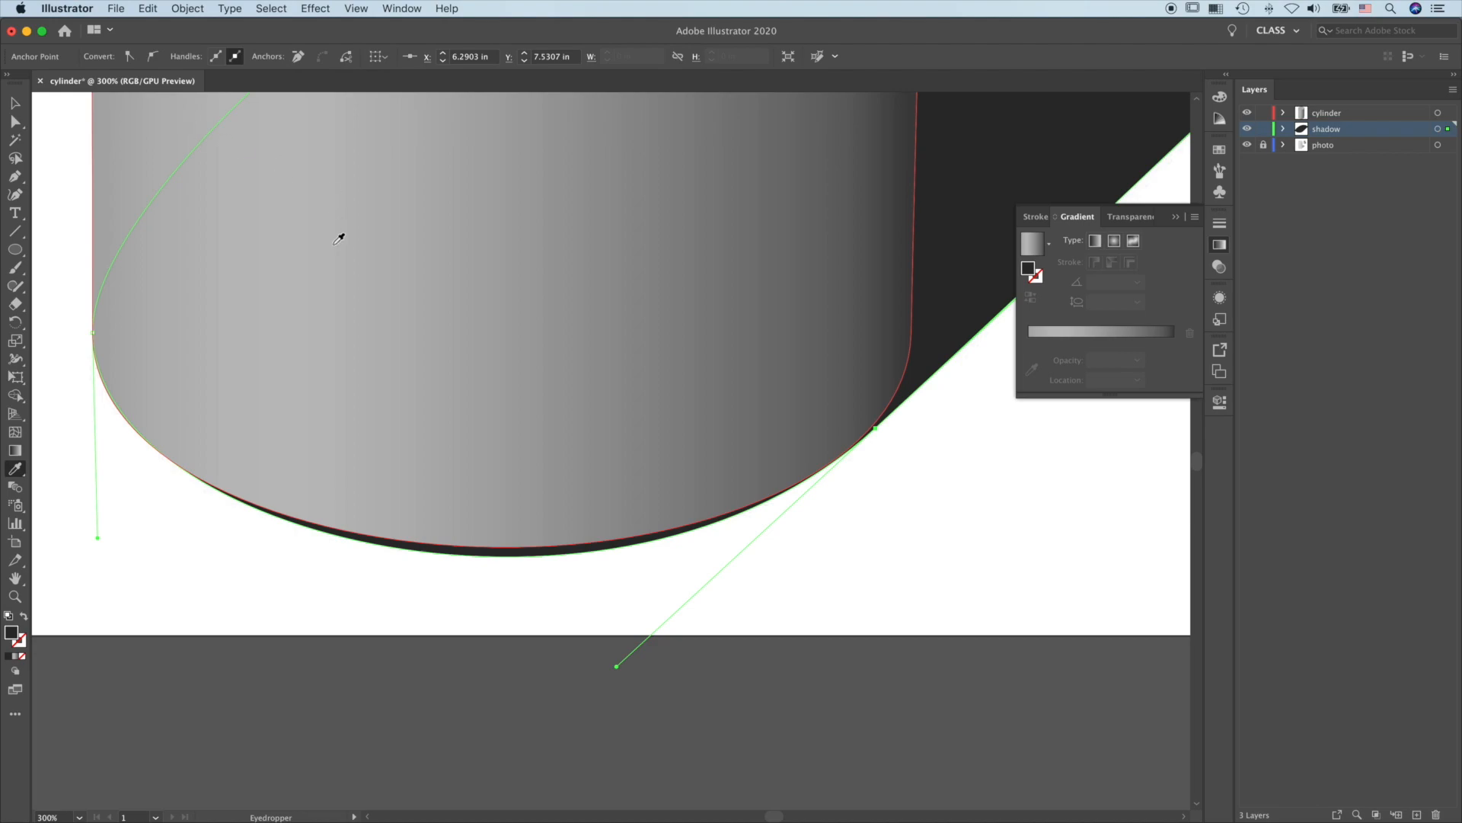
key(plus)
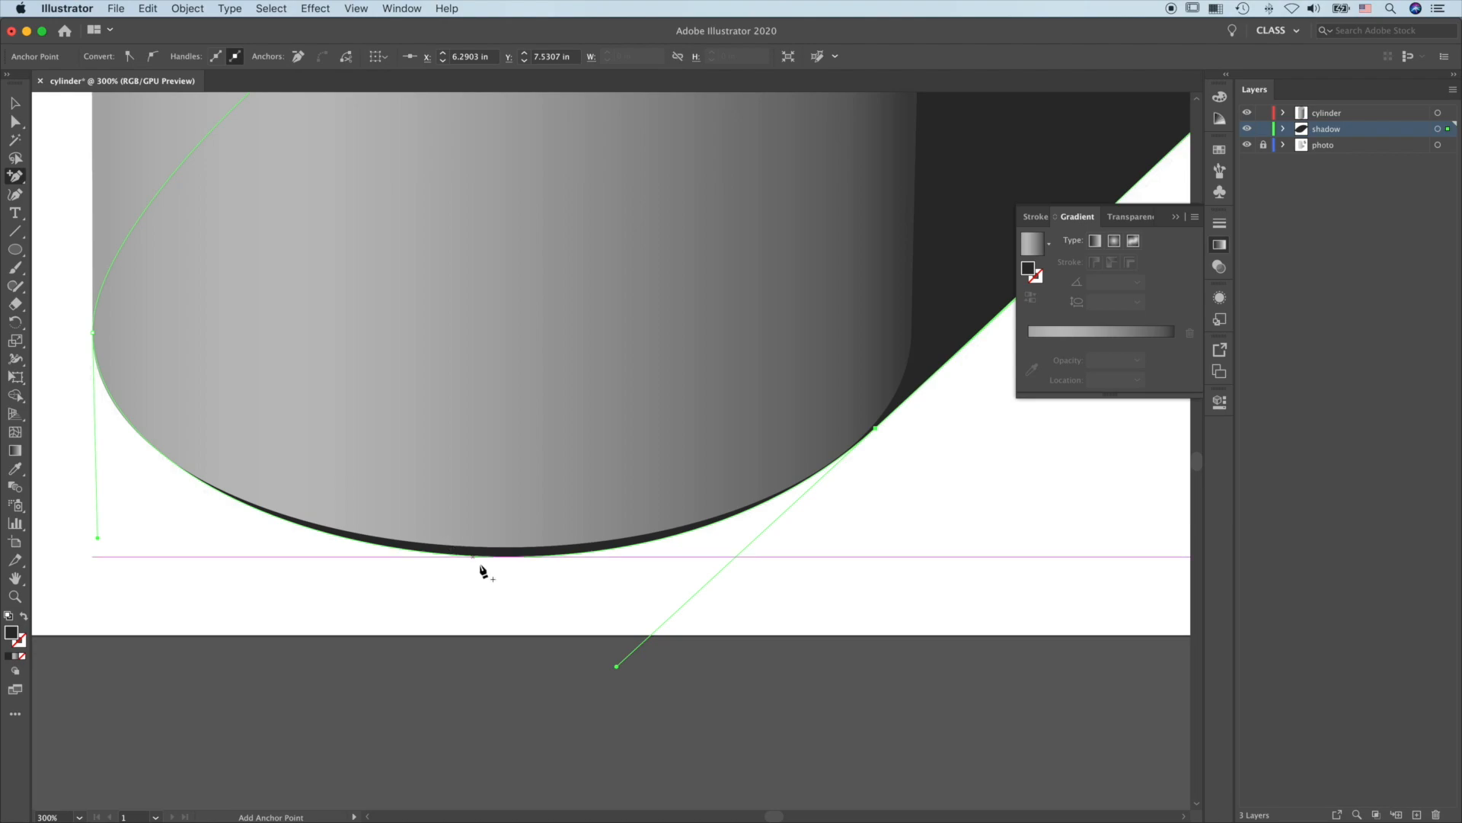
click(339, 537)
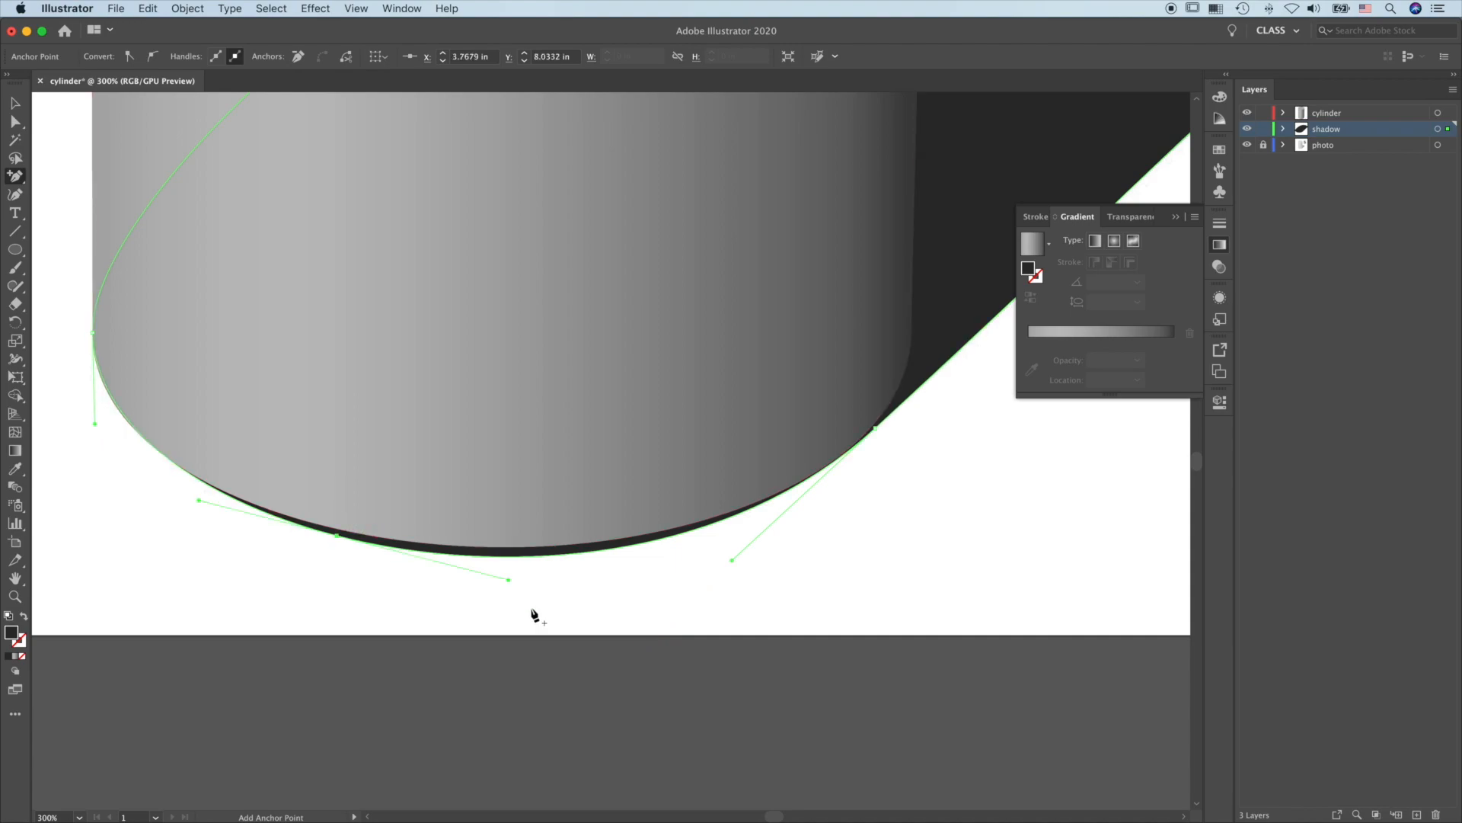
Move the added anchor to about X 3.80, Y 8.02 in and adjust the neighbouring handles so the shadow hugs the cylinder's bottom edge.
key(a)
click(338, 536)
drag(198, 501, 176, 504)
drag(336, 535, 343, 536)
drag(876, 427, 879, 428)
click(343, 536)
key(Up)
drag(653, 537, 654, 534)
drag(736, 560, 748, 551)
drag(182, 500, 194, 504)
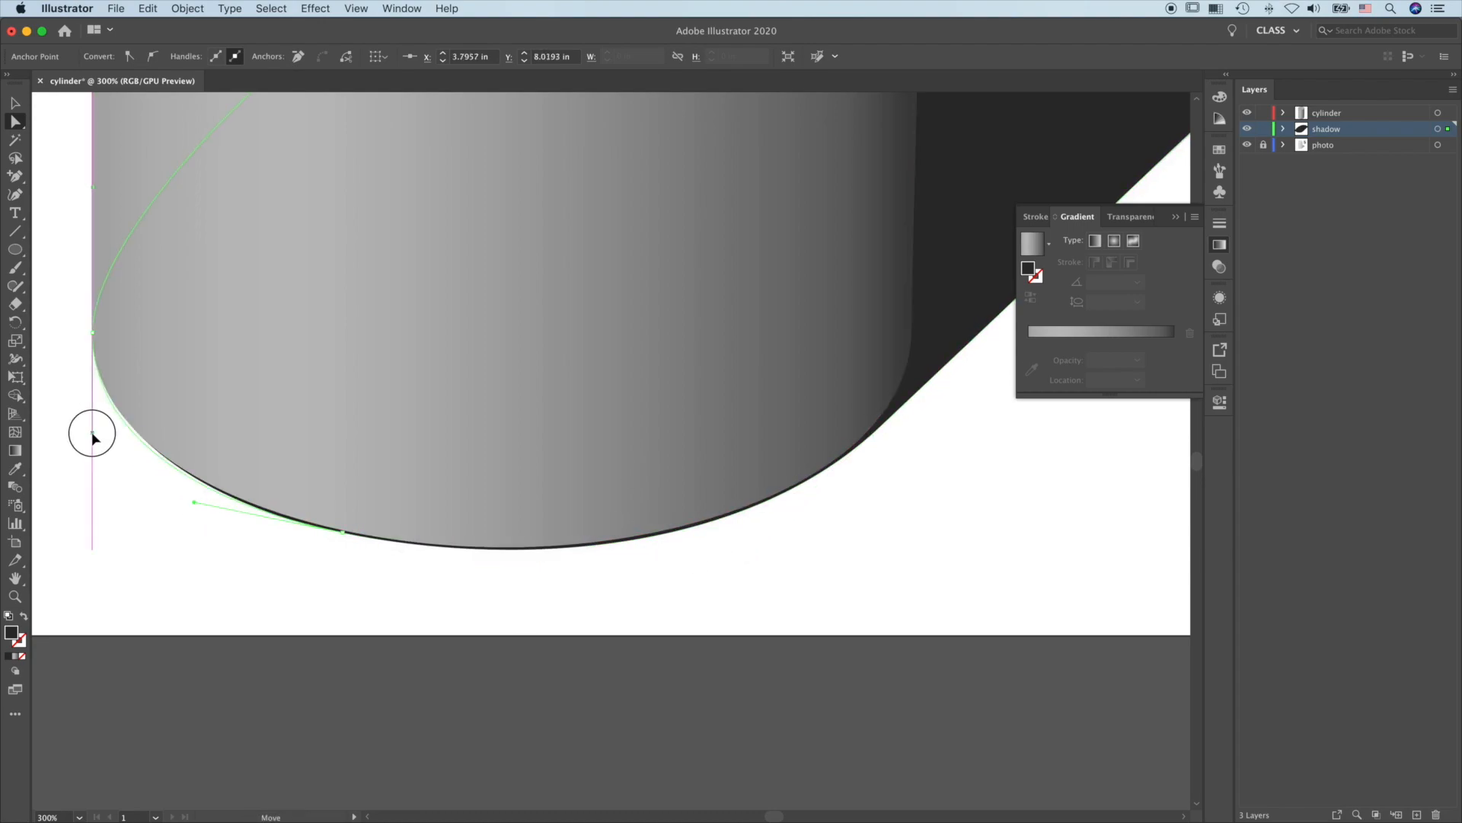
key(super+0)
click(903, 697)
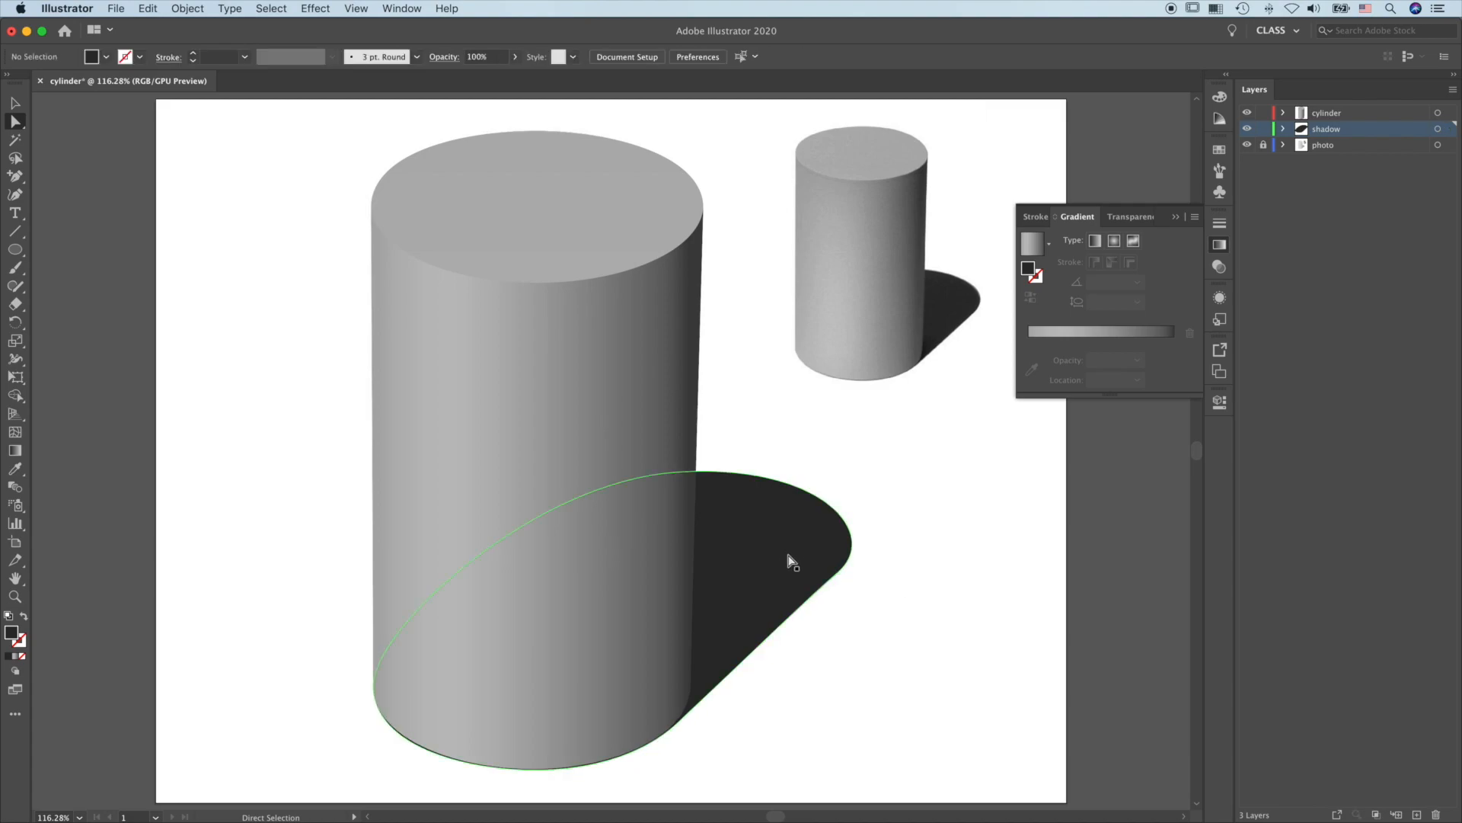
Apply a linear gradient to the shadow path at about 51° and remove its two intermediate colour stops.
click(1283, 129)
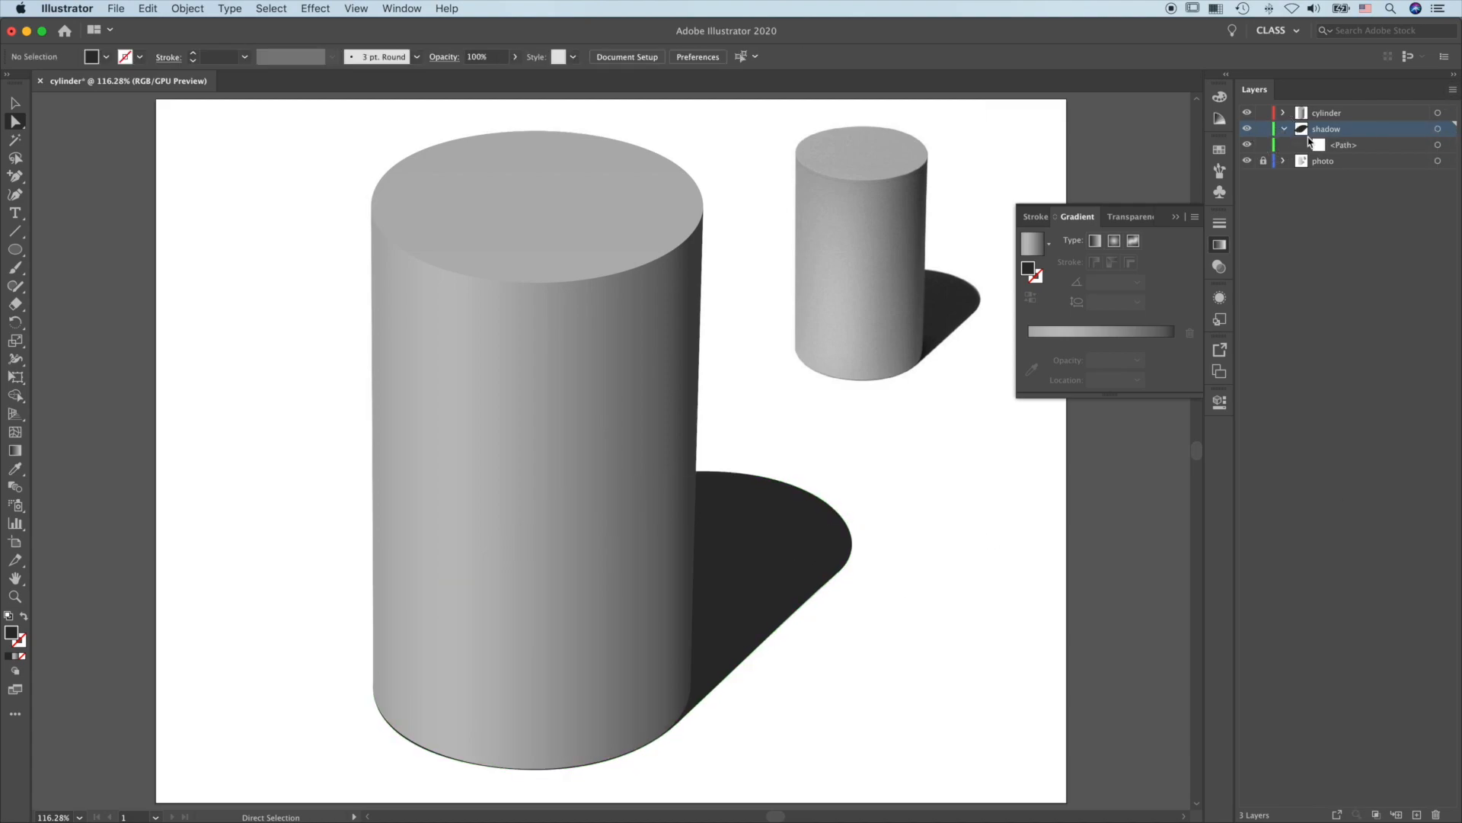
click(1452, 149)
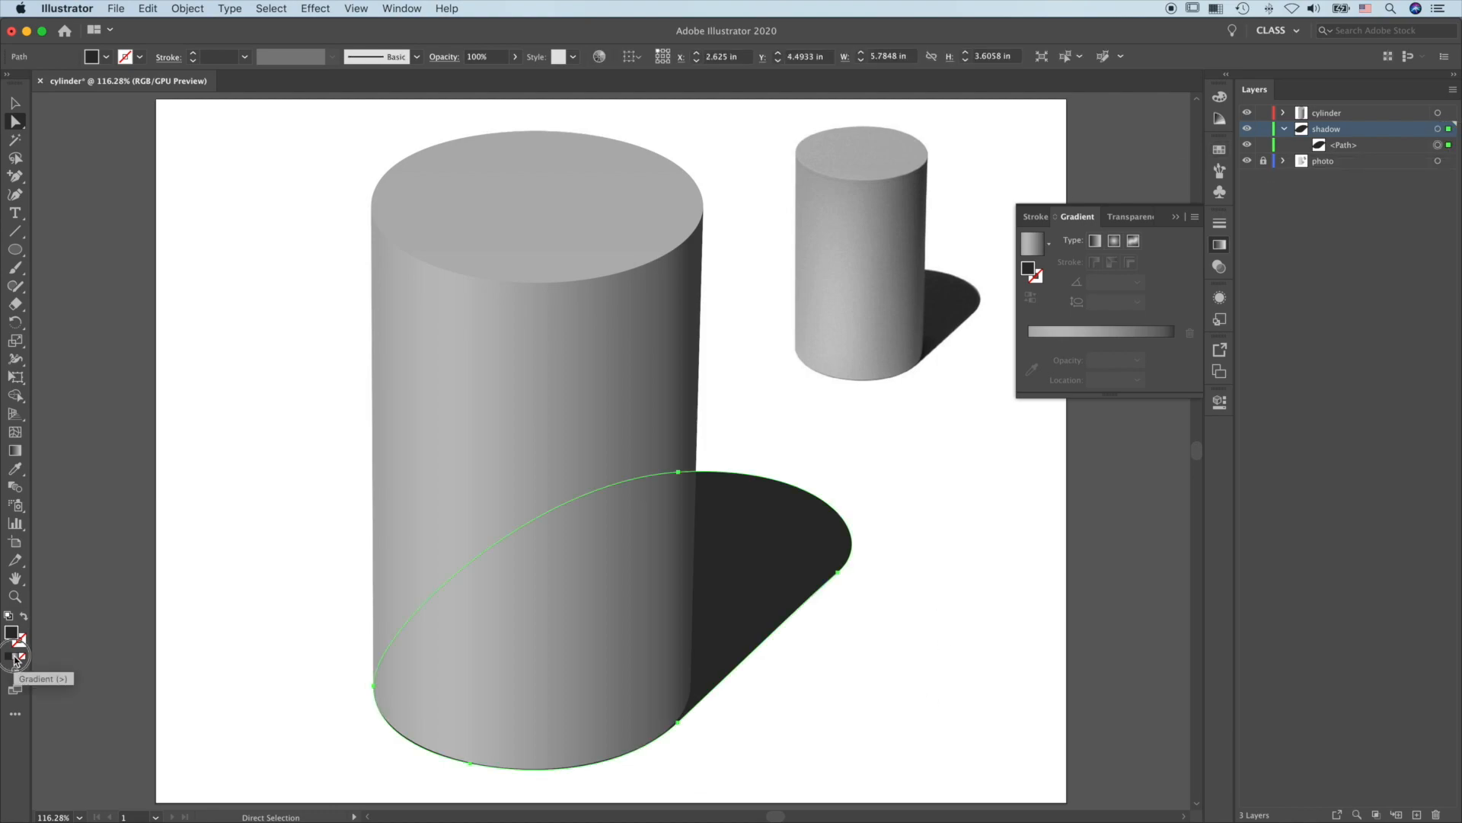
click(14, 656)
key(g)
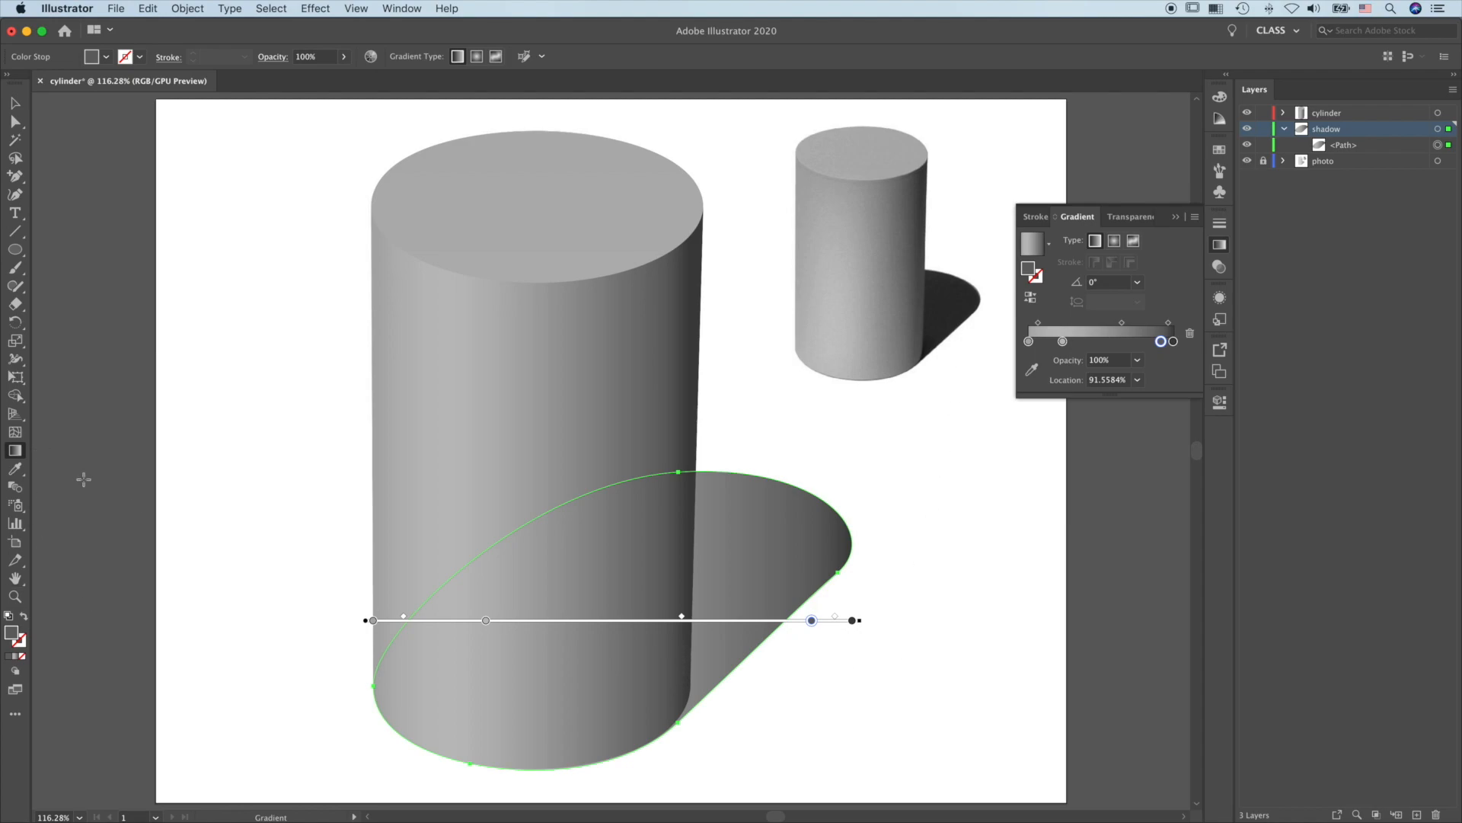
mouse_move(674, 678)
mouse_down()
mouse_move(839, 487)
mouse_move(821, 495)
mouse_up()
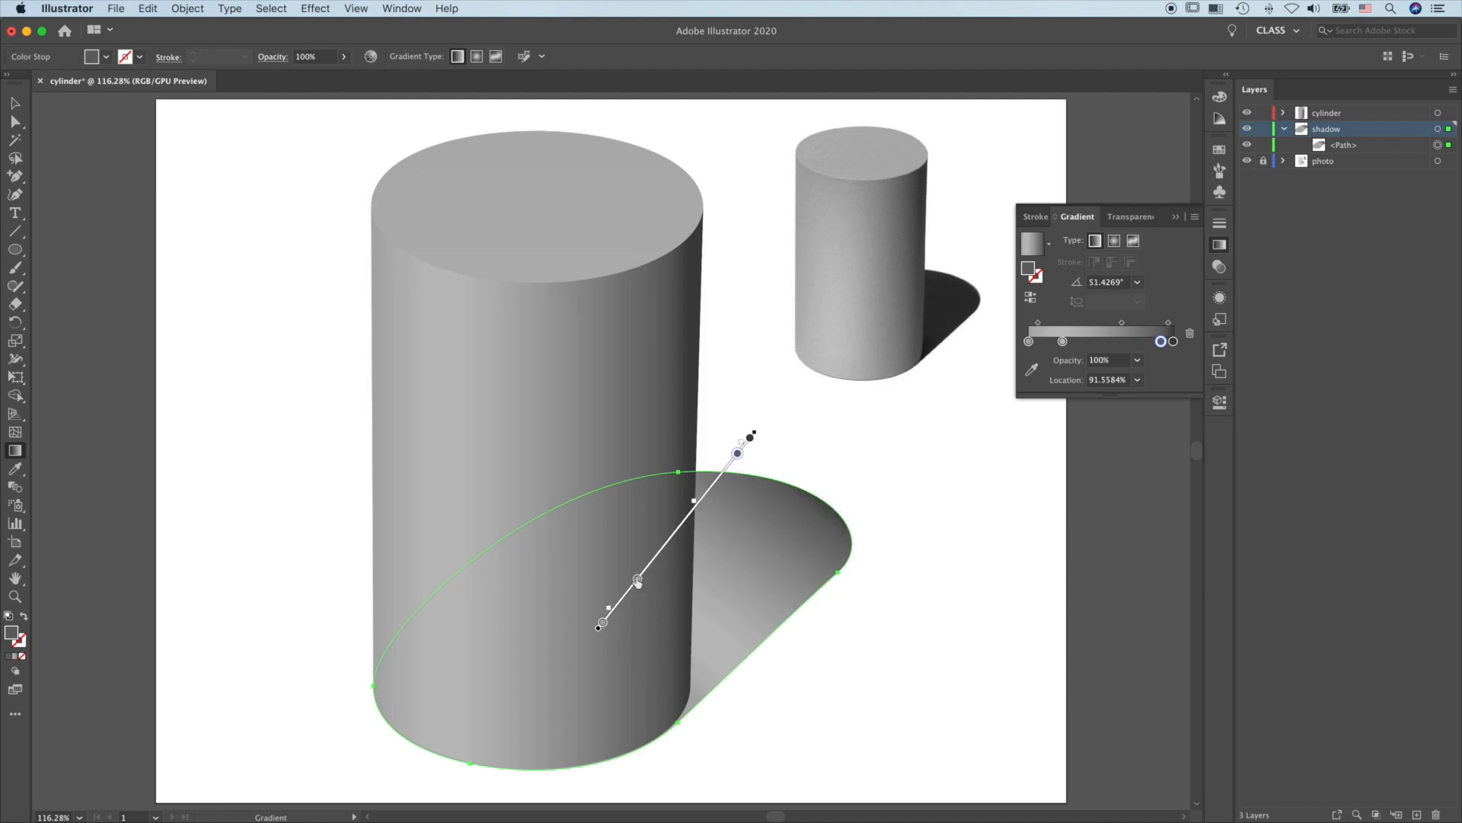
drag(638, 581, 811, 709)
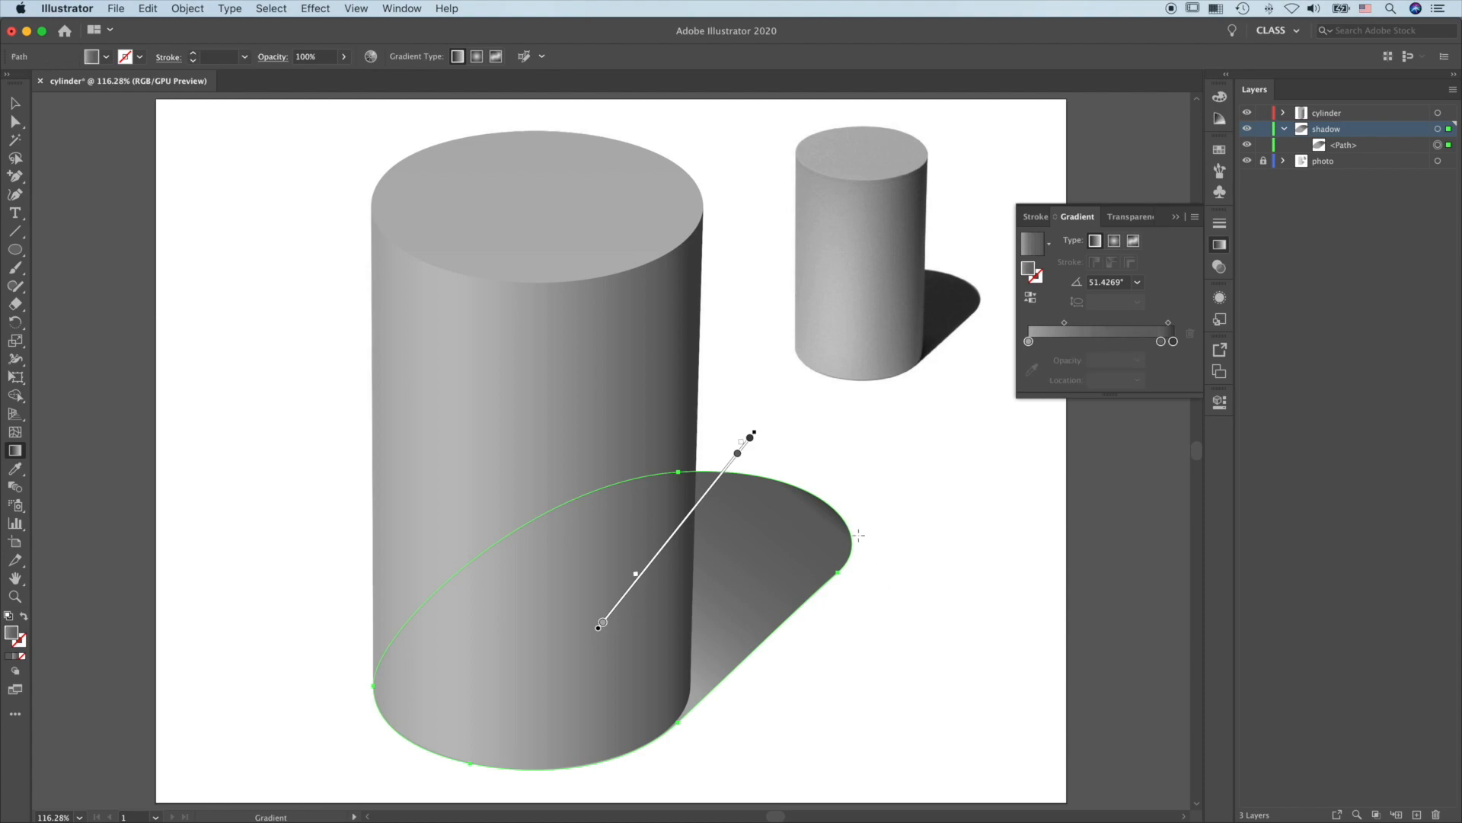
drag(737, 456, 893, 660)
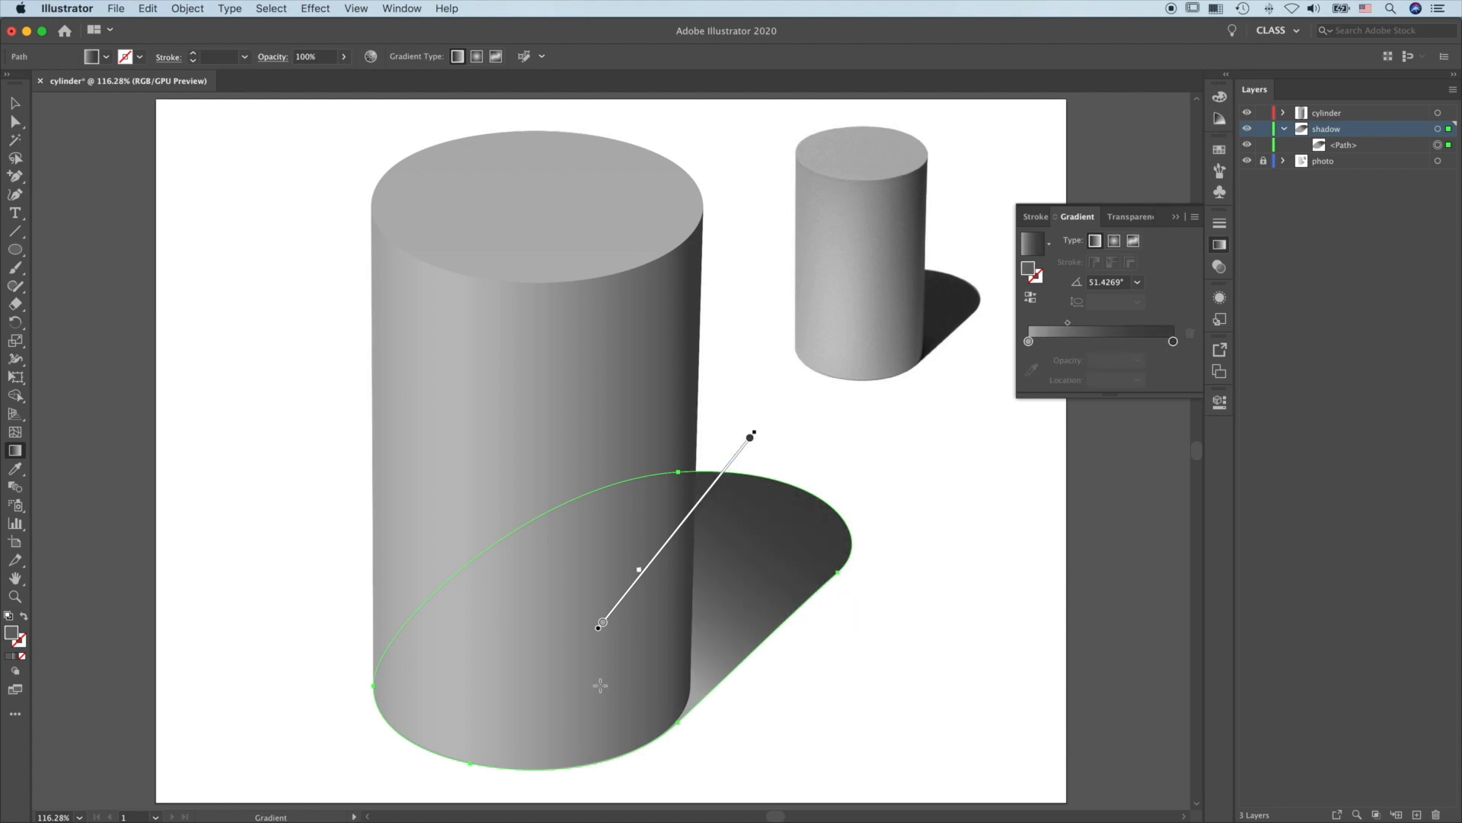
Set the shadow gradient's start stop to the dark tone sampled near the base of the small cylinder's shadow.
click(603, 623)
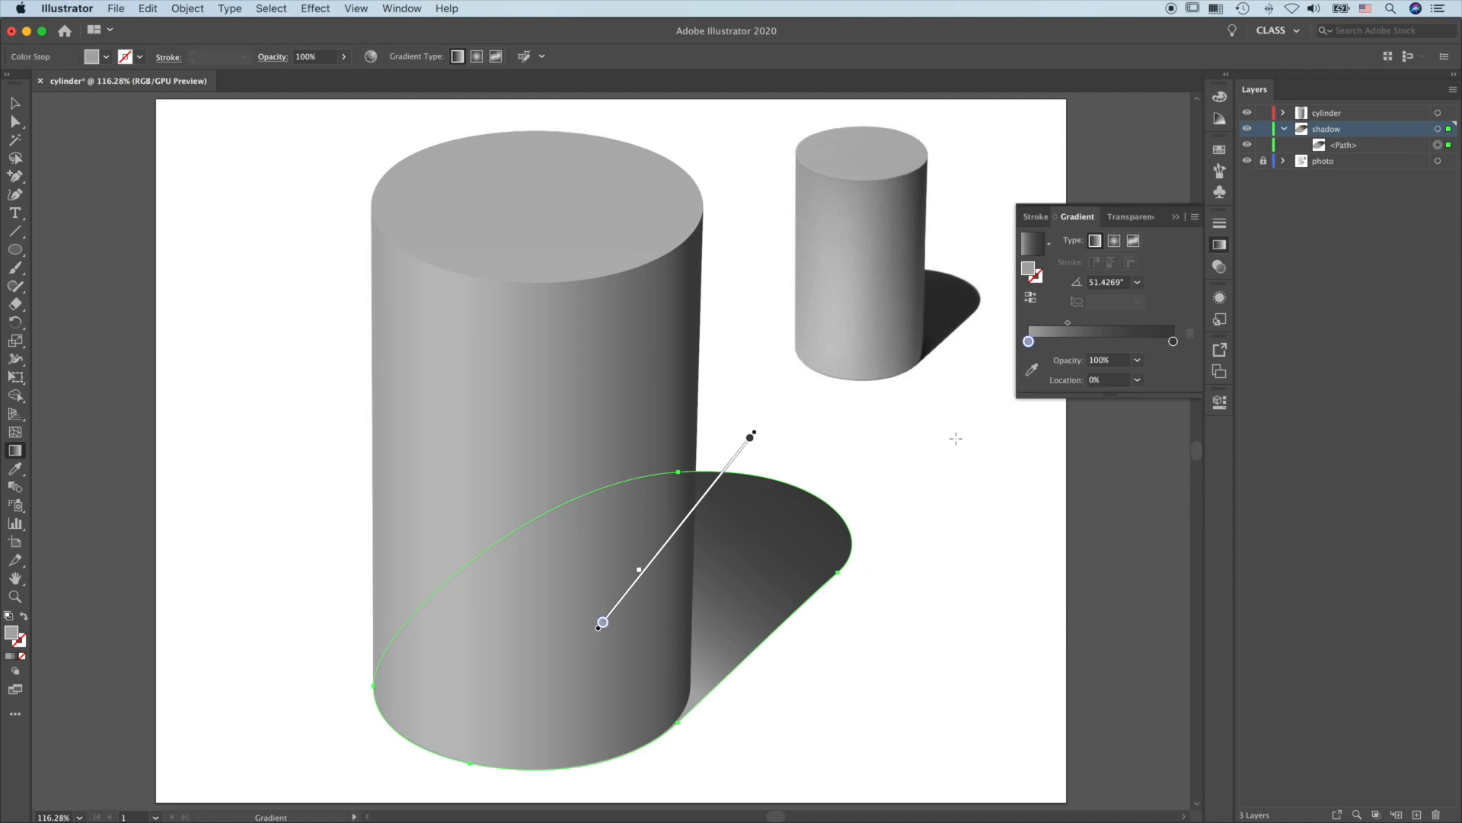
click(1032, 370)
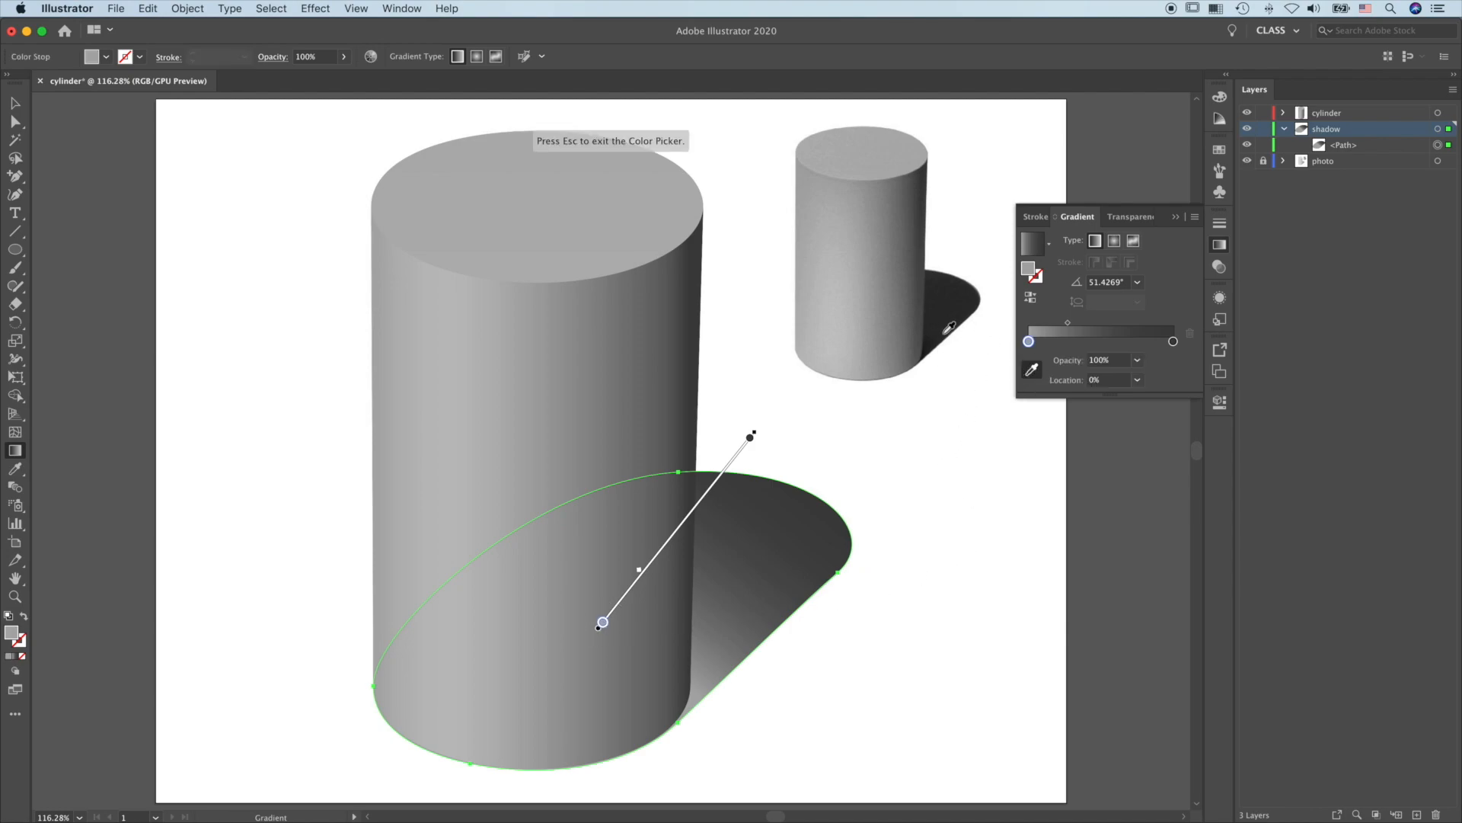
click(929, 348)
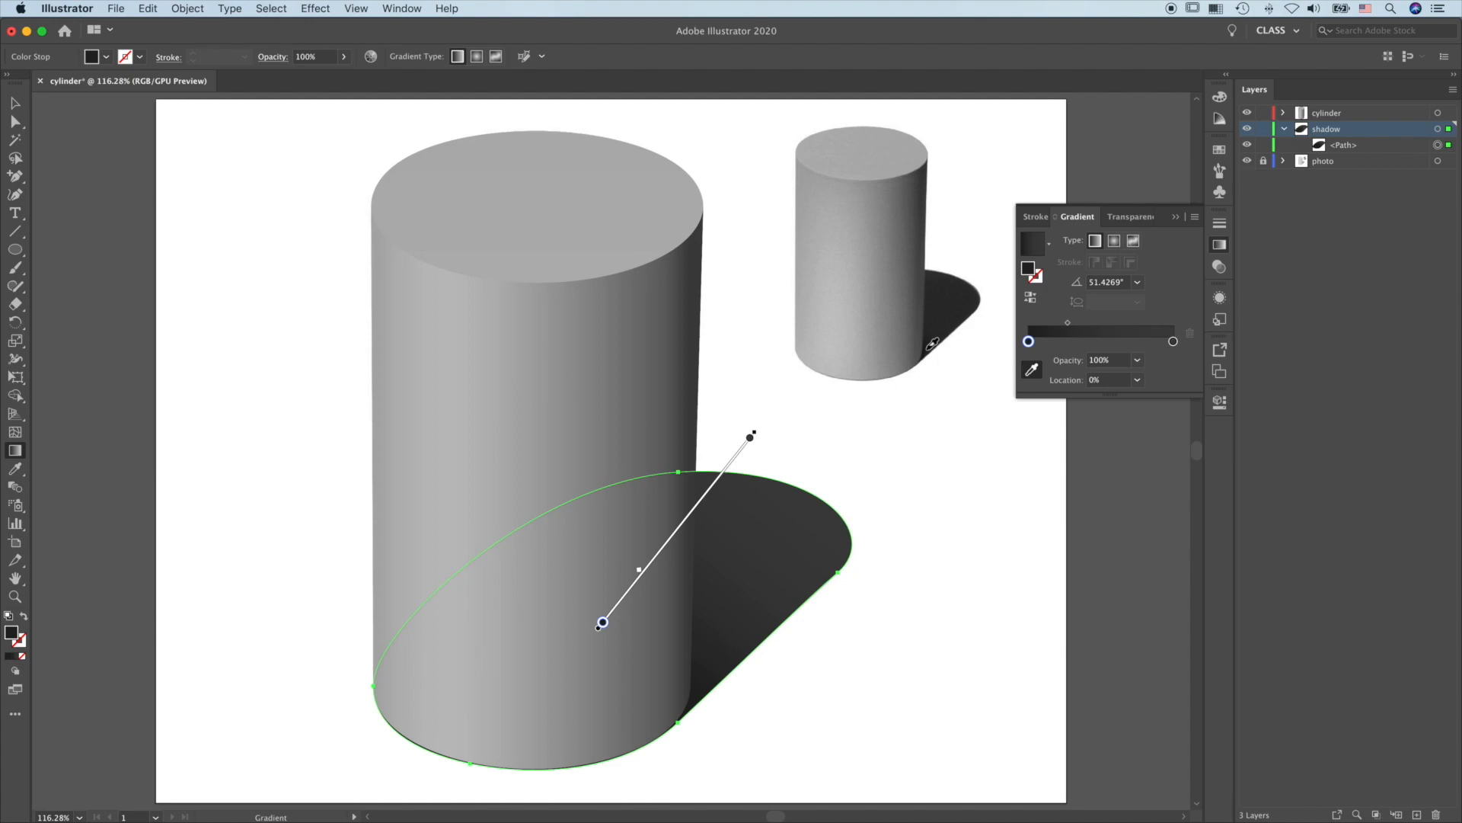
Recolour the shadow gradient's end stop with a tone sampled from the small shadow's far edge and move it to about 92.5%.
click(751, 438)
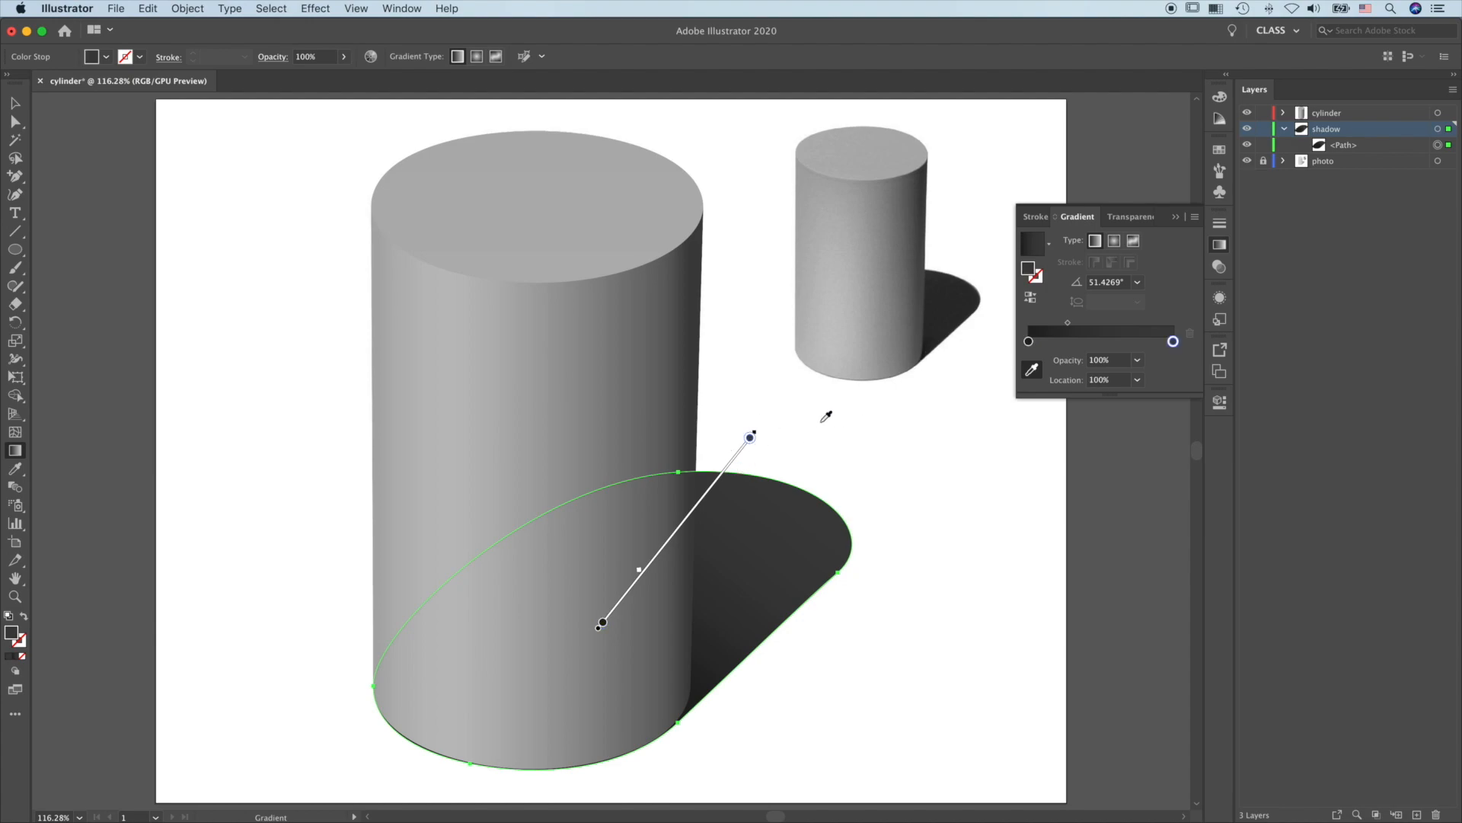
click(1032, 369)
click(950, 280)
drag(750, 440, 739, 453)
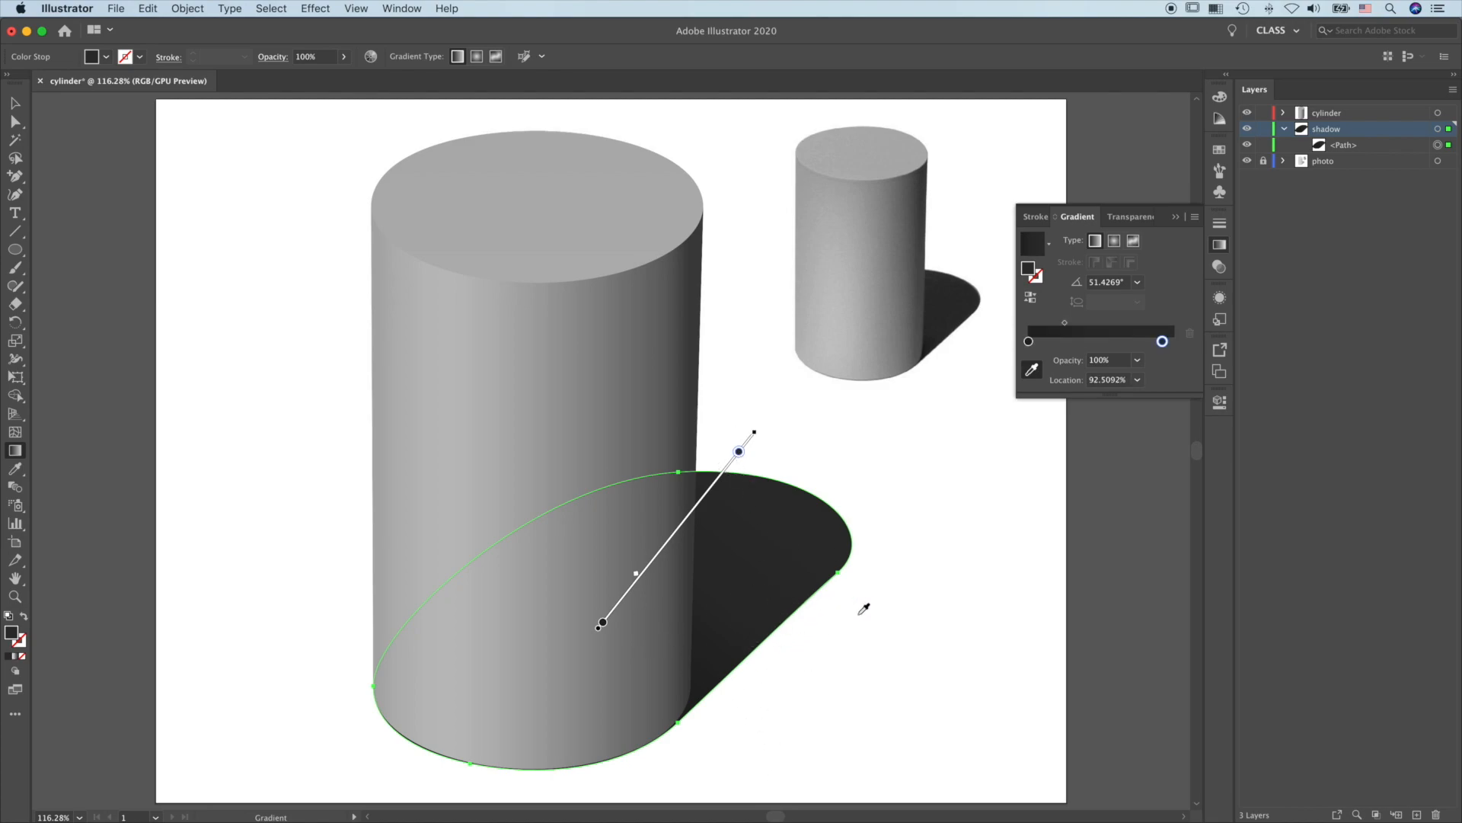
click(1177, 217)
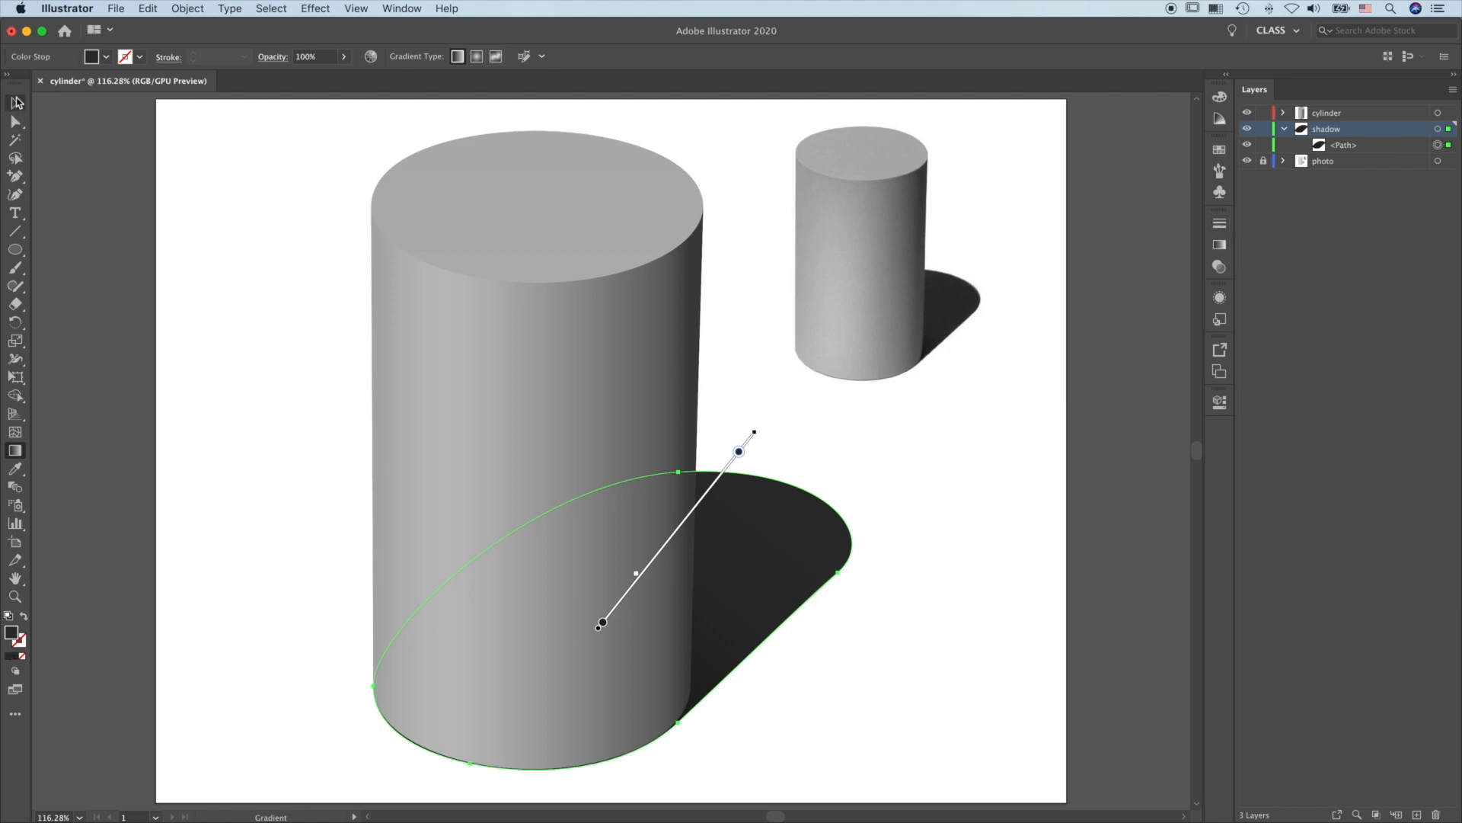
click(15, 104)
click(67, 197)
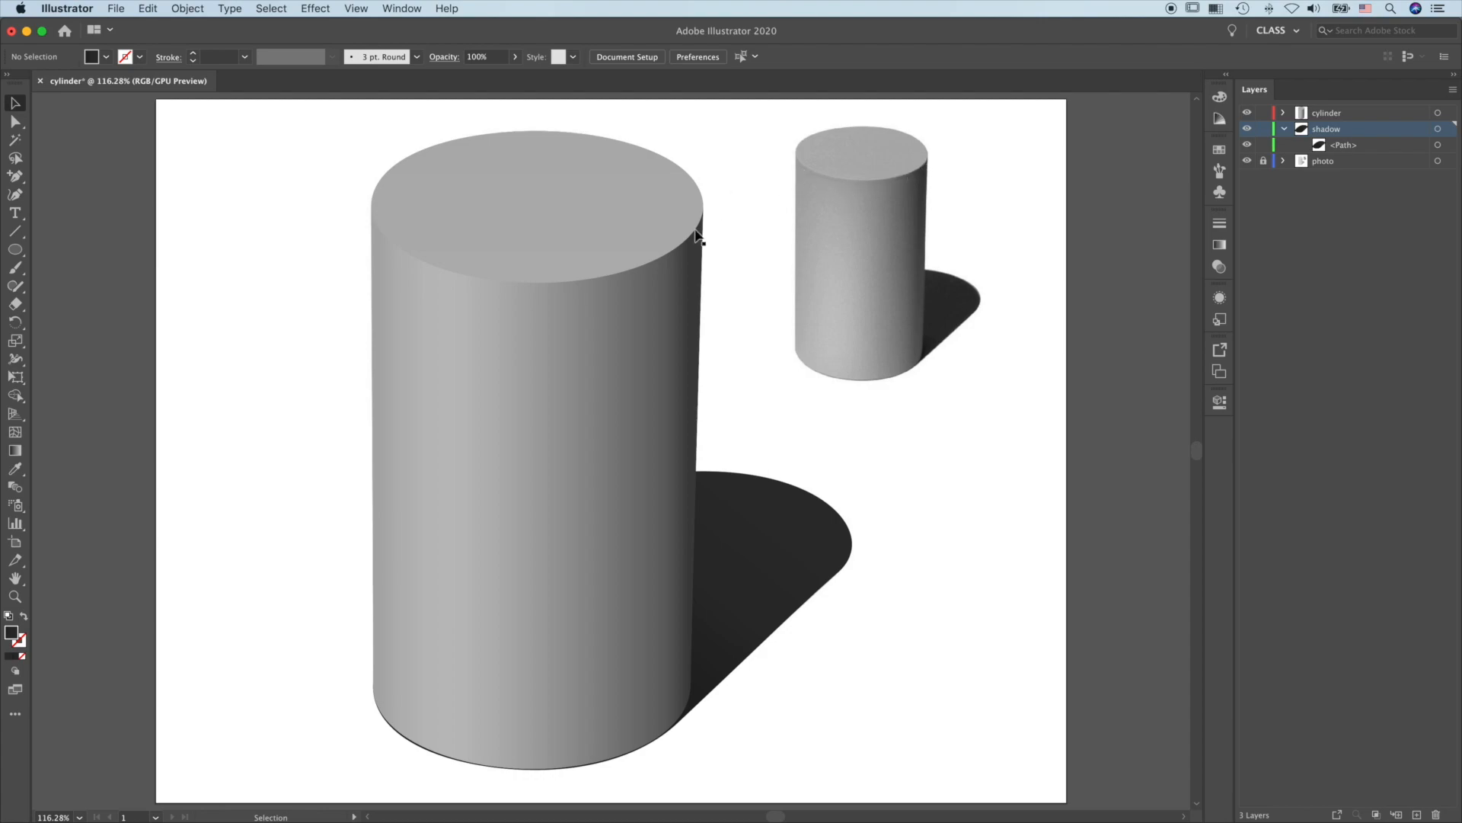
Apply a Gaussian Blur with a 2-pixel radius to the cylinder's top ellipse inside the clip group.
click(1285, 114)
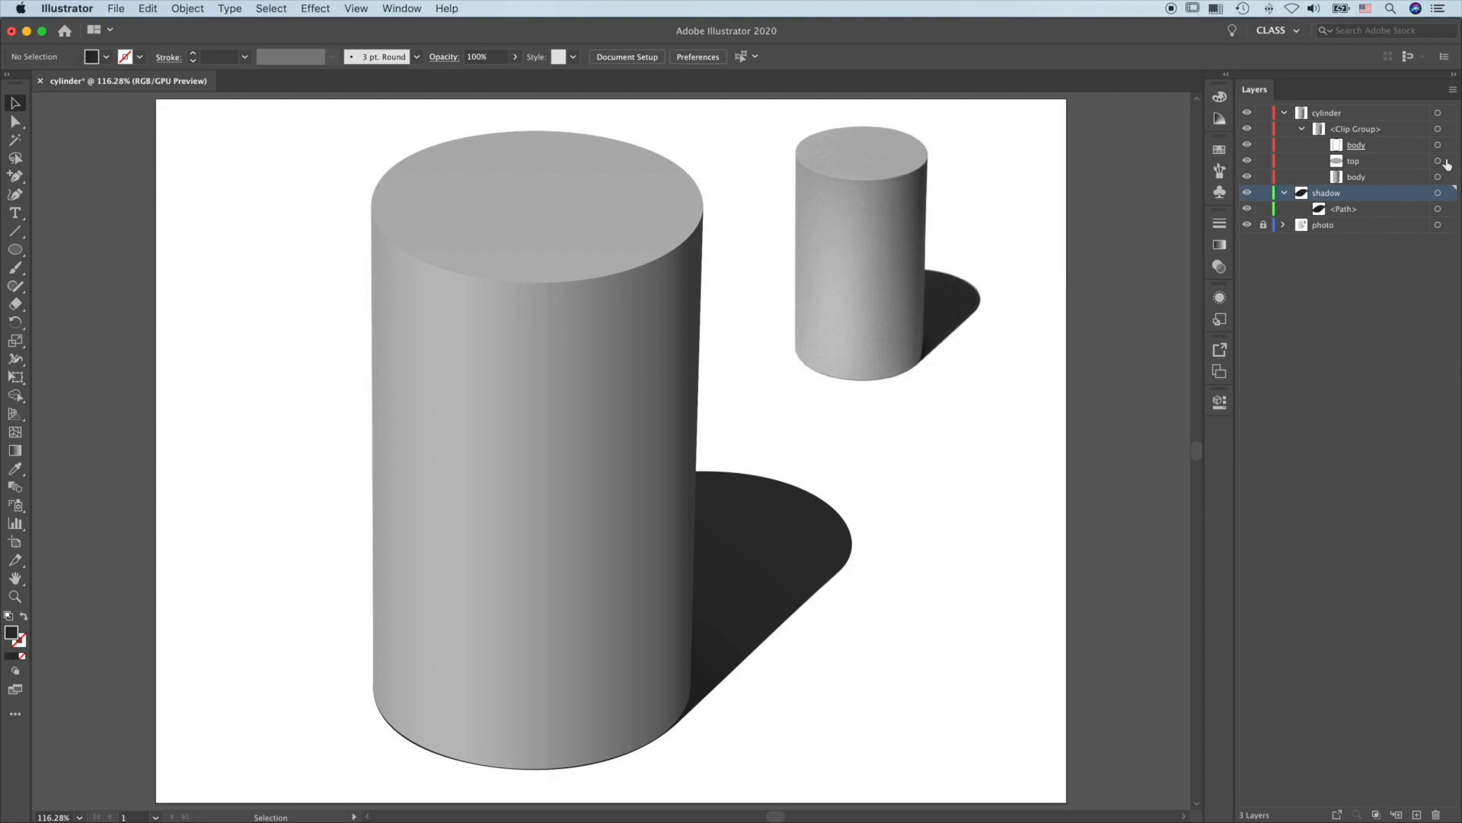
click(1445, 162)
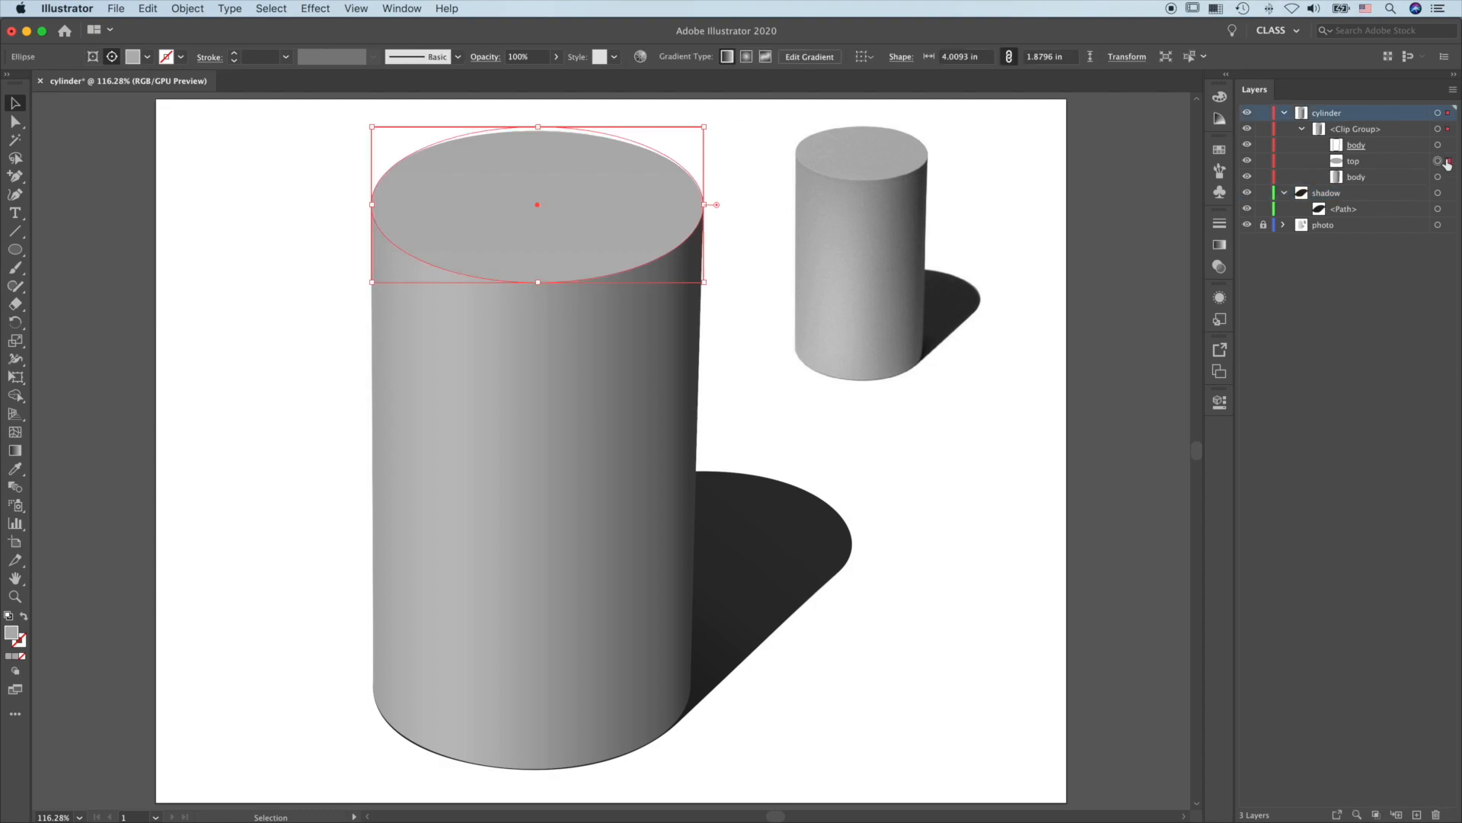
click(1219, 299)
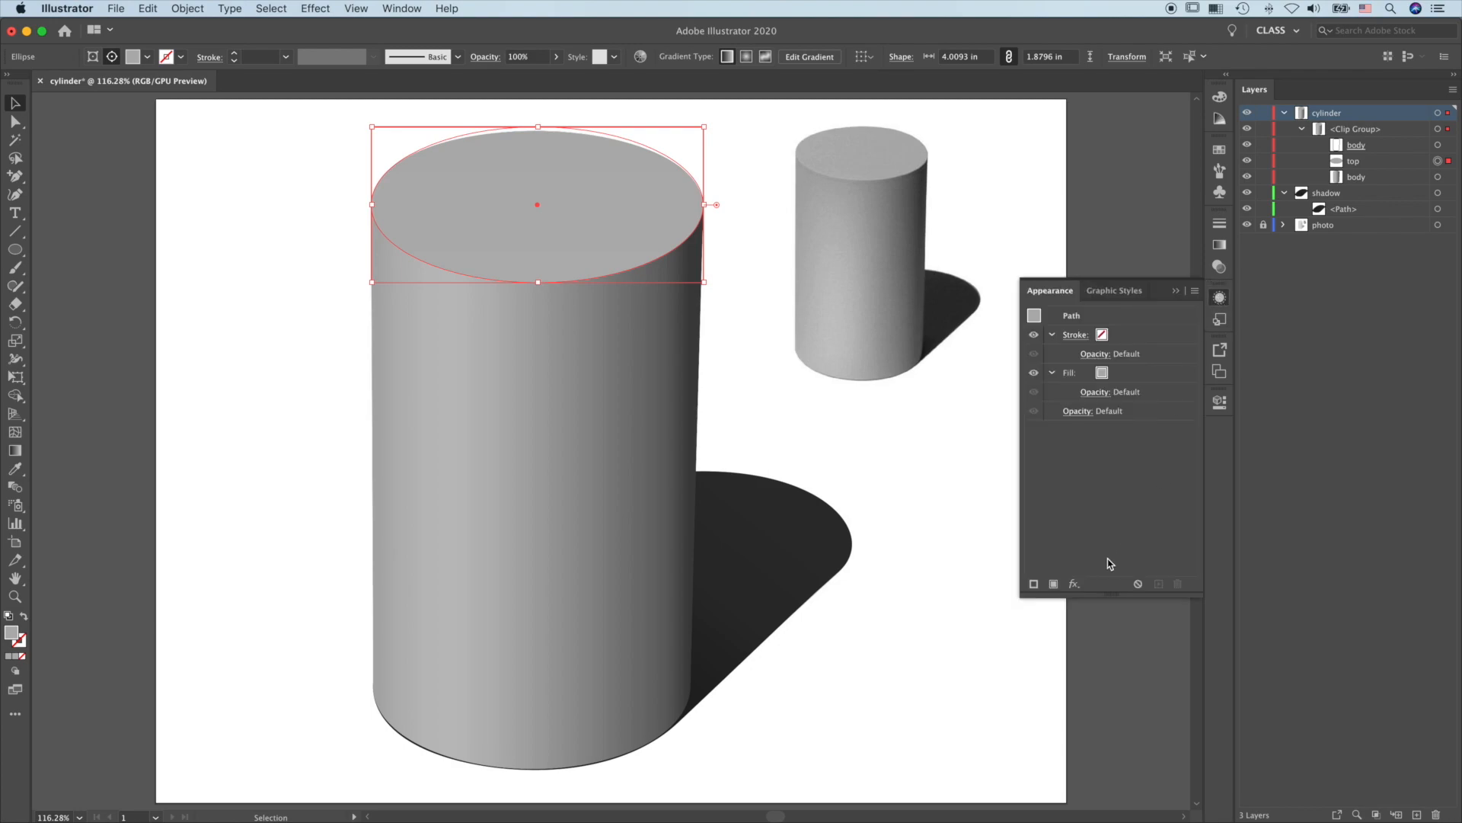
click(1074, 585)
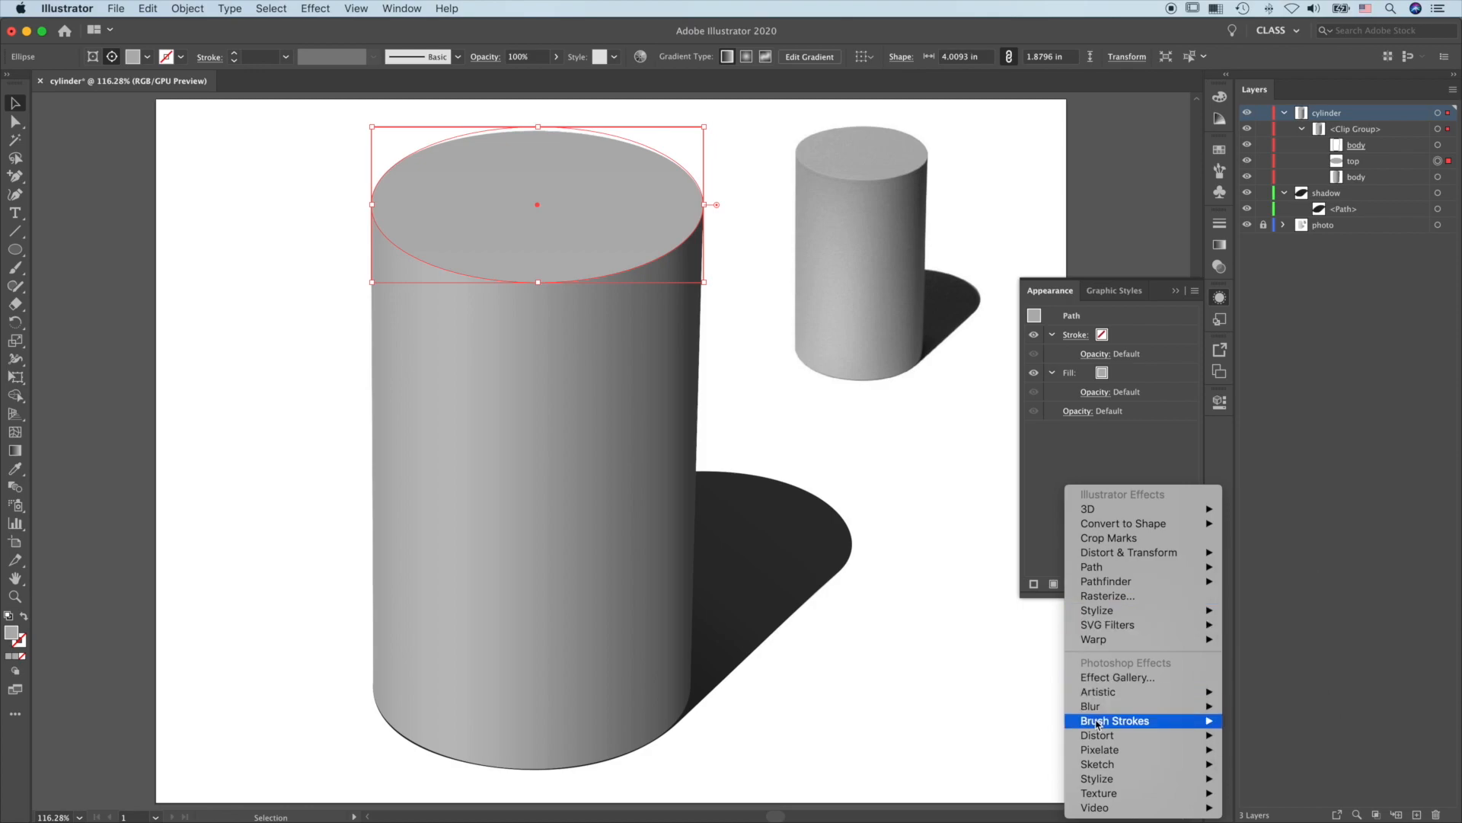
mouse_move(1106, 709)
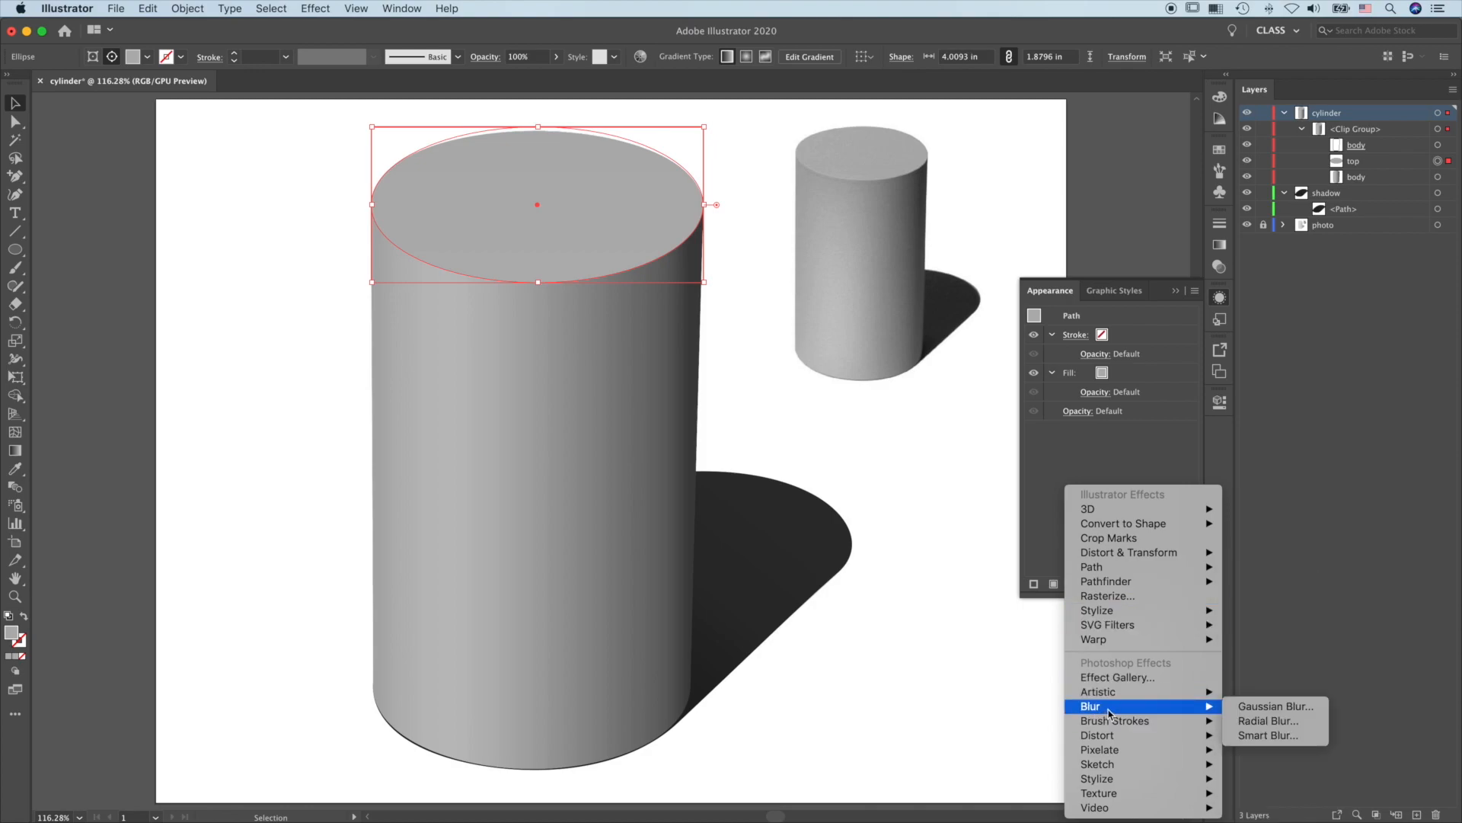
click(1272, 708)
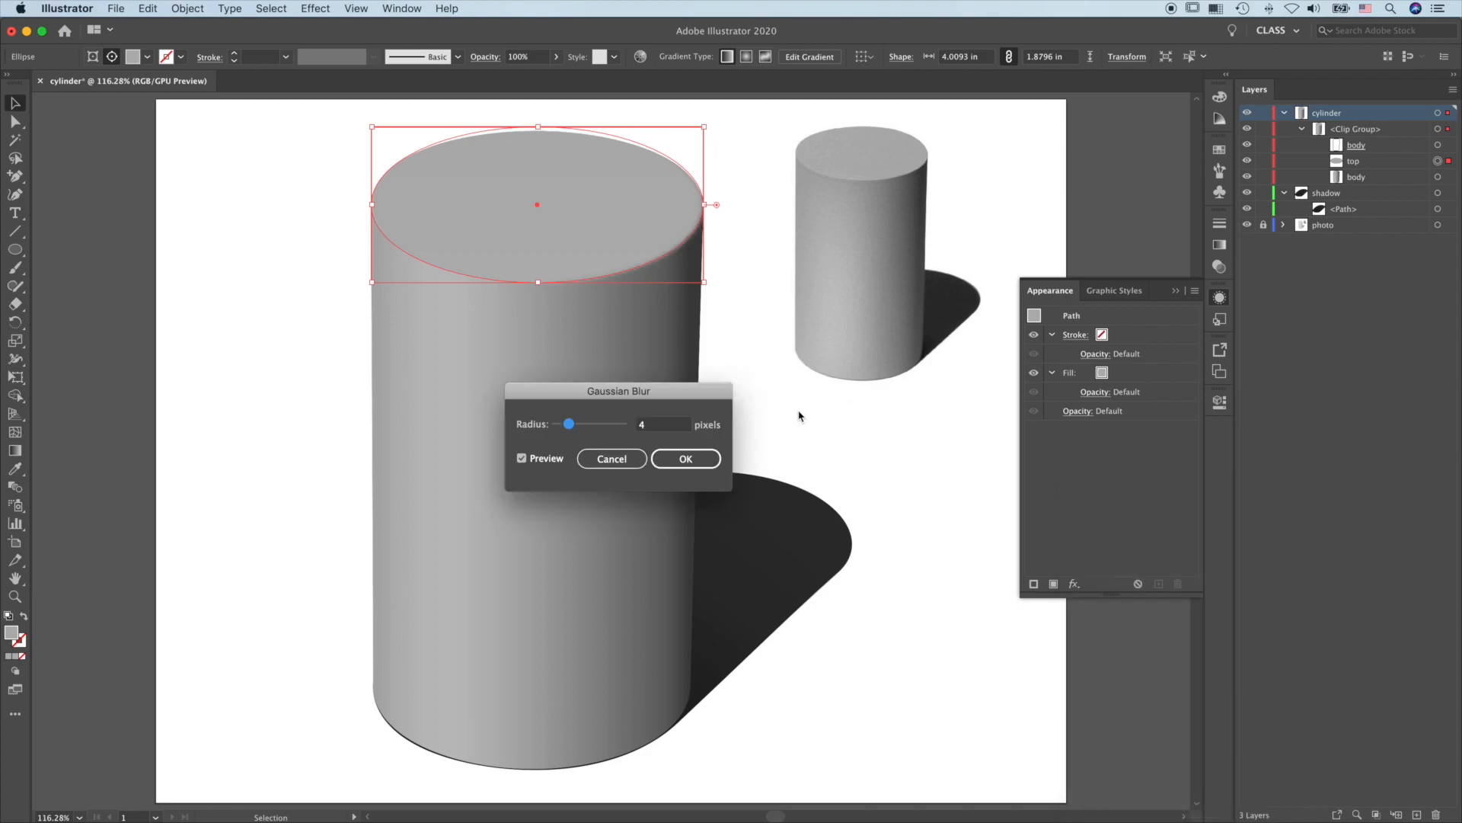
click(640, 426)
text(2)
key(Tab)
click(686, 459)
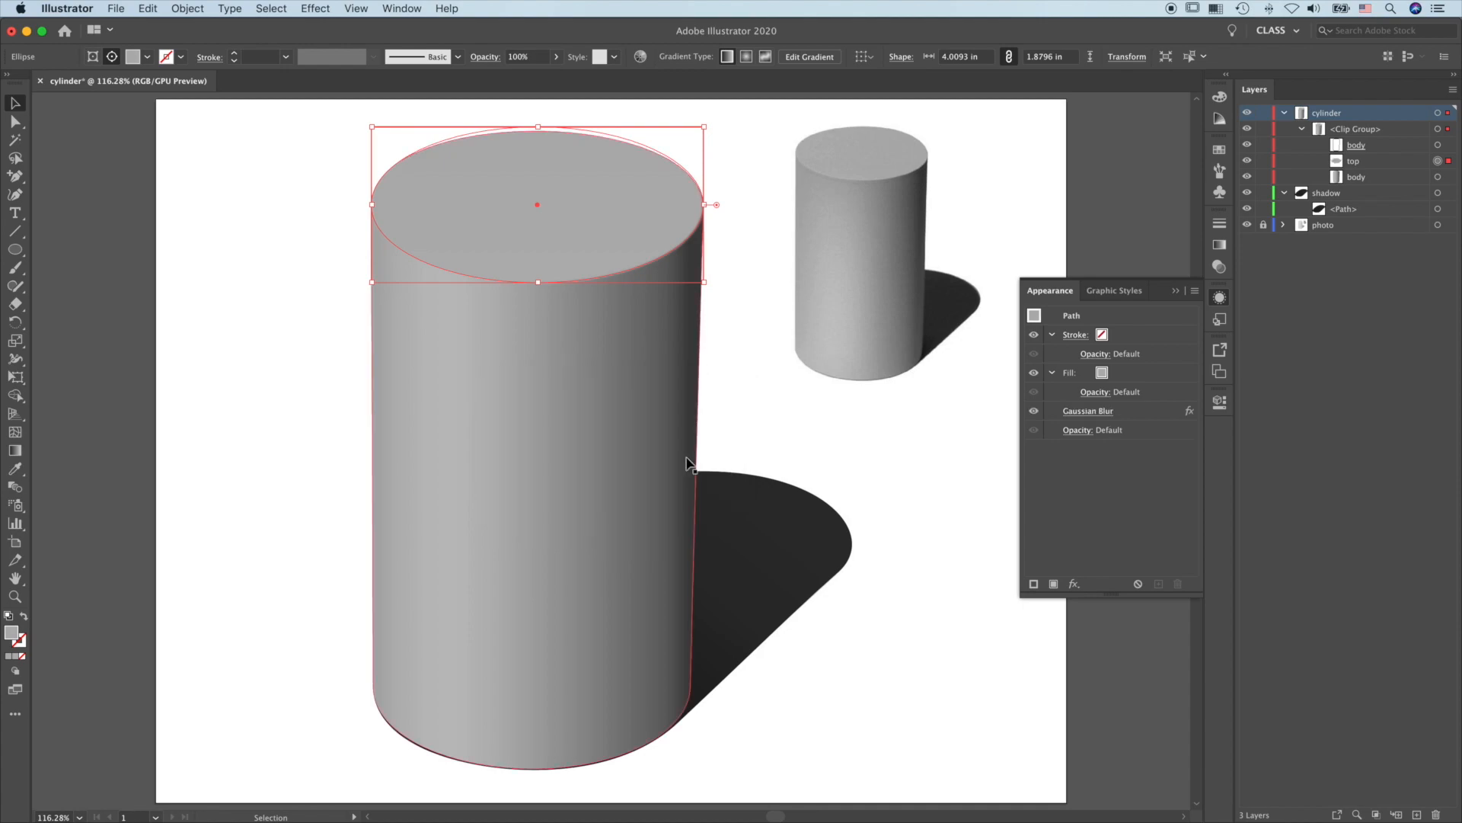
click(915, 583)
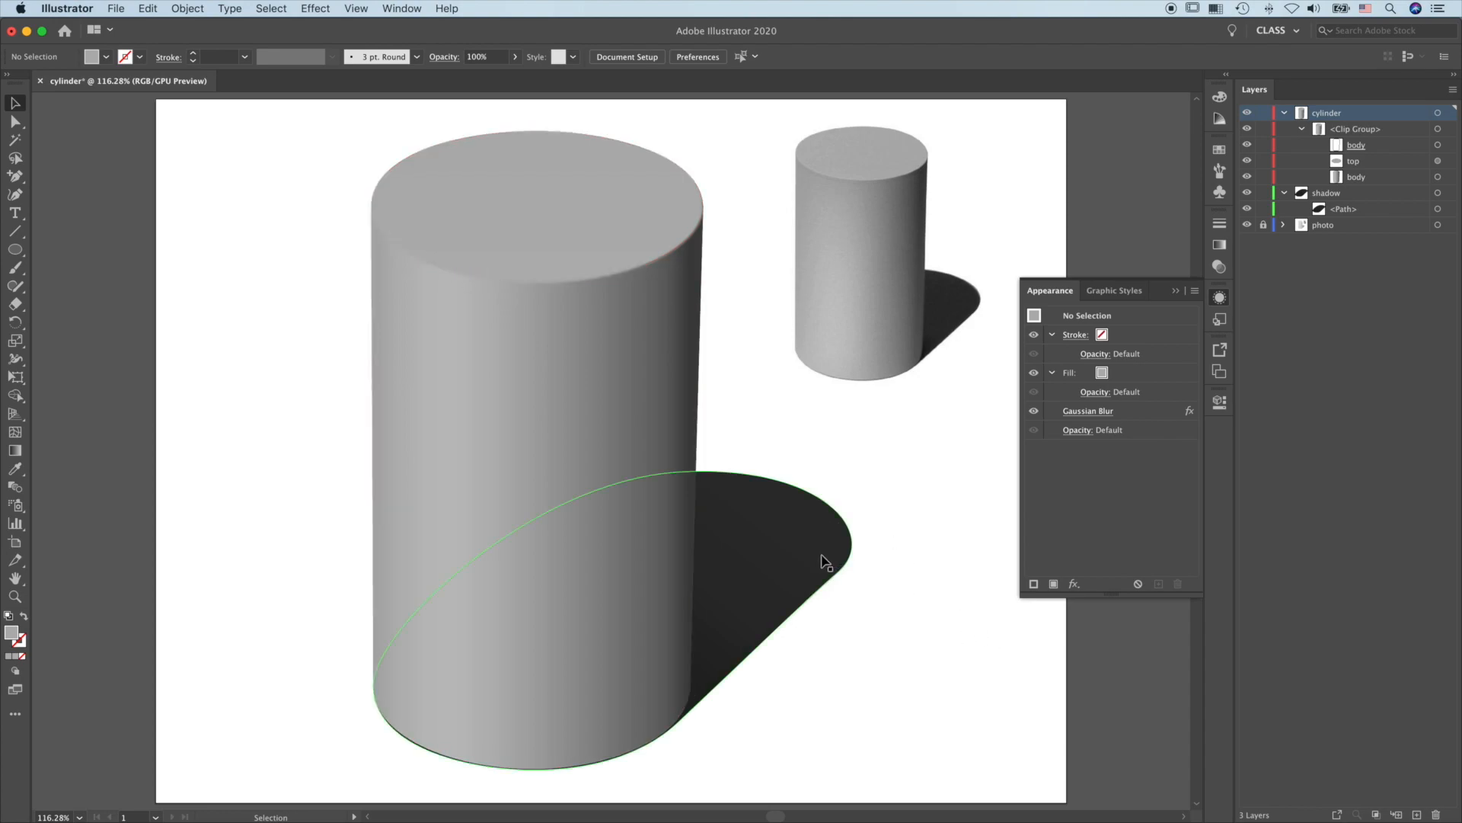
Apply a Gaussian Blur with a 2-pixel radius to the cast shadow path.
click(1451, 209)
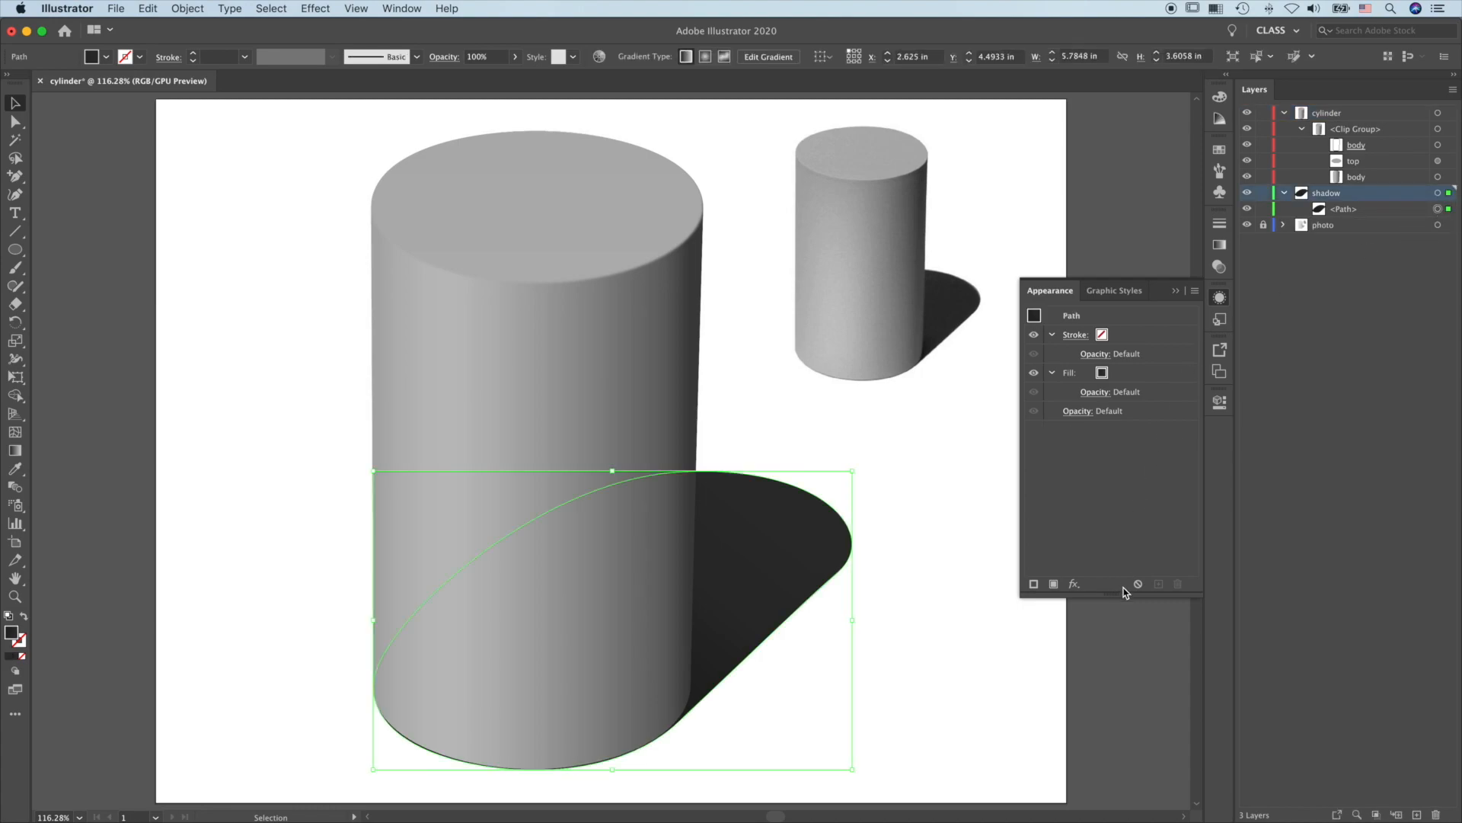
click(1074, 584)
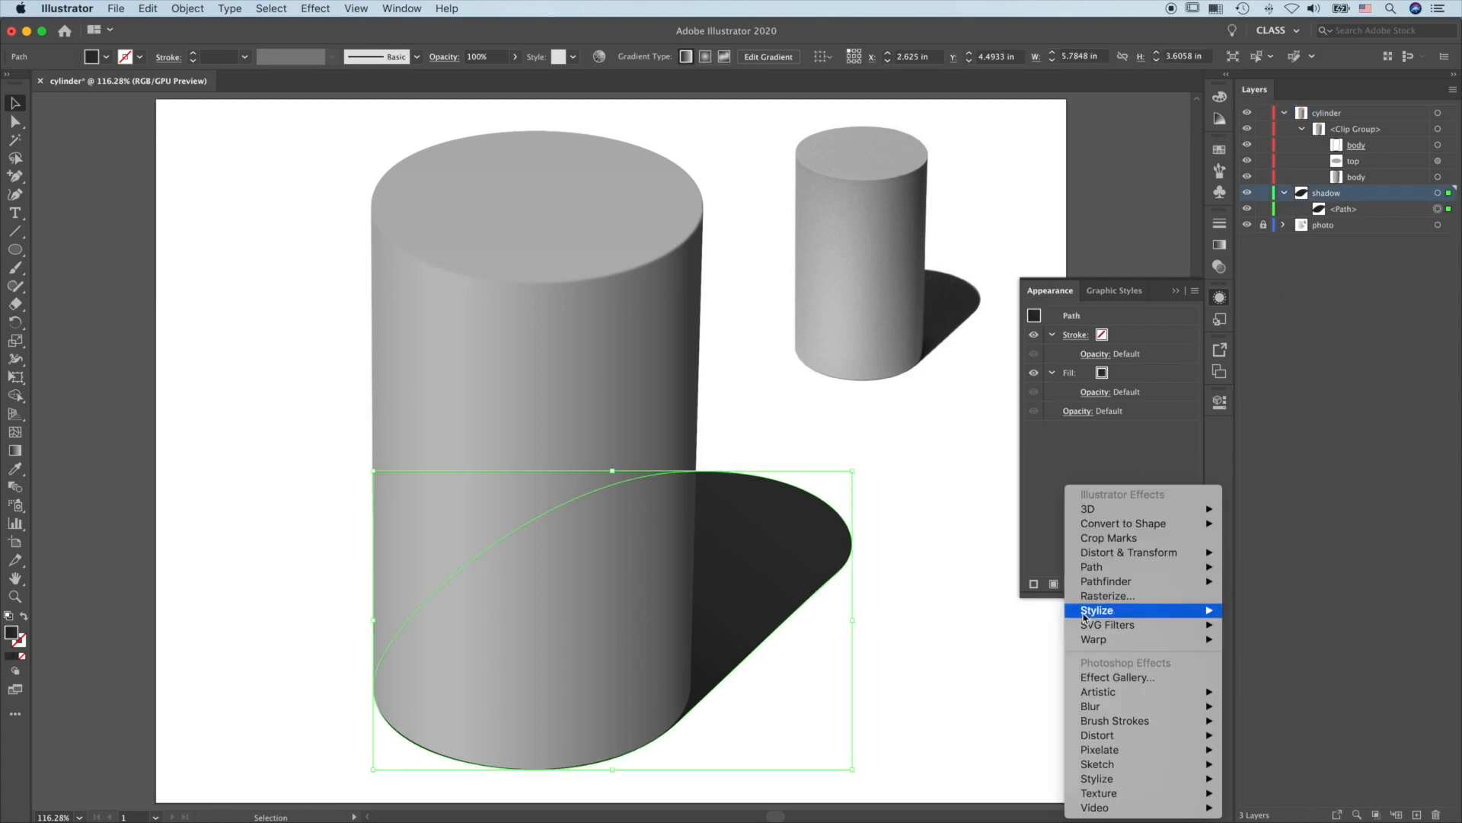
mouse_move(1121, 710)
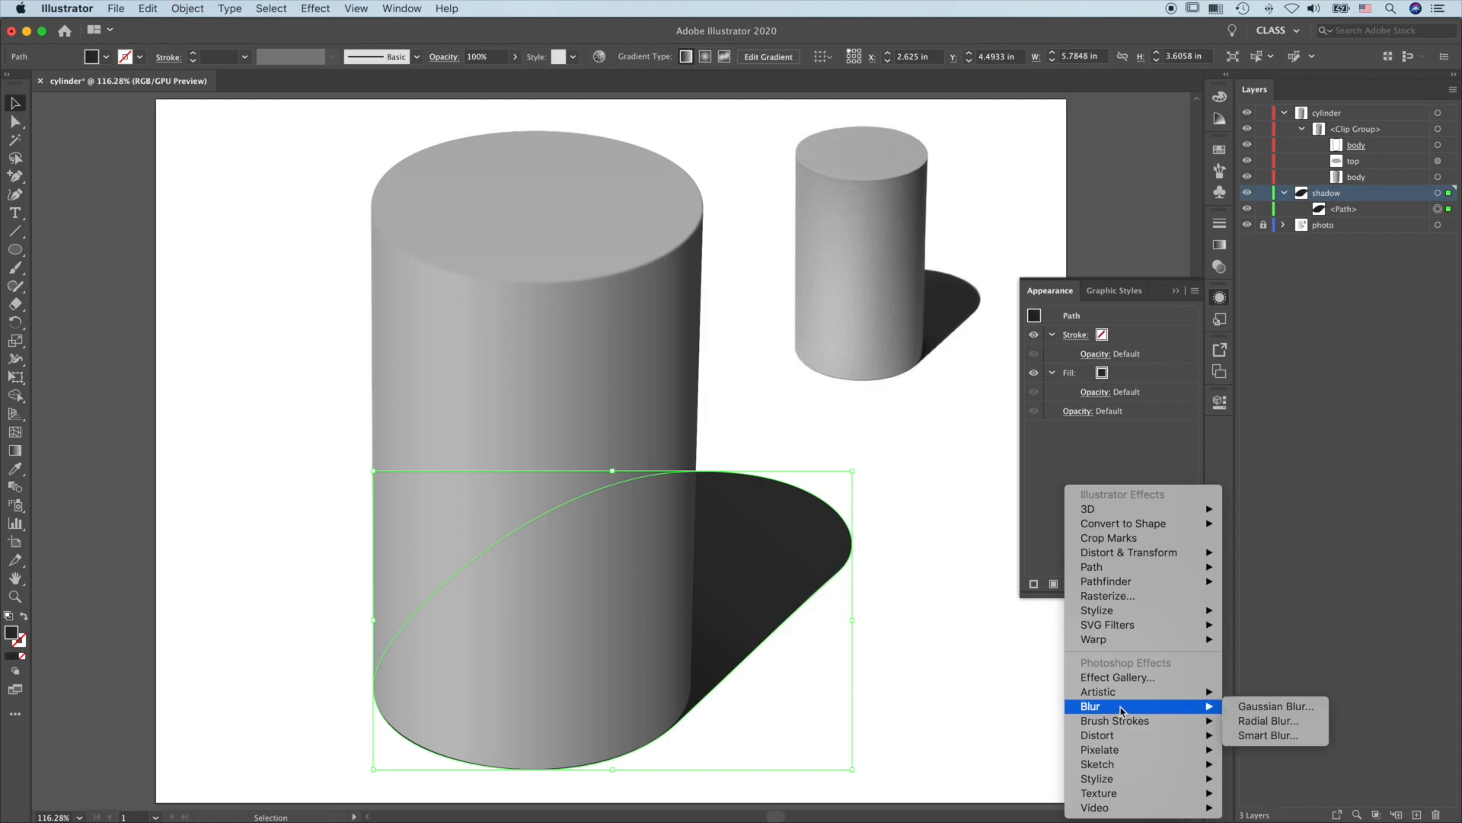
click(1286, 711)
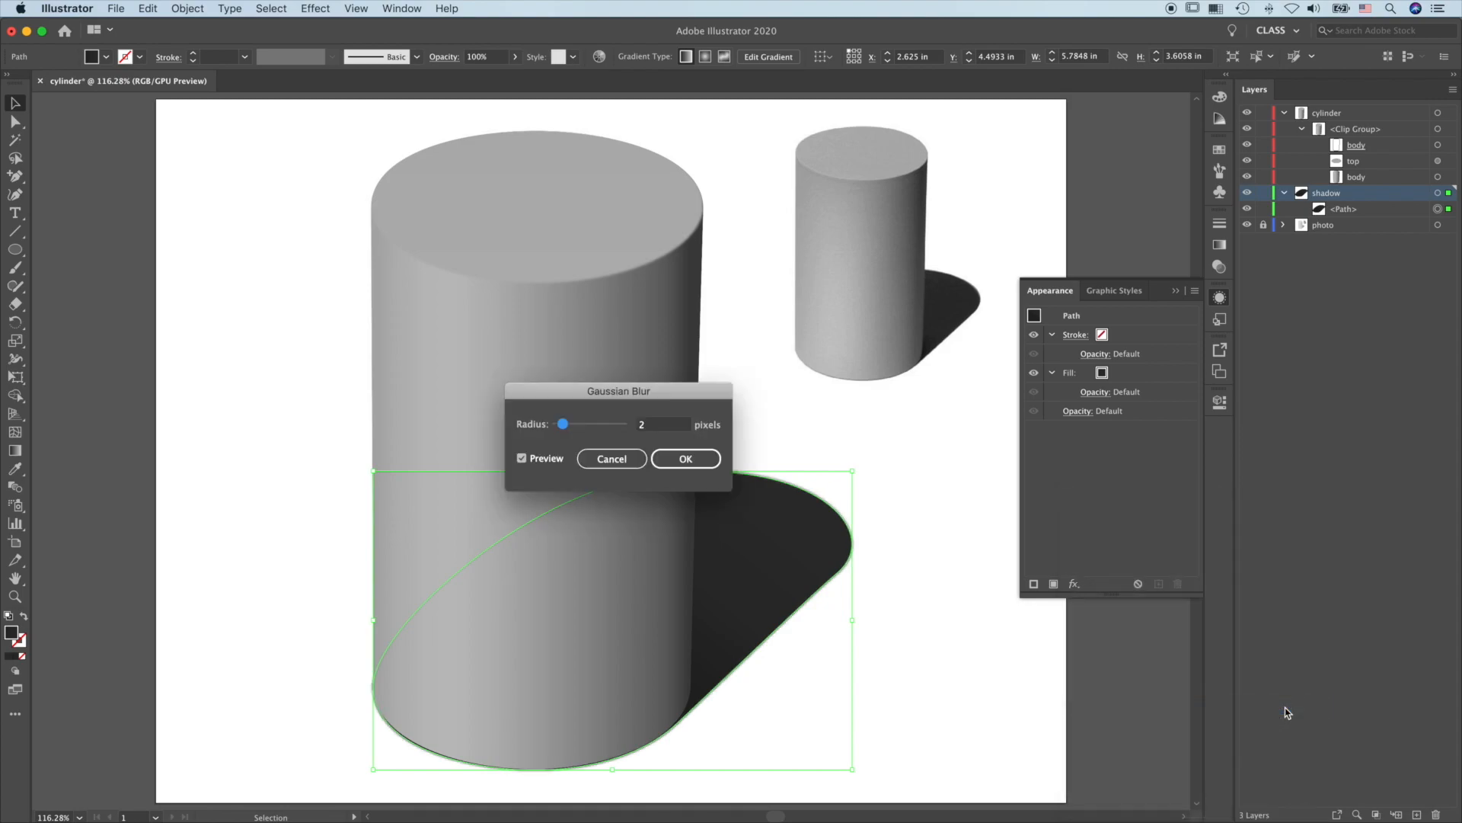
click(683, 458)
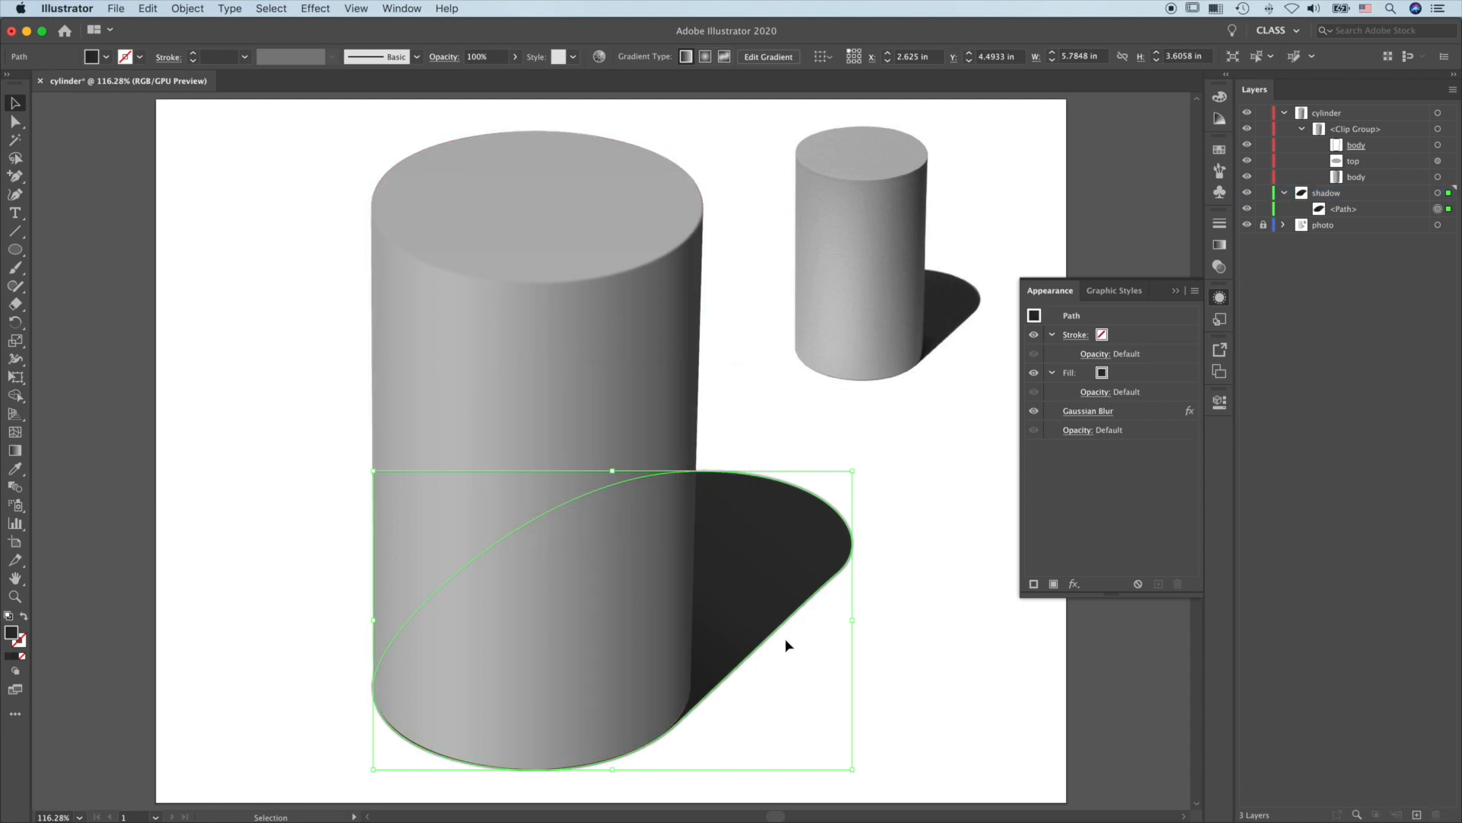
Deselect the artwork and hide the photo layer to leave only the vector cylinder and shadow.
key(super+shift+a)
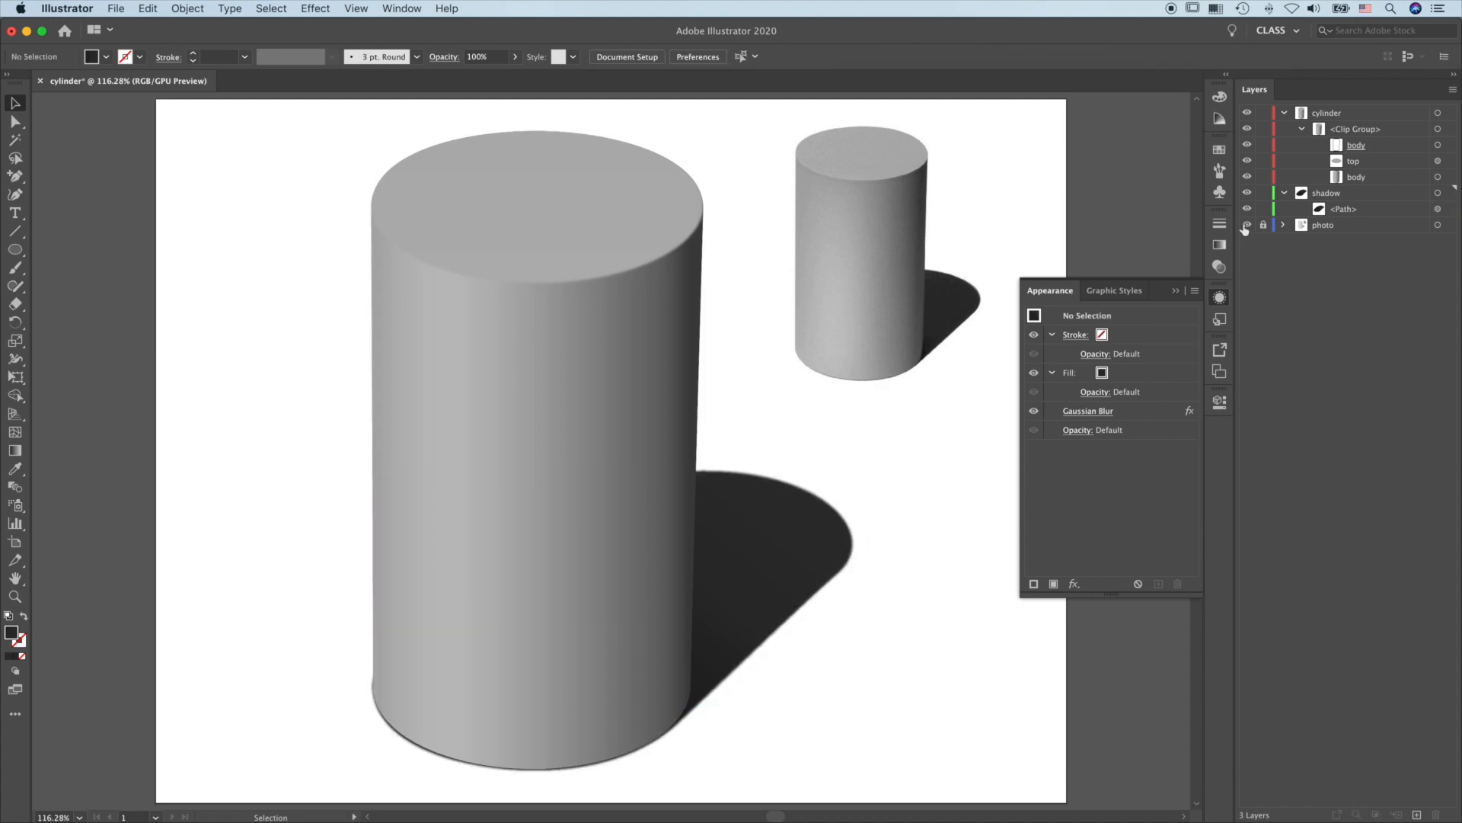
click(1247, 226)
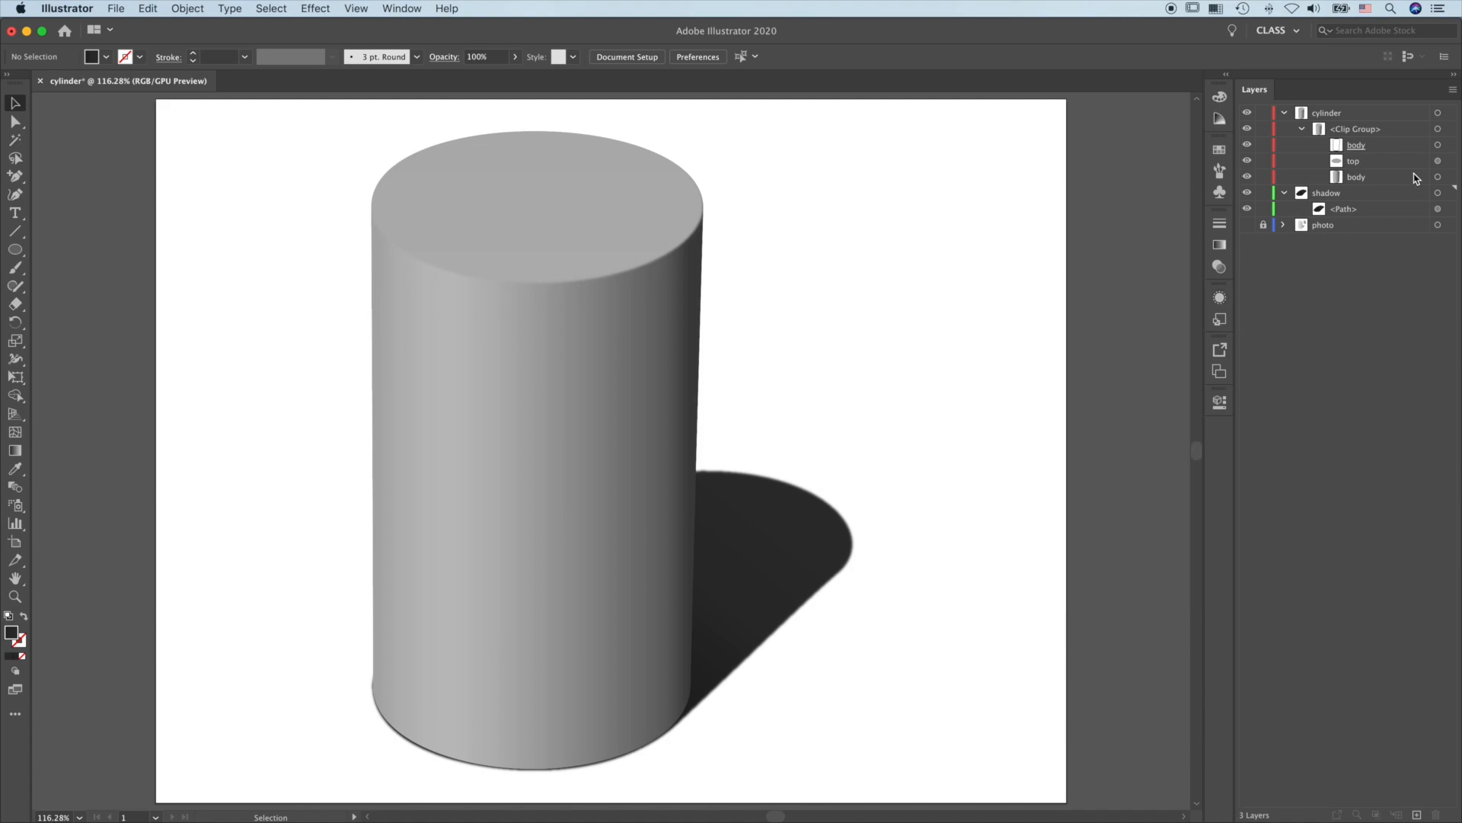
Duplicate the cylinder's gradient body path and move the copy above the top ellipse inside the clip group.
click(1404, 181)
click(1449, 178)
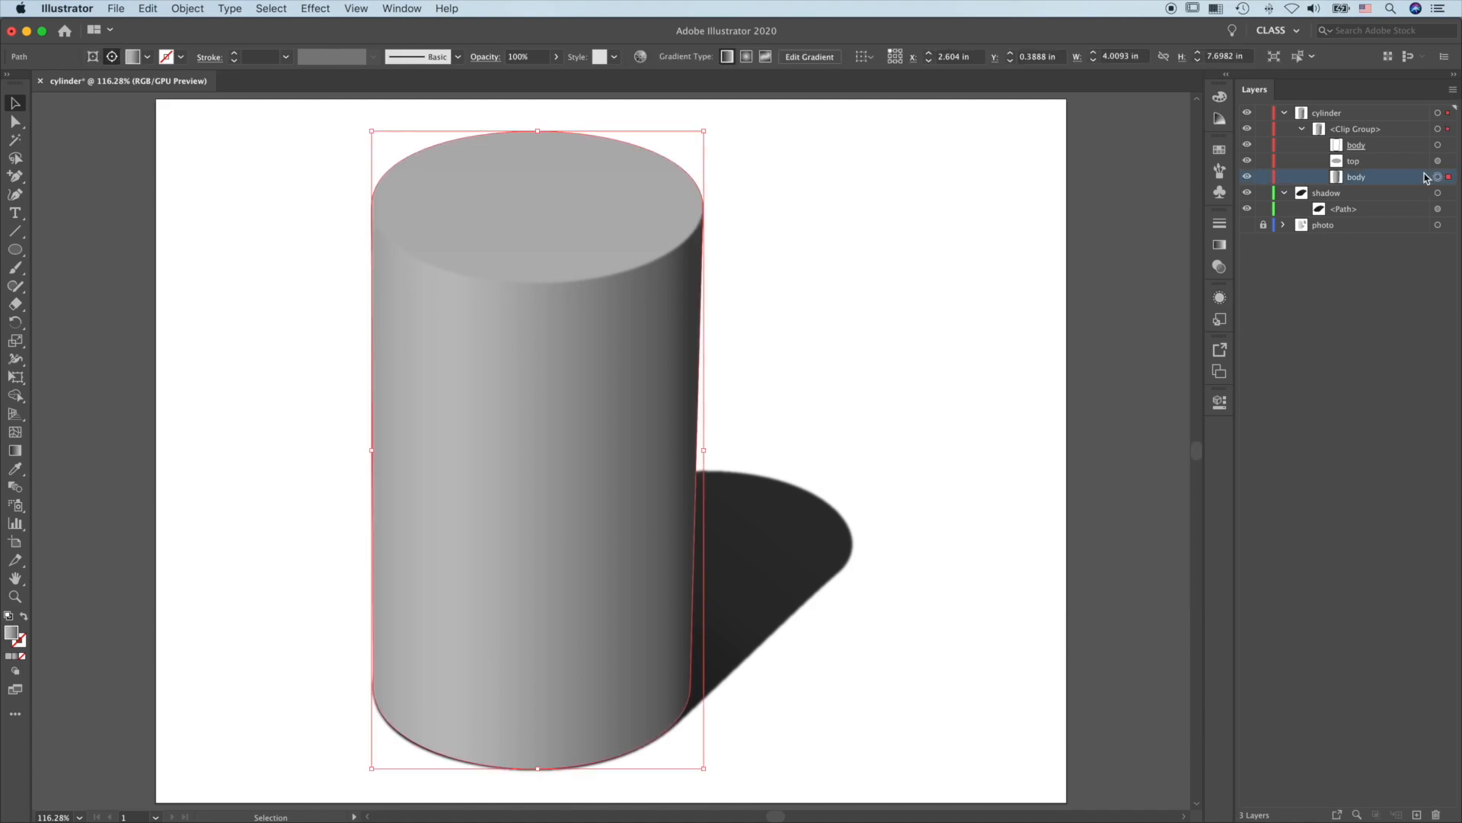
click(1453, 92)
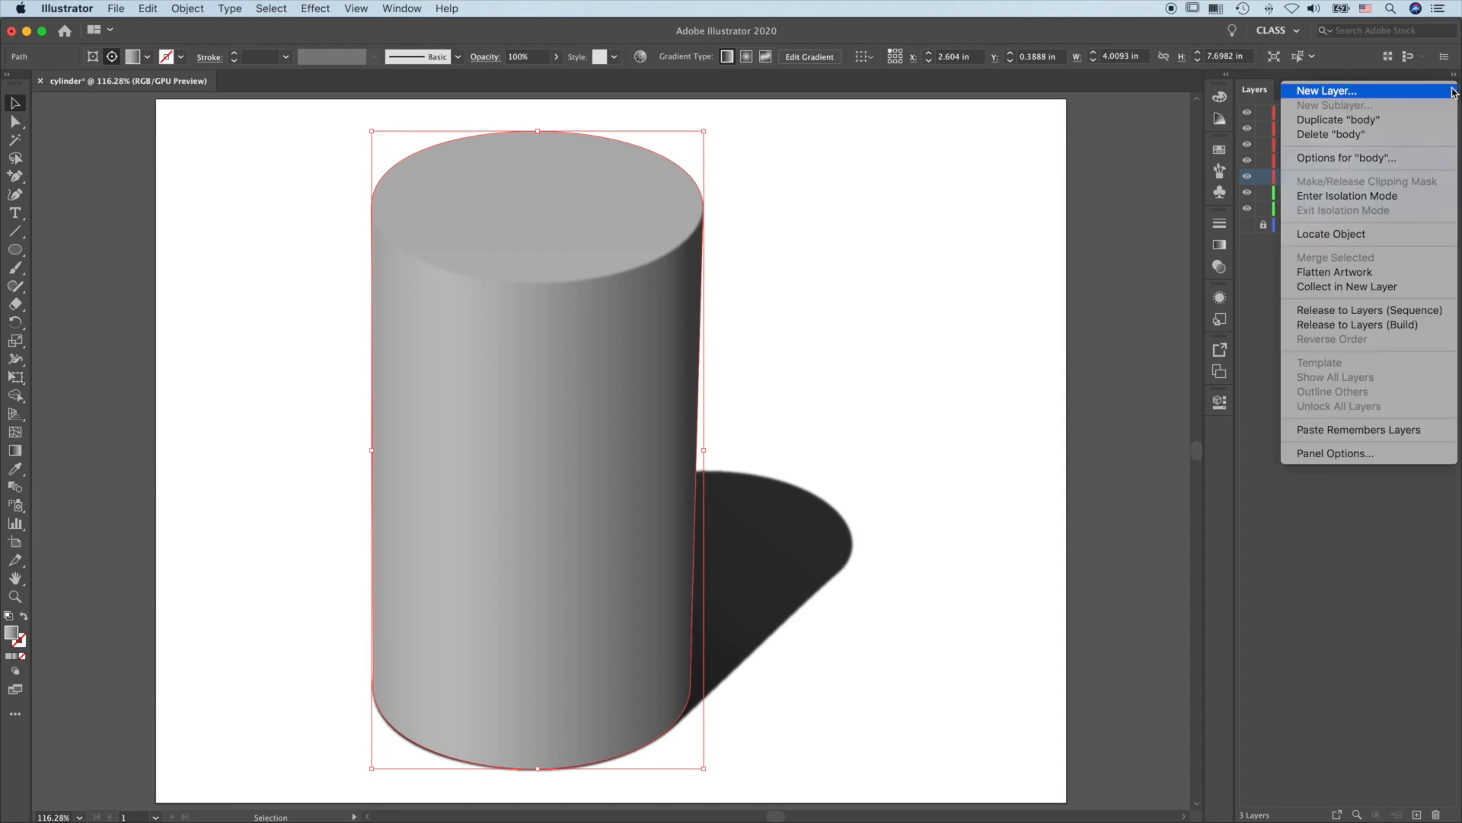
click(1355, 120)
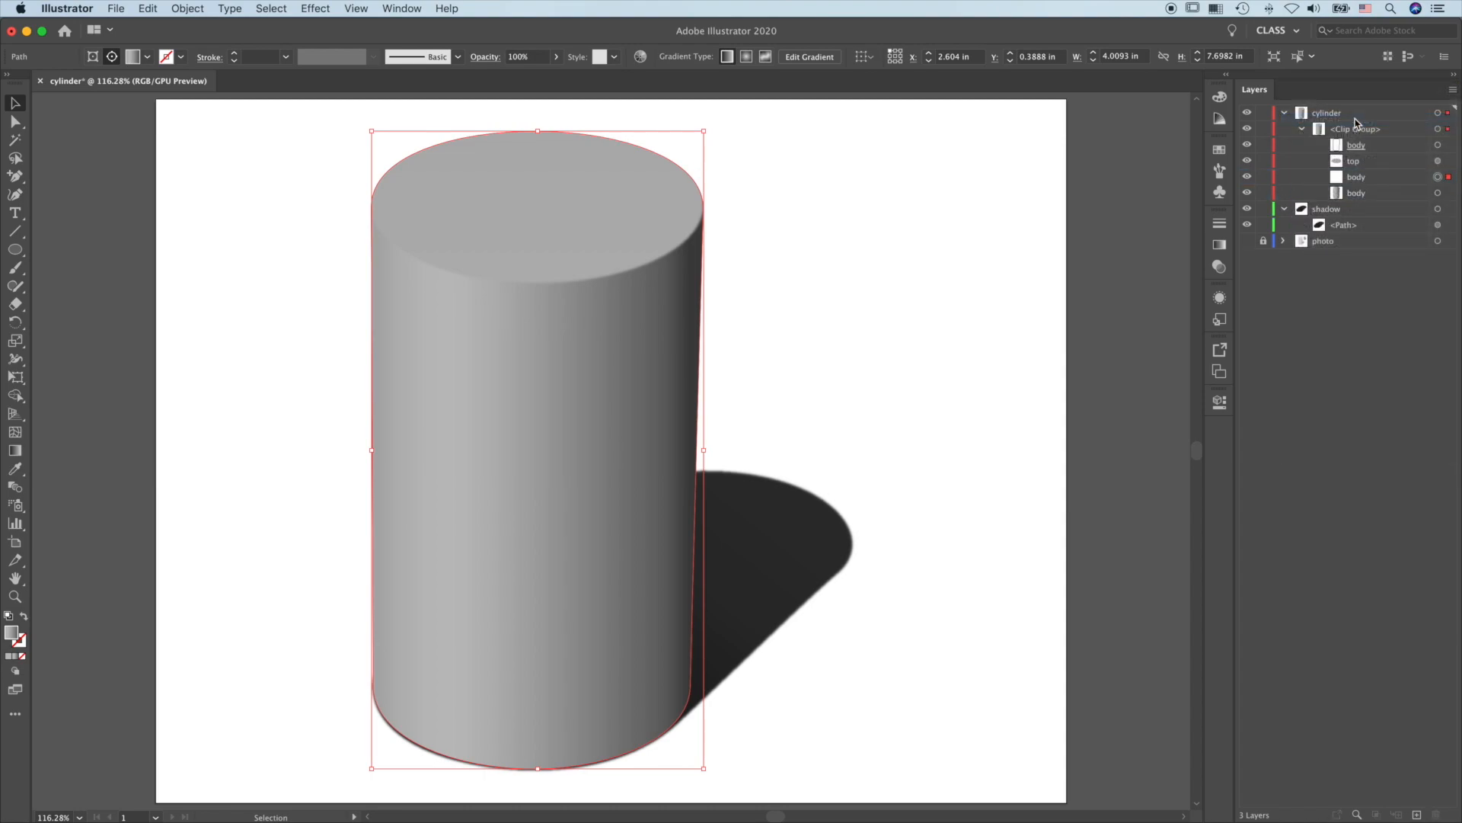
drag(1405, 177, 1404, 152)
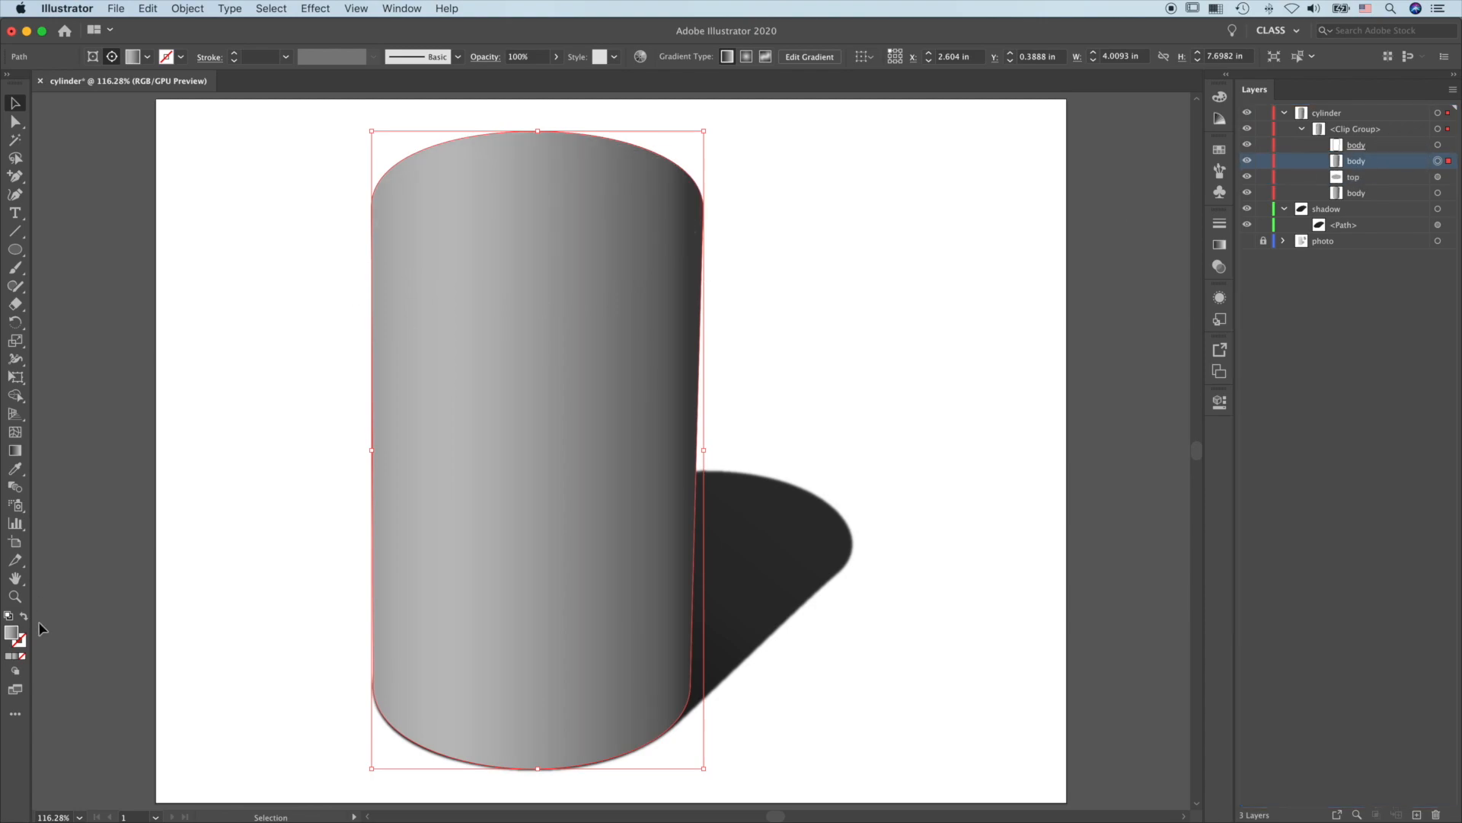
Replace the duplicated body's gradient with a solid blue fill, 0049FF, and switch its colour mode to RGB.
click(9, 658)
double_click(10, 633)
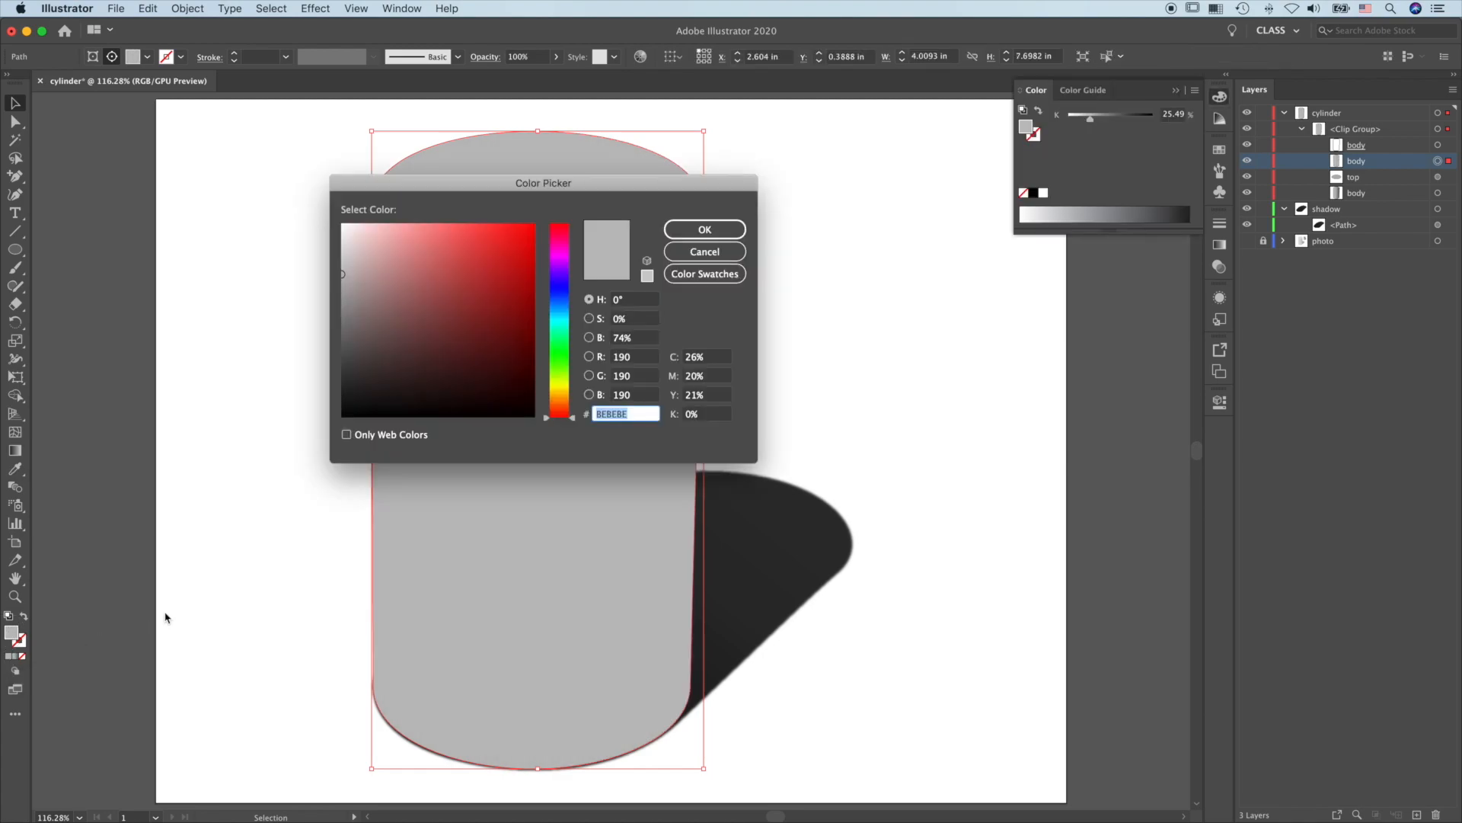
drag(489, 256, 540, 219)
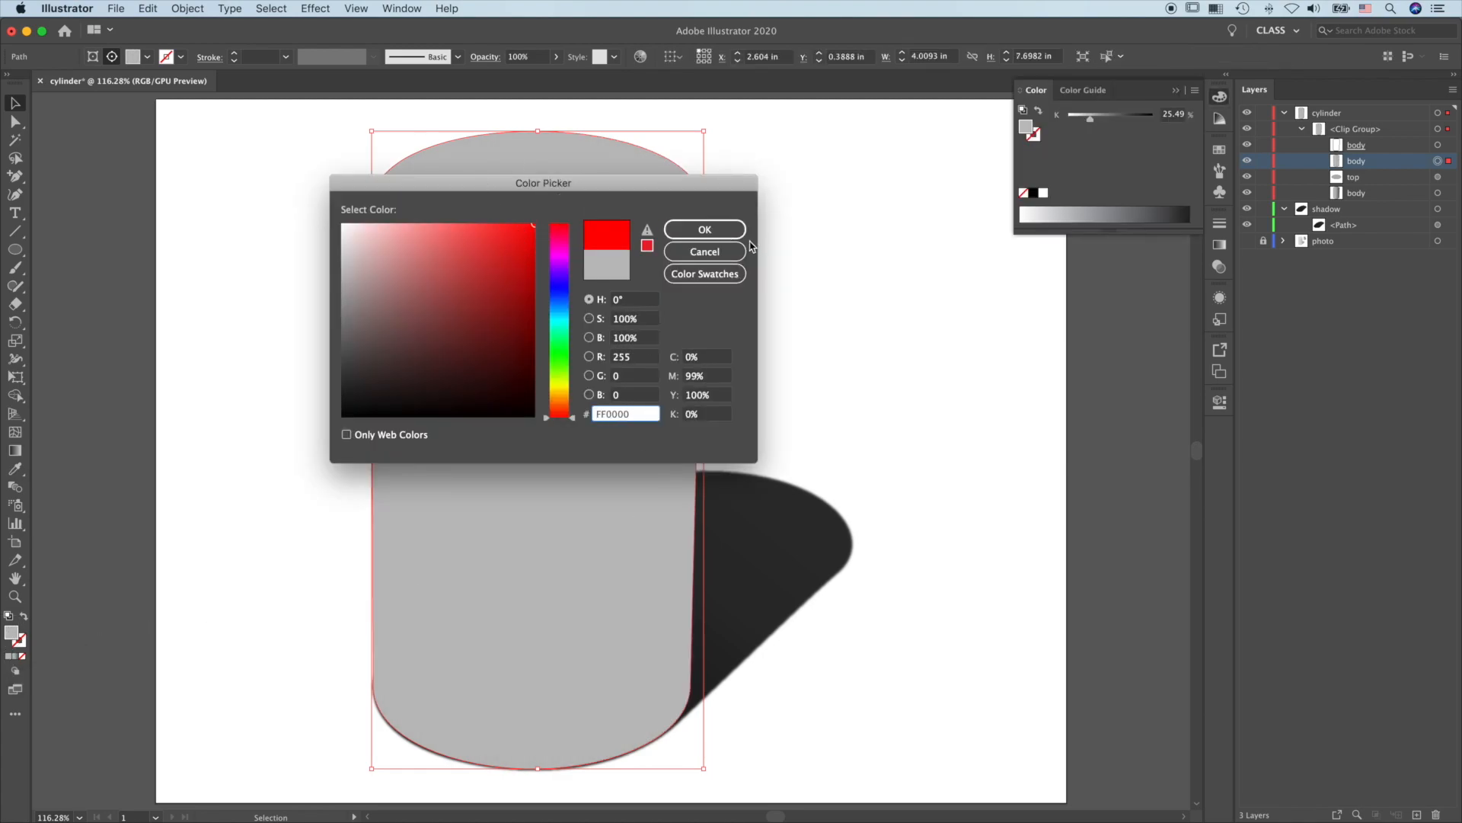
mouse_move(562, 303)
mouse_down()
mouse_move(557, 282)
mouse_move(559, 297)
mouse_up()
click(690, 235)
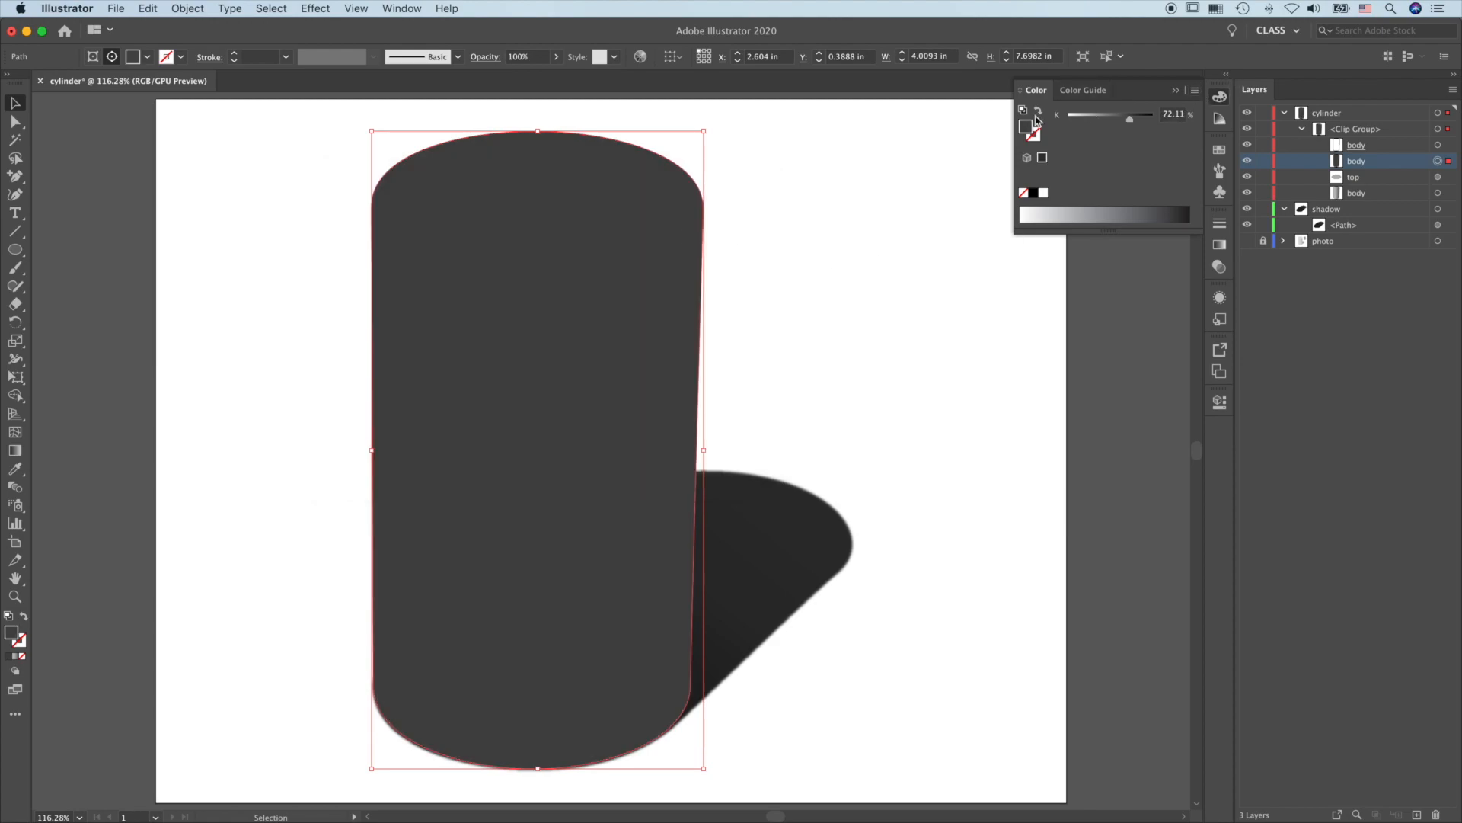
click(1196, 90)
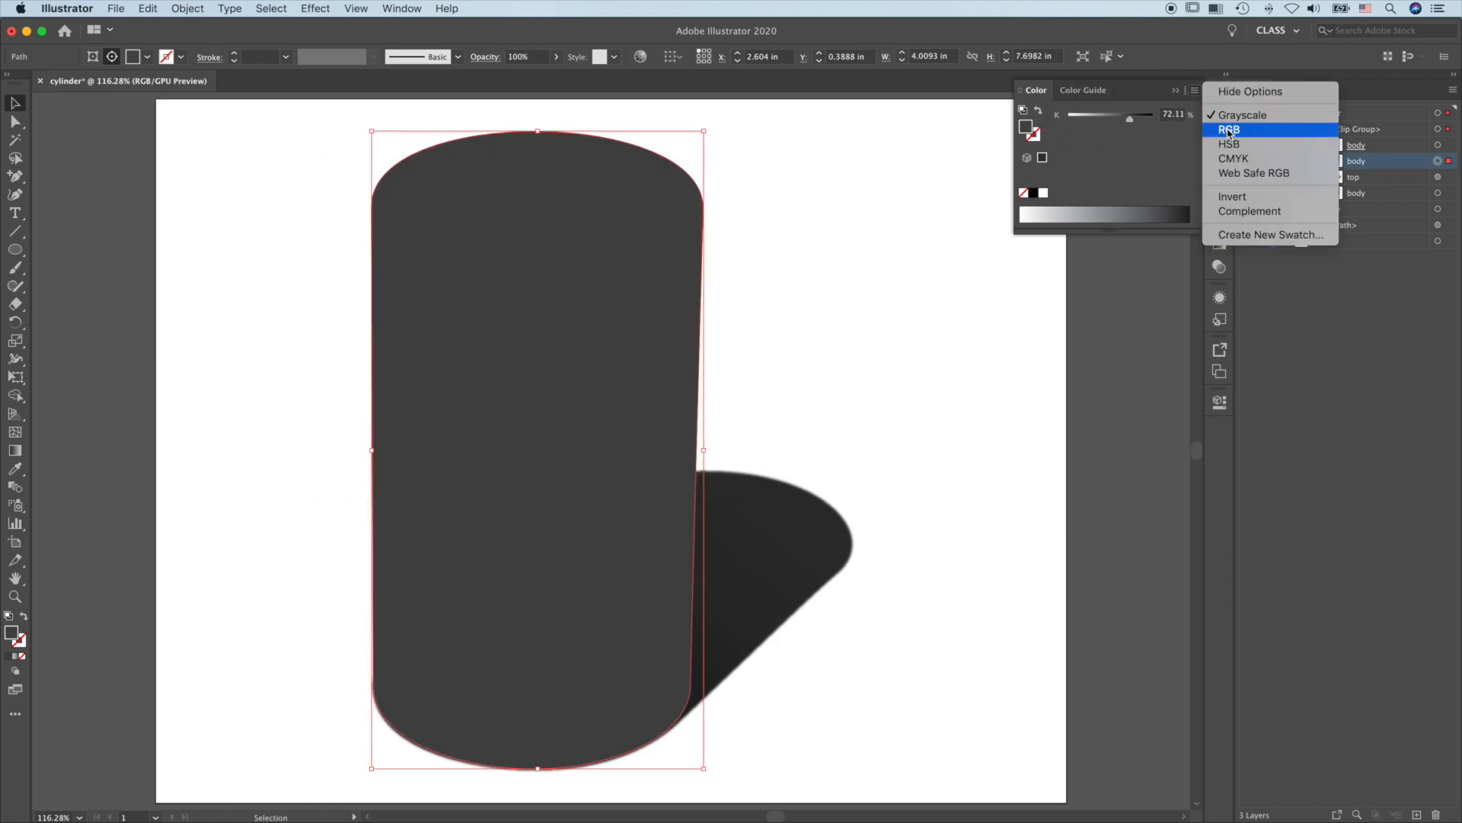
click(1229, 130)
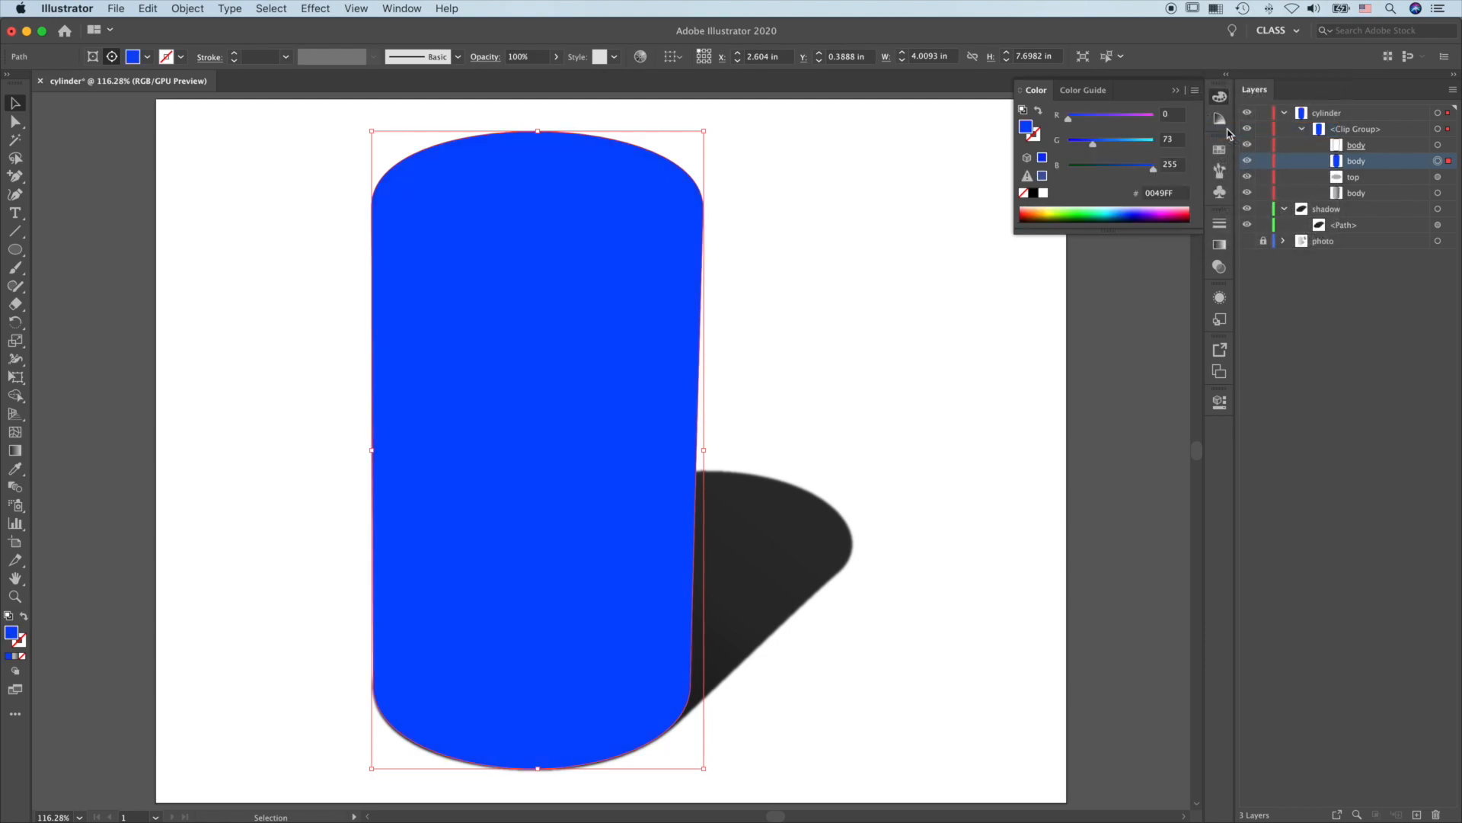
Try the Multiply blending mode on the blue body copy's fill, and set it to Color instead.
click(1220, 297)
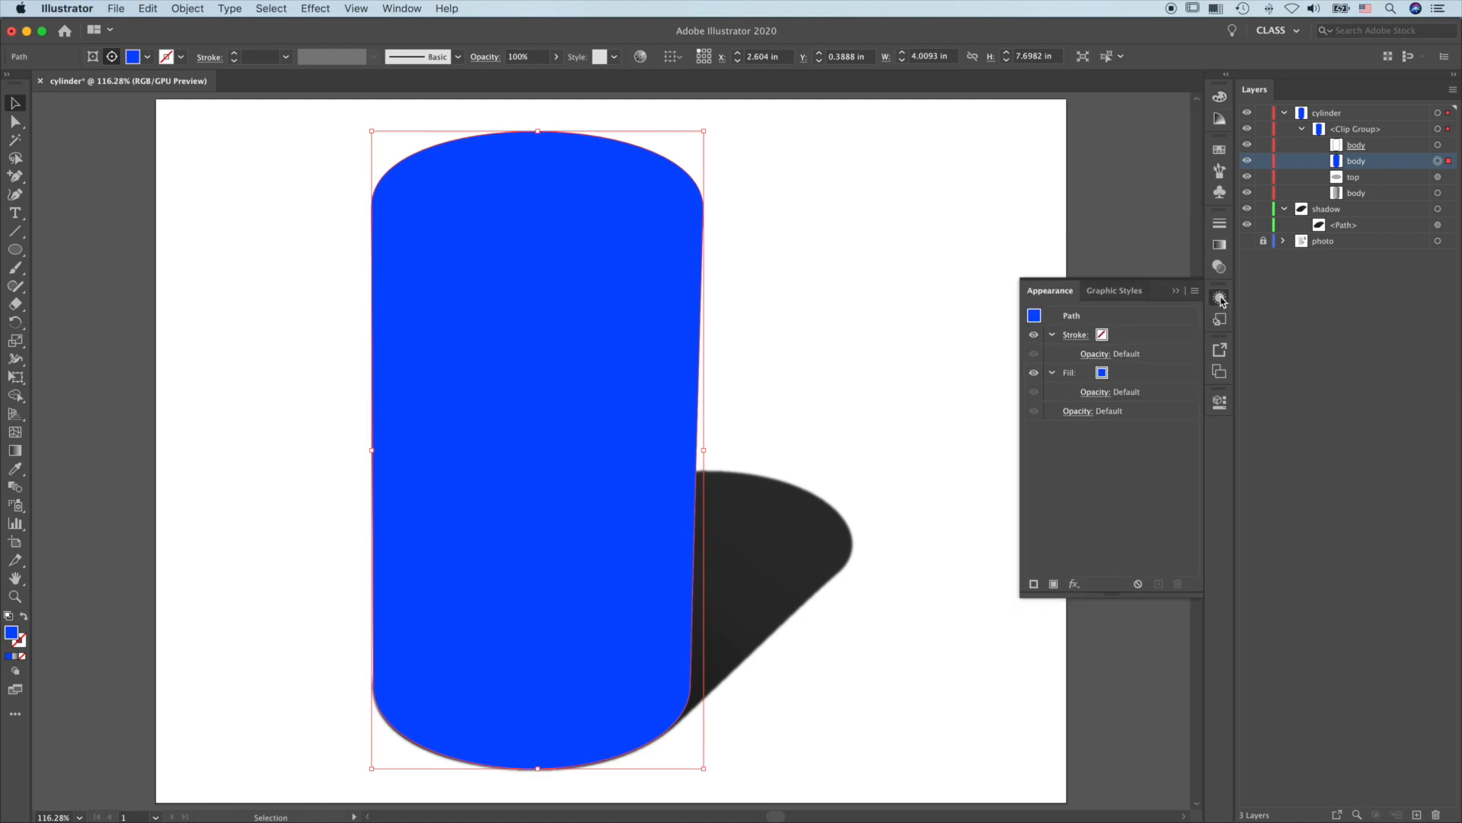
click(1094, 392)
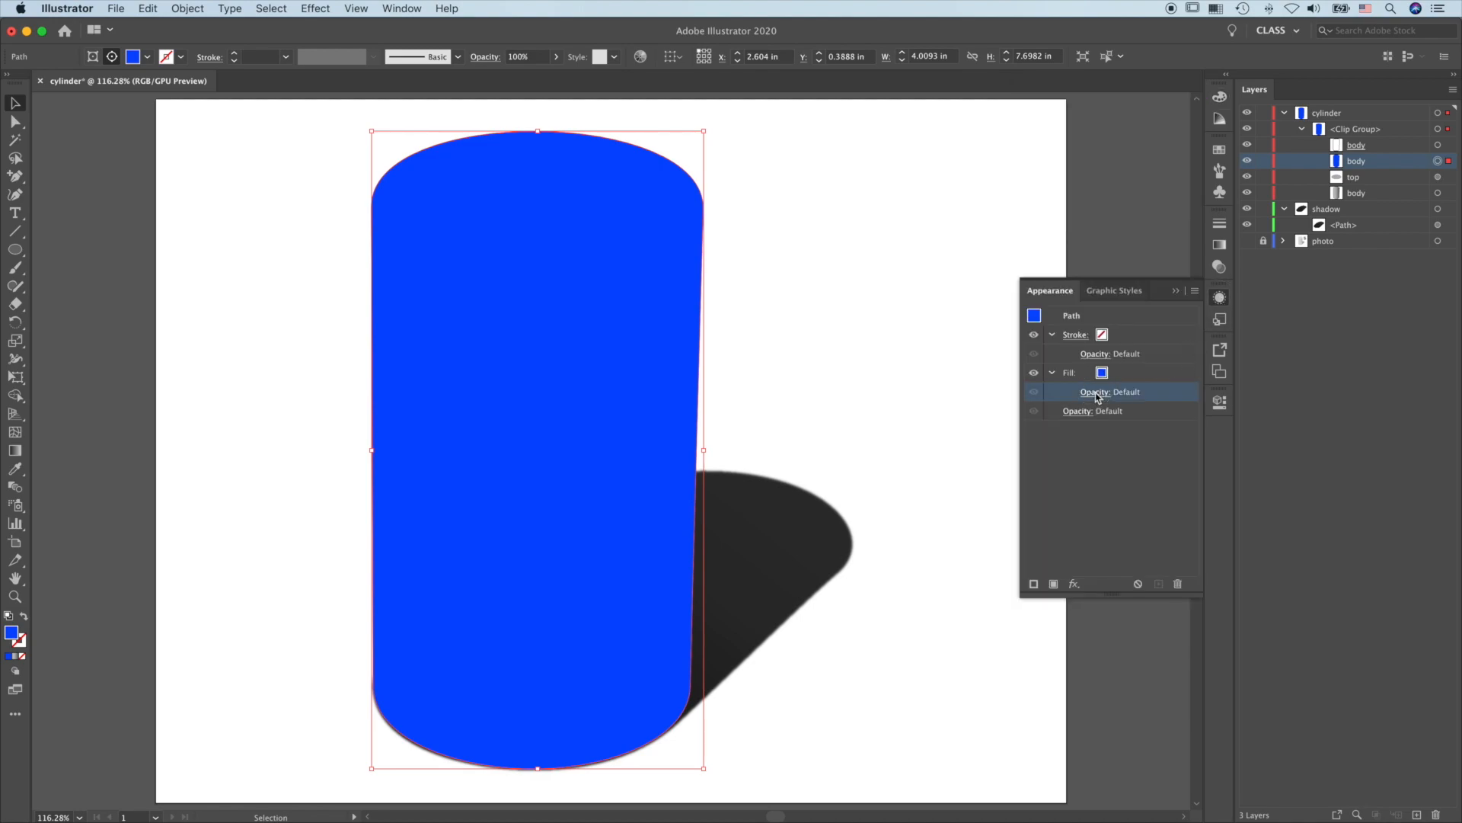
click(998, 421)
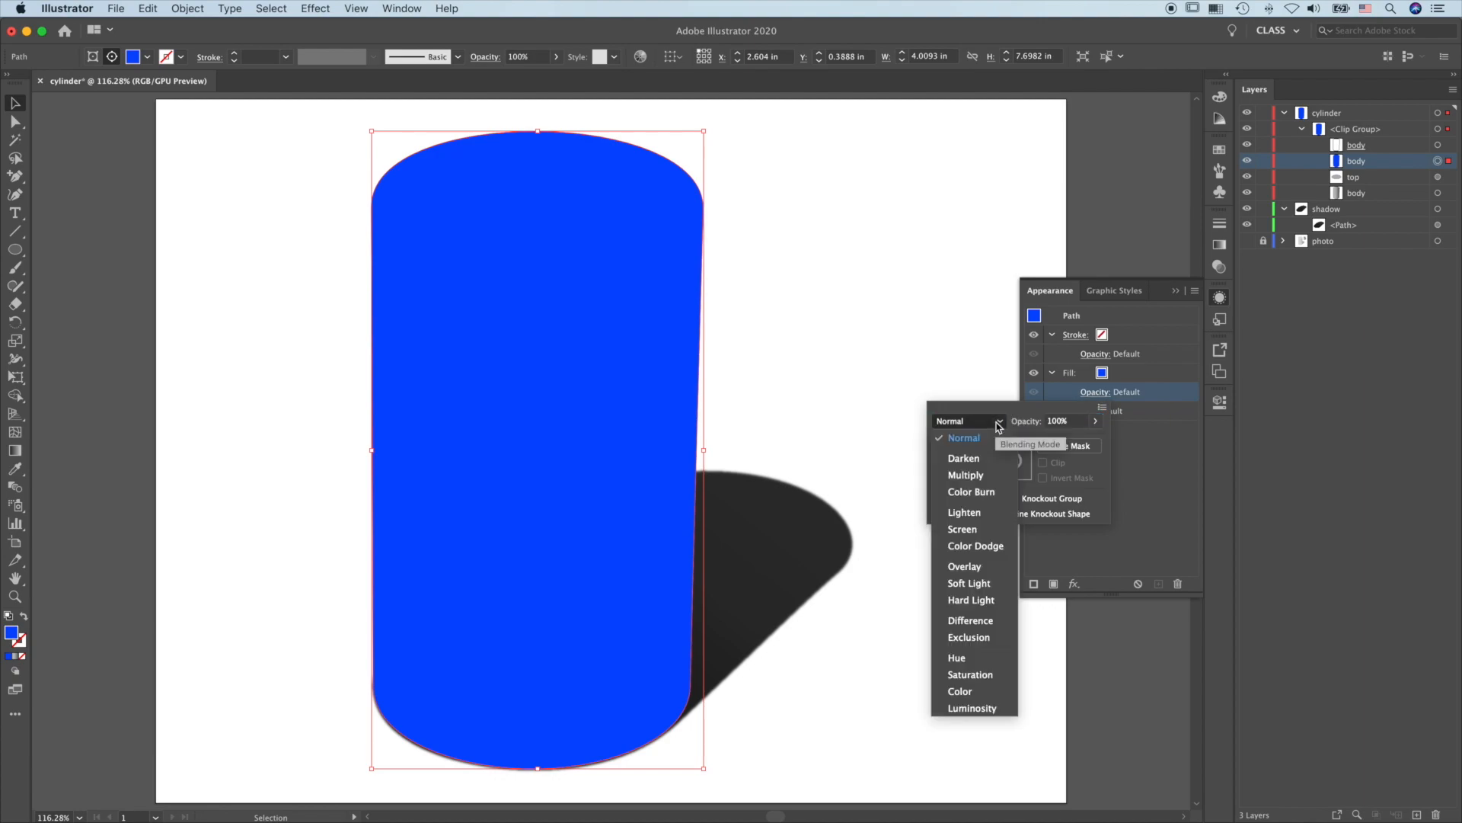
click(980, 476)
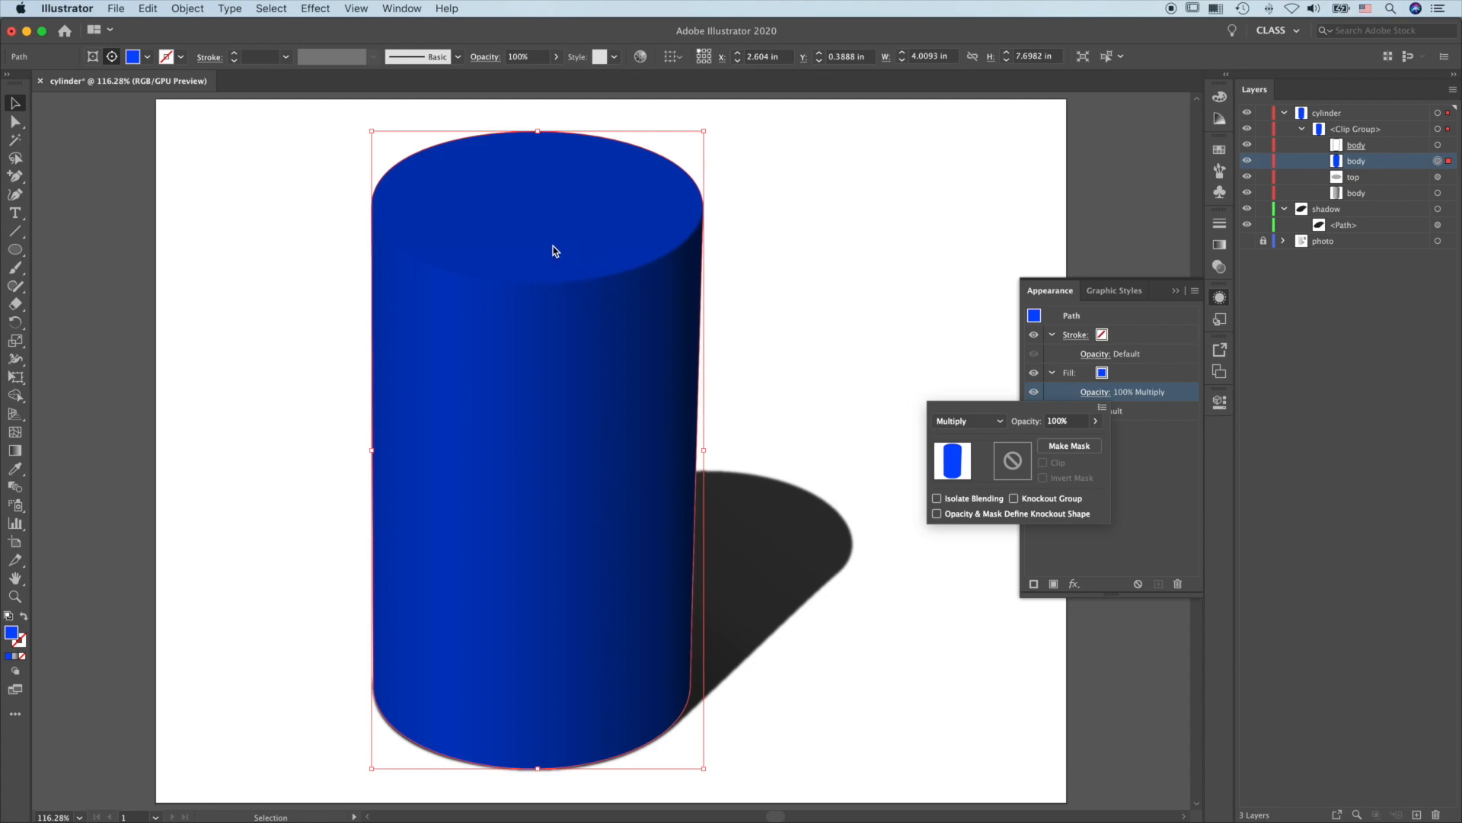
click(999, 422)
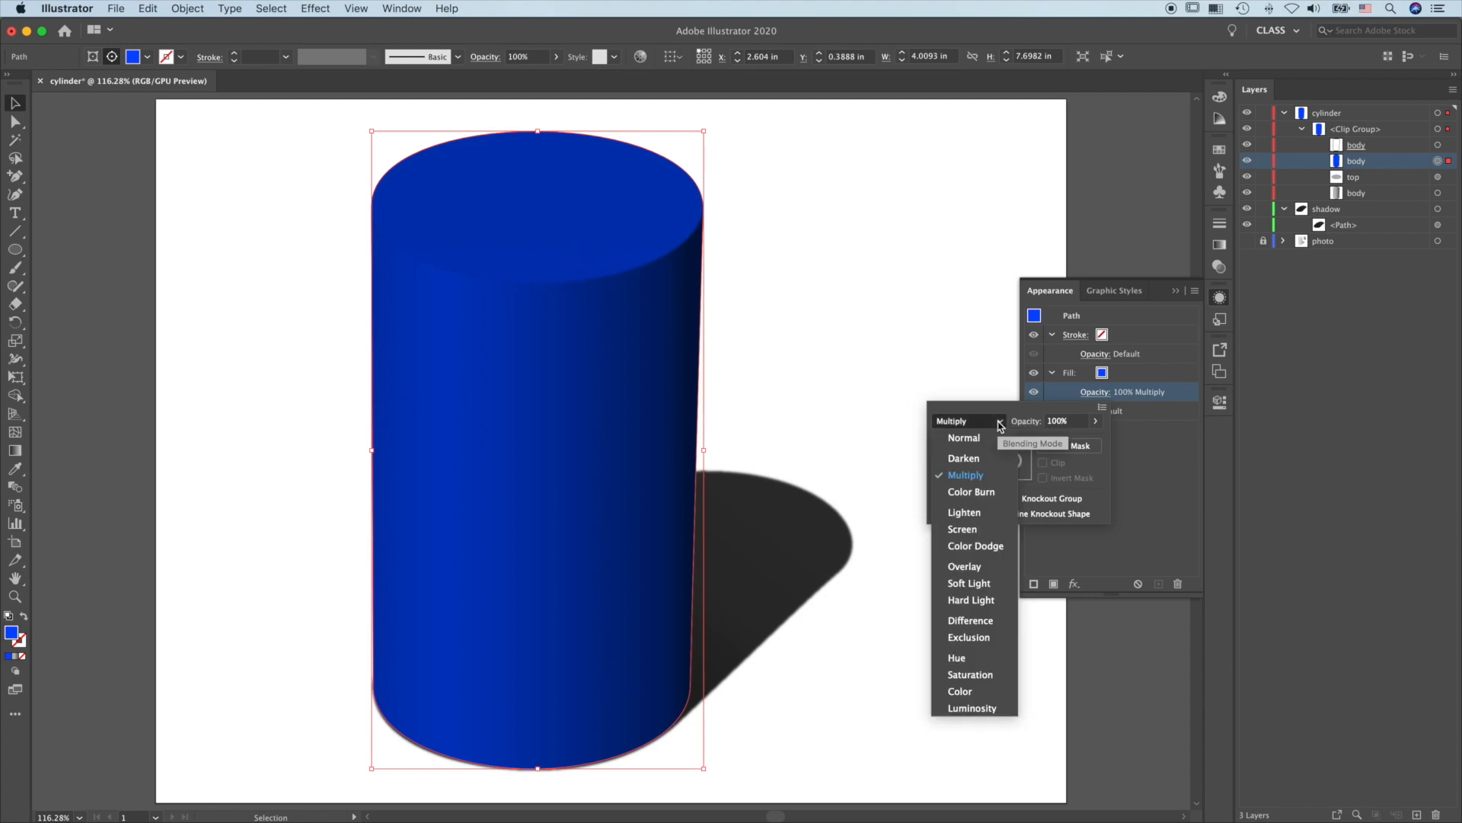
click(964, 691)
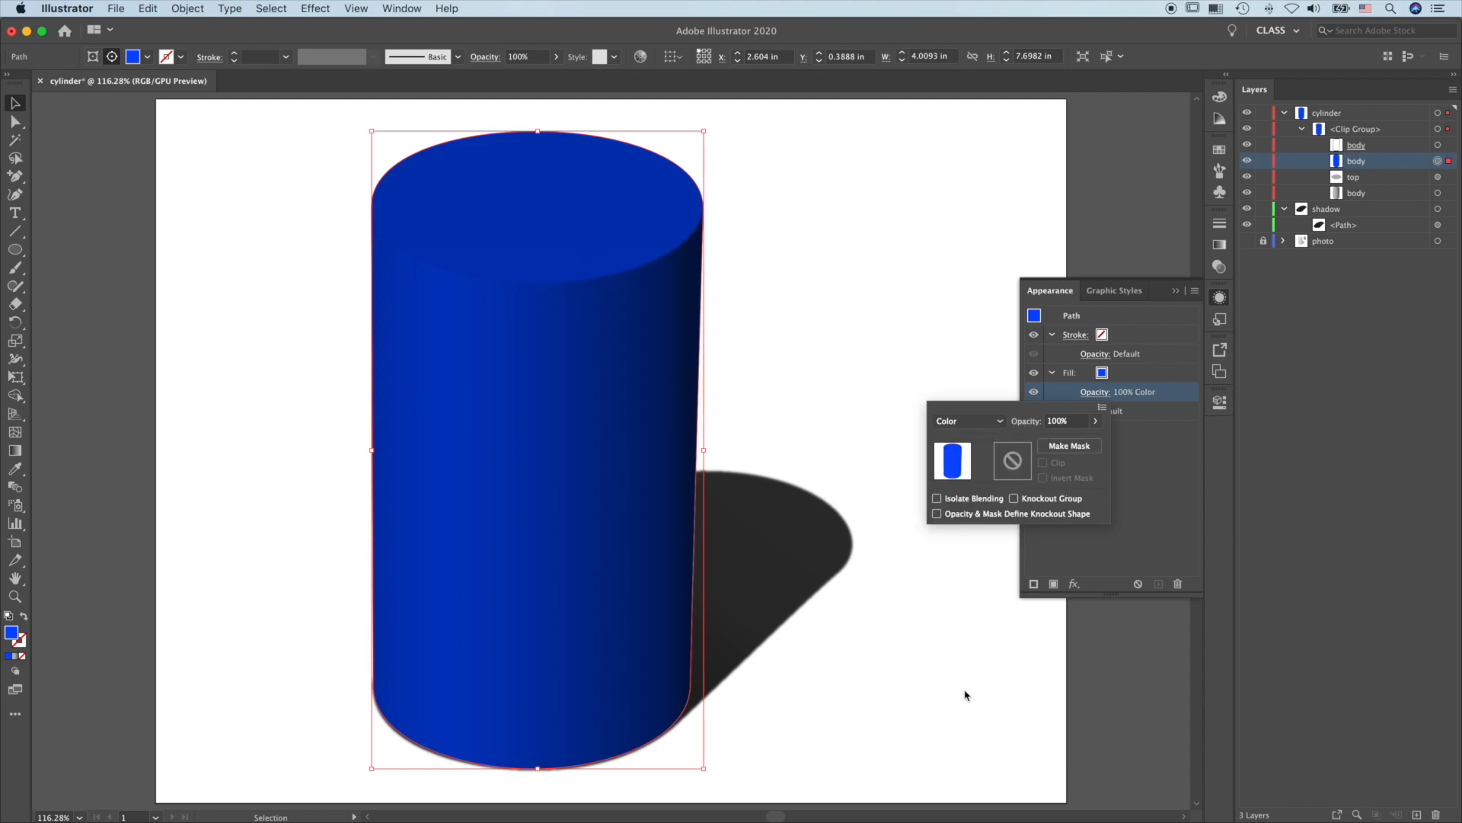